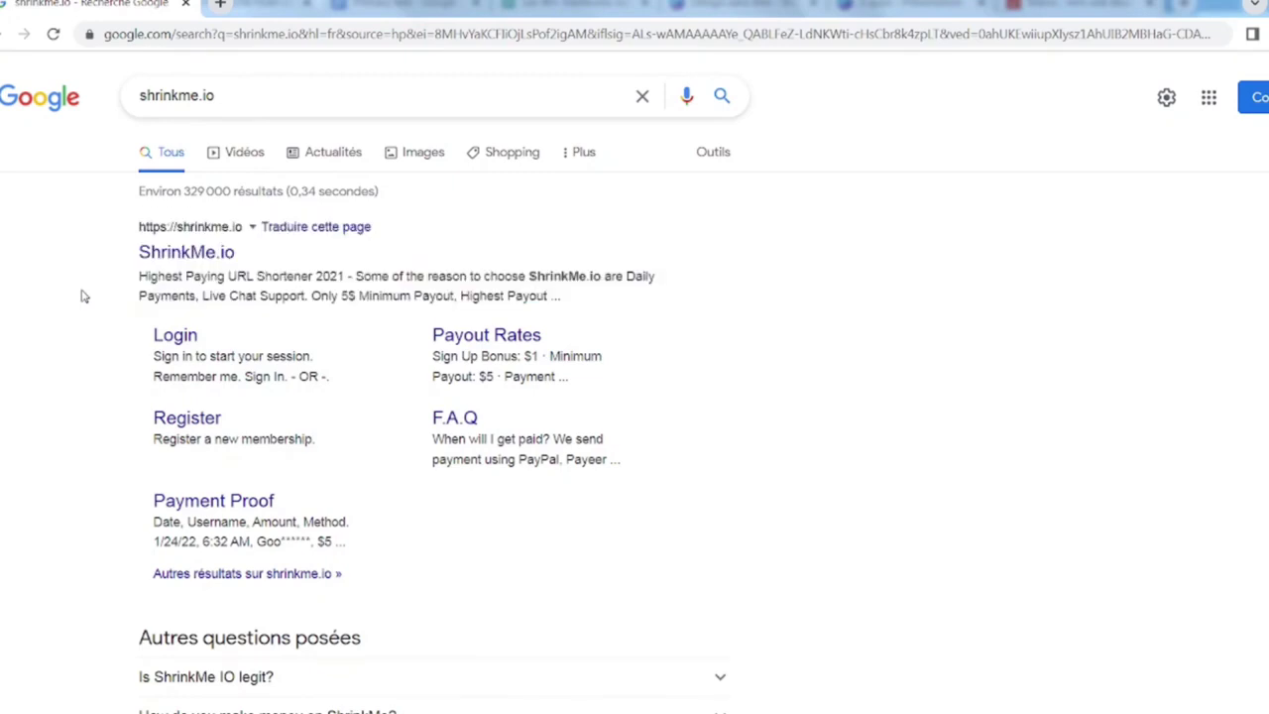
Open the ShrinkMe.io site from the search results and look over its home page headline
click(180, 256)
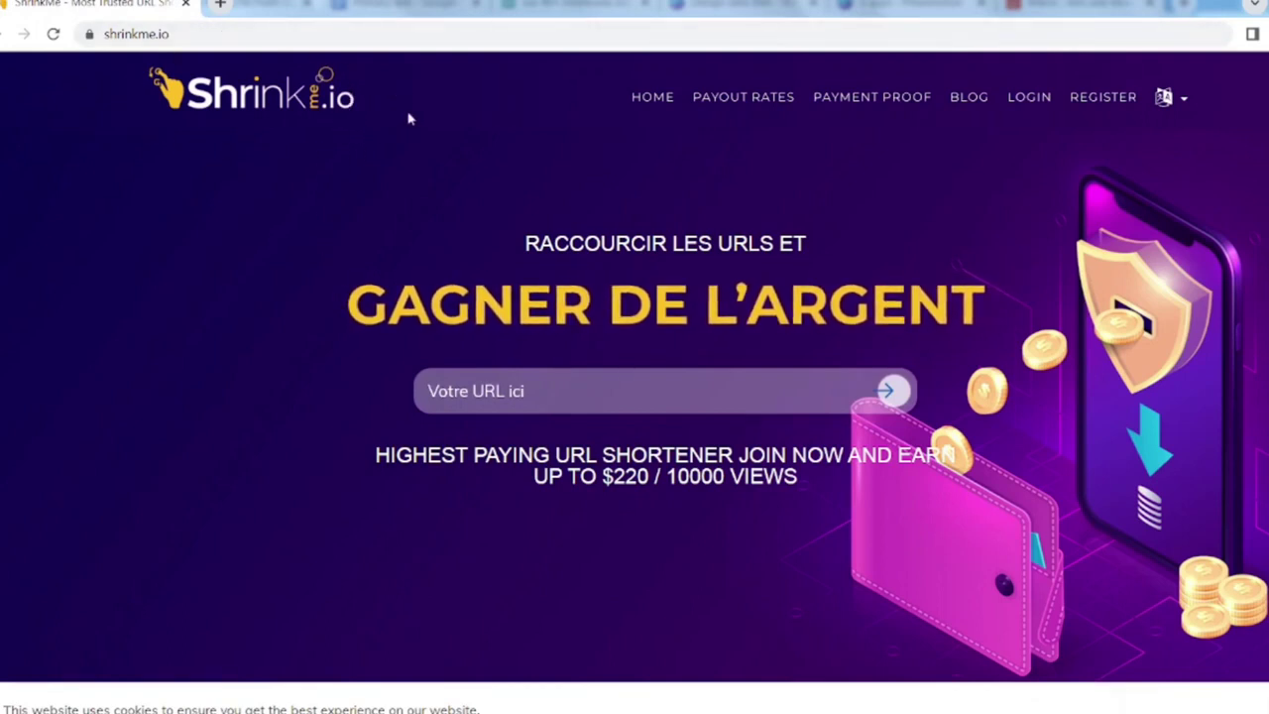
scroll(425, 193, down, 1)
scroll(426, 203, up, 1)
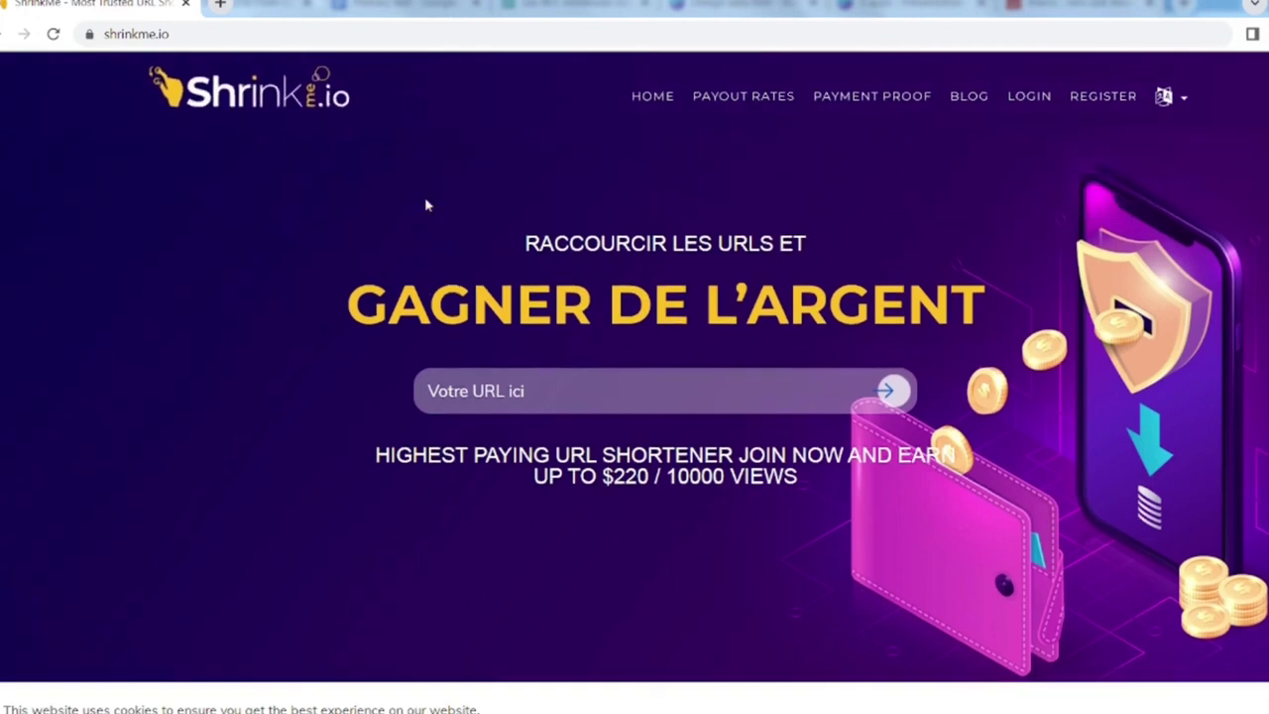
drag(338, 297, 988, 311)
Open the Payment Proof page and review the recent payments table and the payout screenshots below it
click(921, 152)
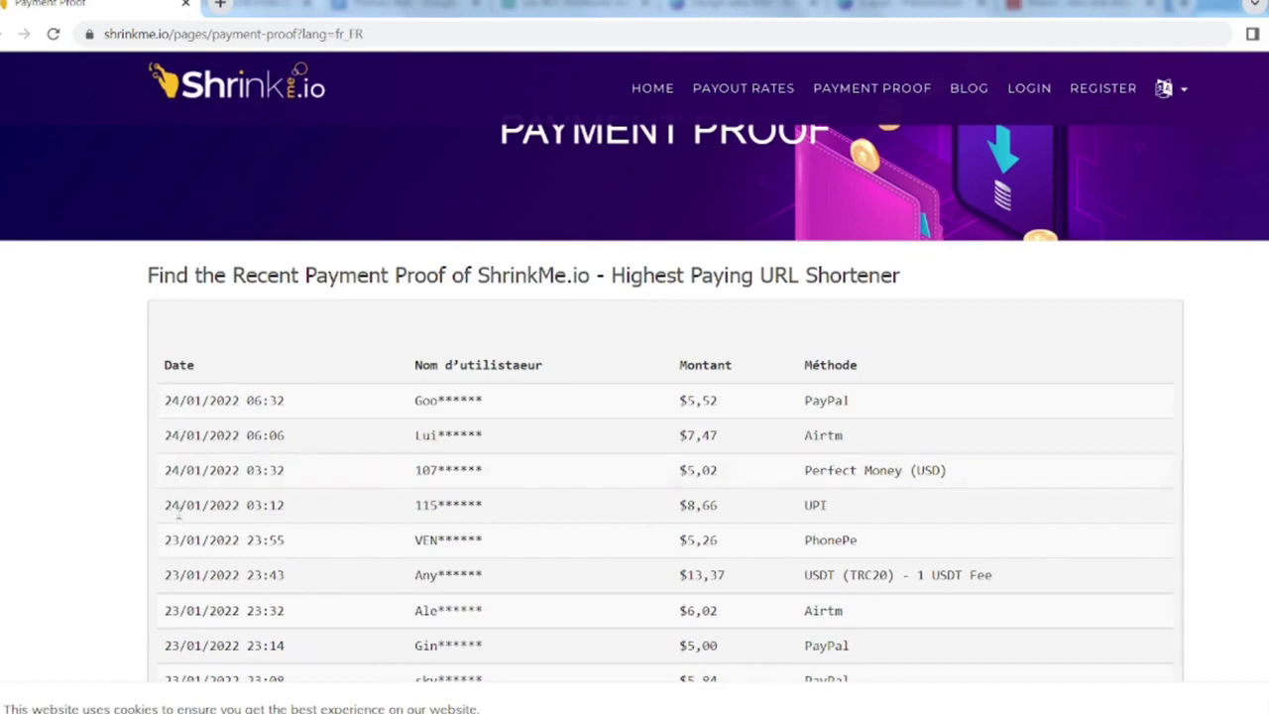
scroll(180, 512, down, 5)
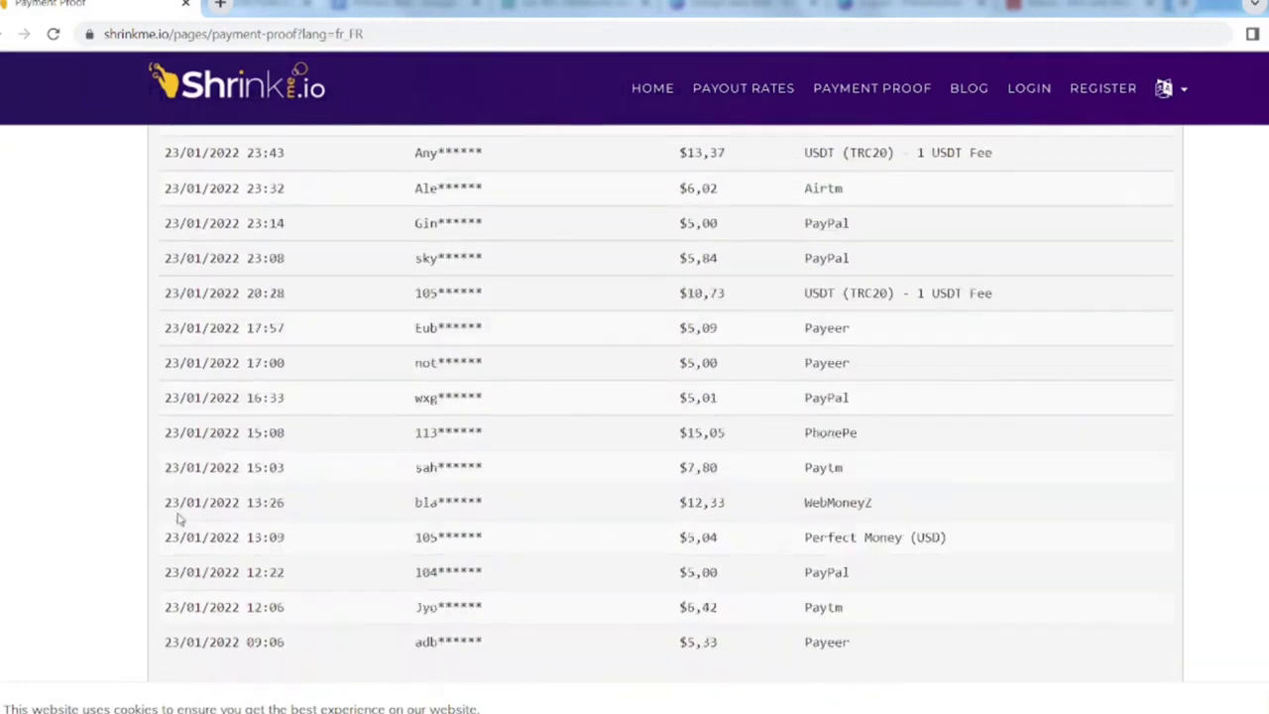
scroll(179, 516, down, 3)
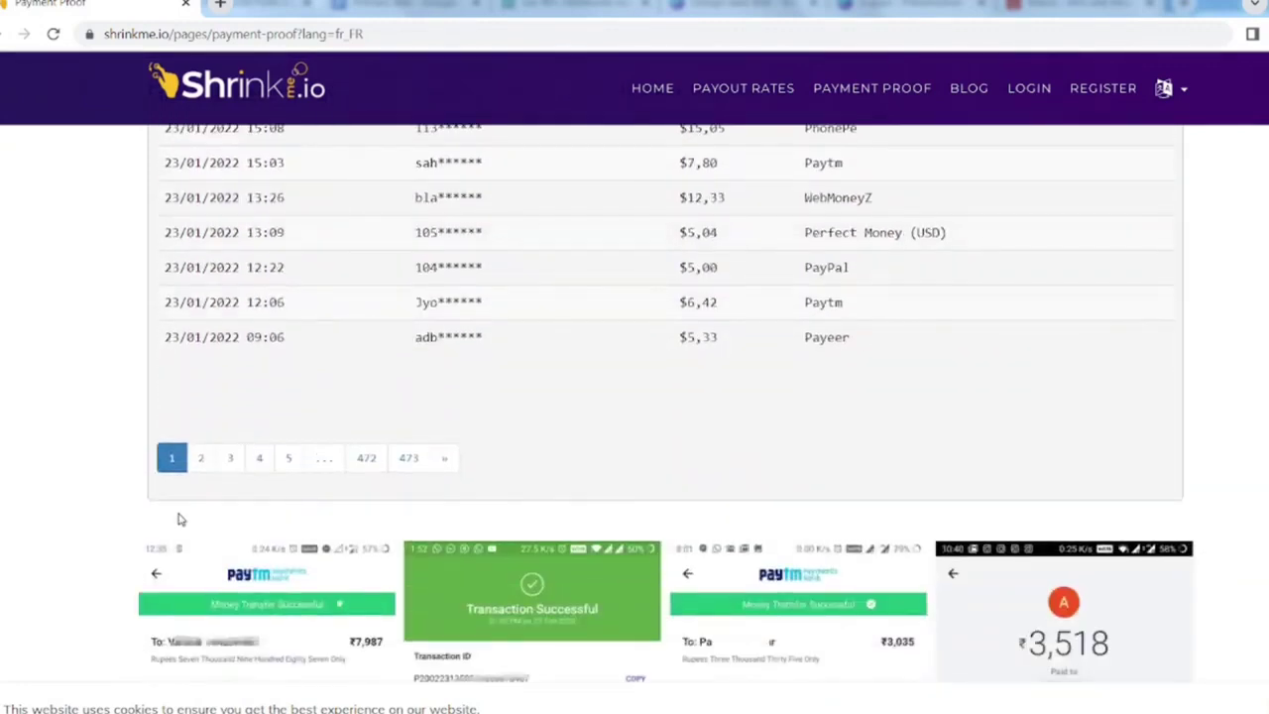
scroll(179, 518, down, 1)
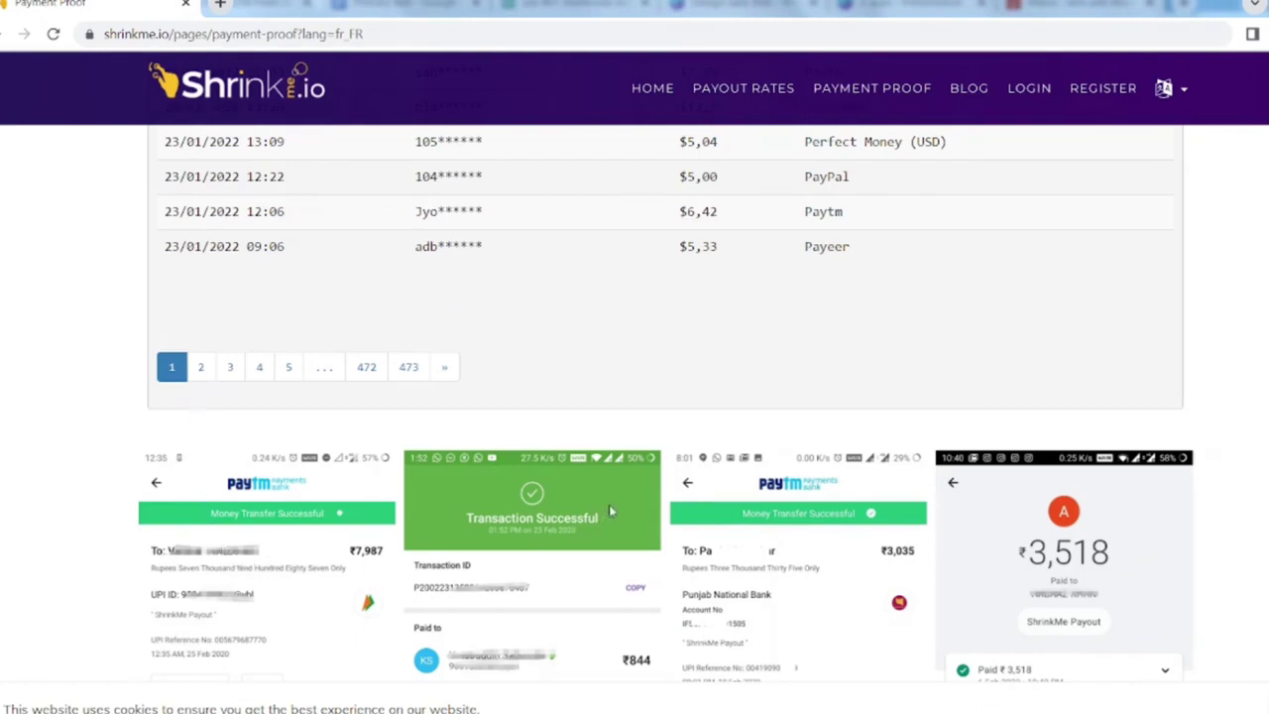
scroll(608, 507, down, 2)
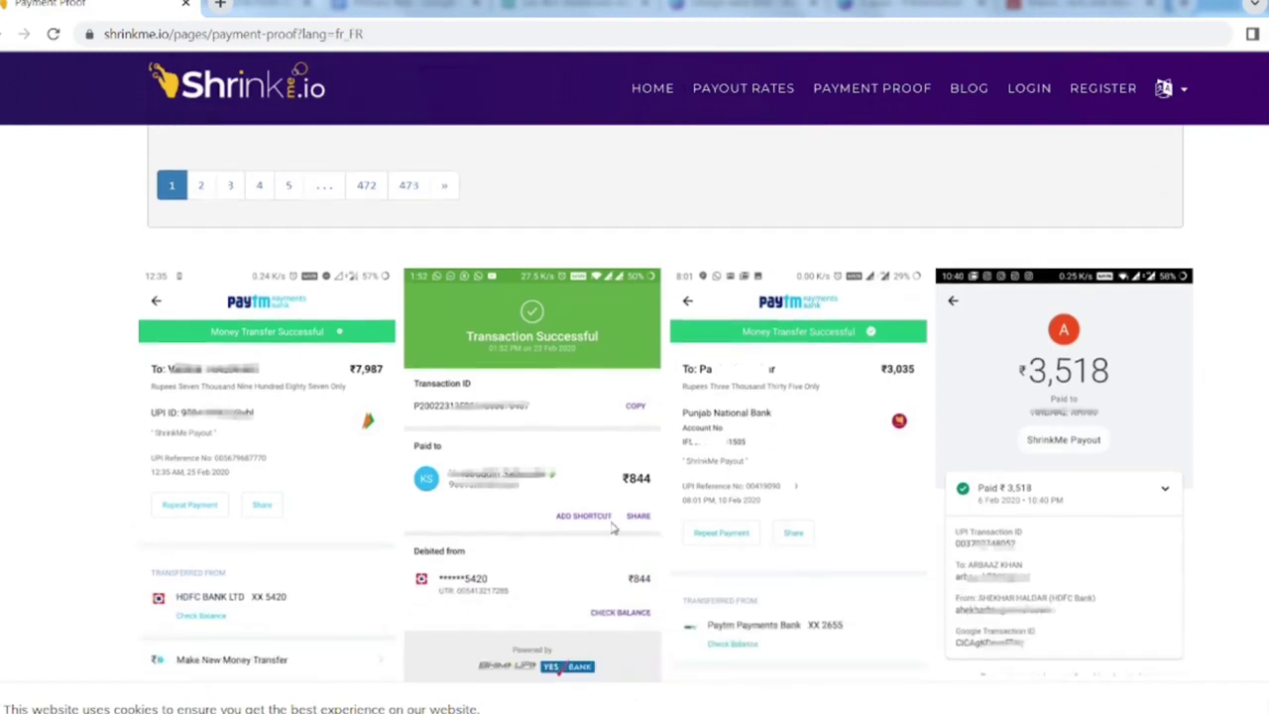
scroll(612, 529, up, 3)
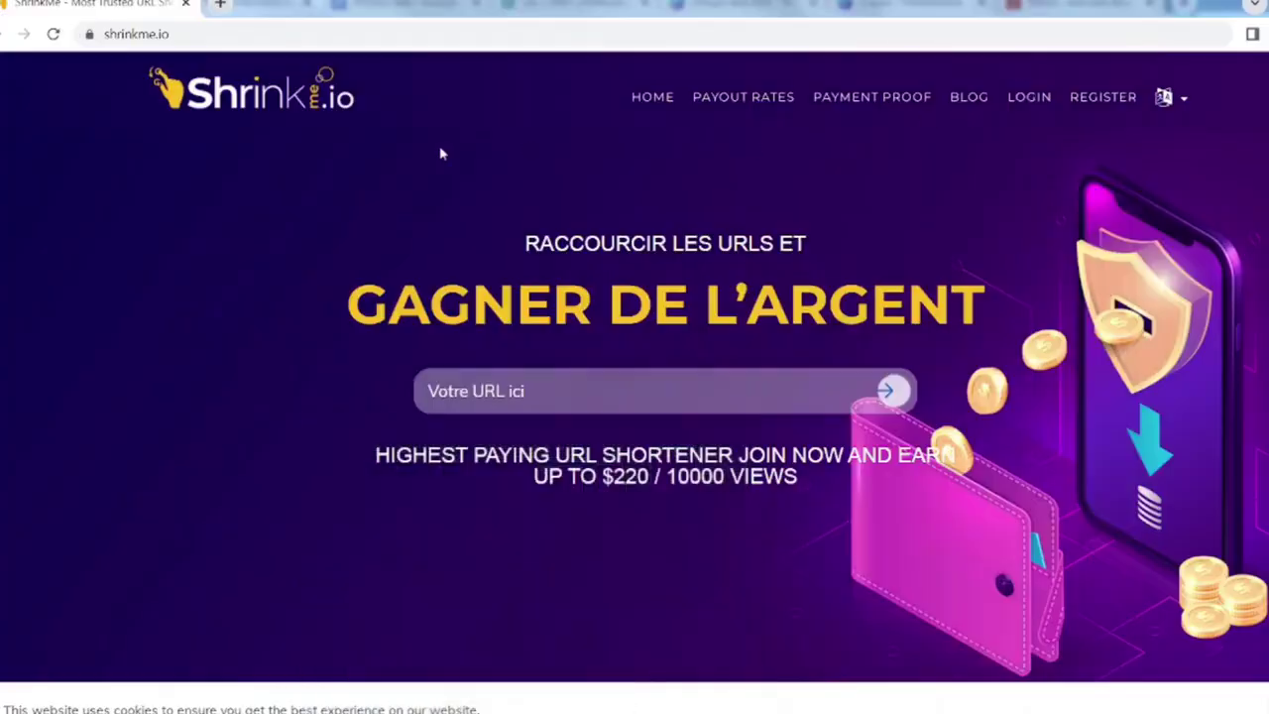
Reload the home page, return to the Payment Proof page and check the listed dates, amounts and payment methods
click(55, 34)
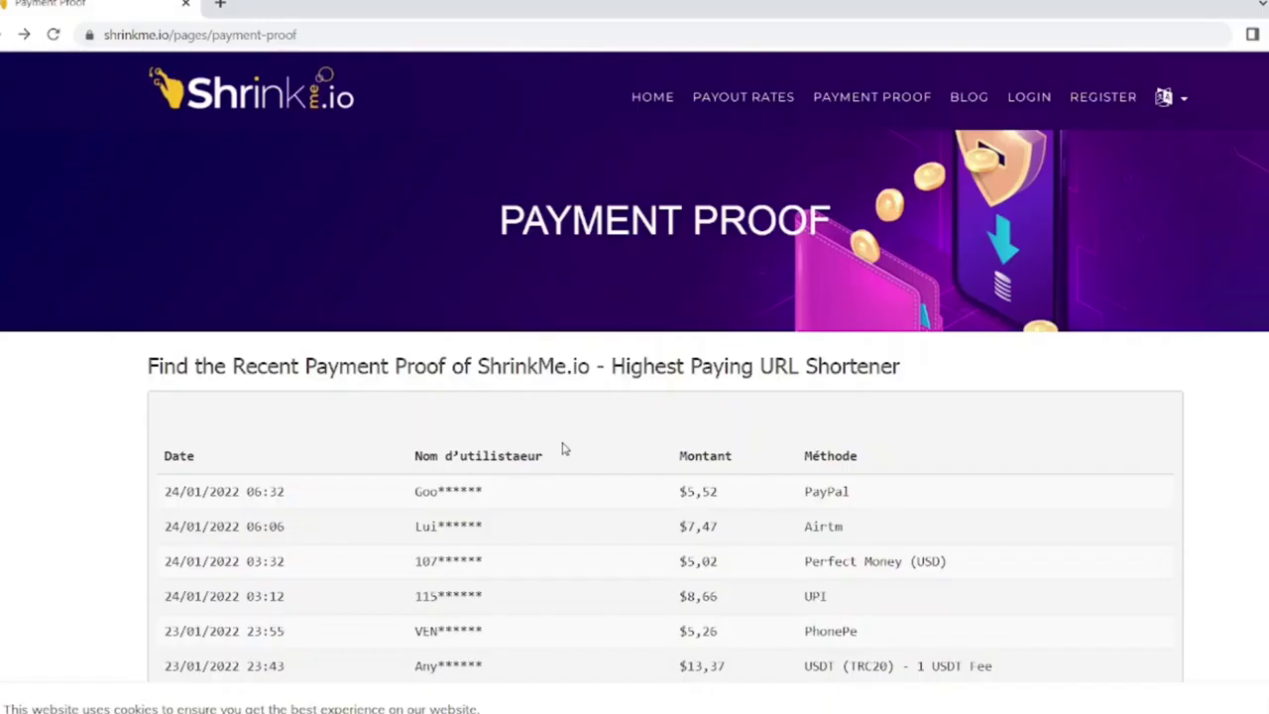
scroll(562, 449, down, 3)
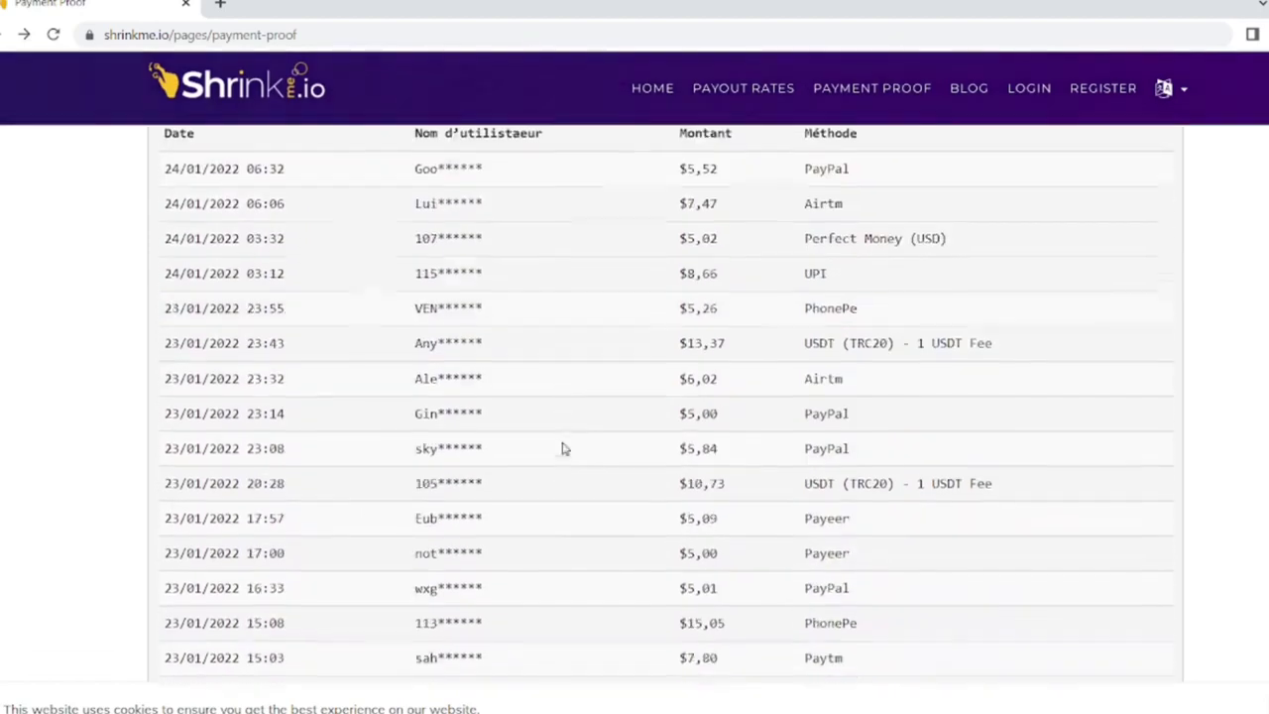
scroll(563, 451, up, 3)
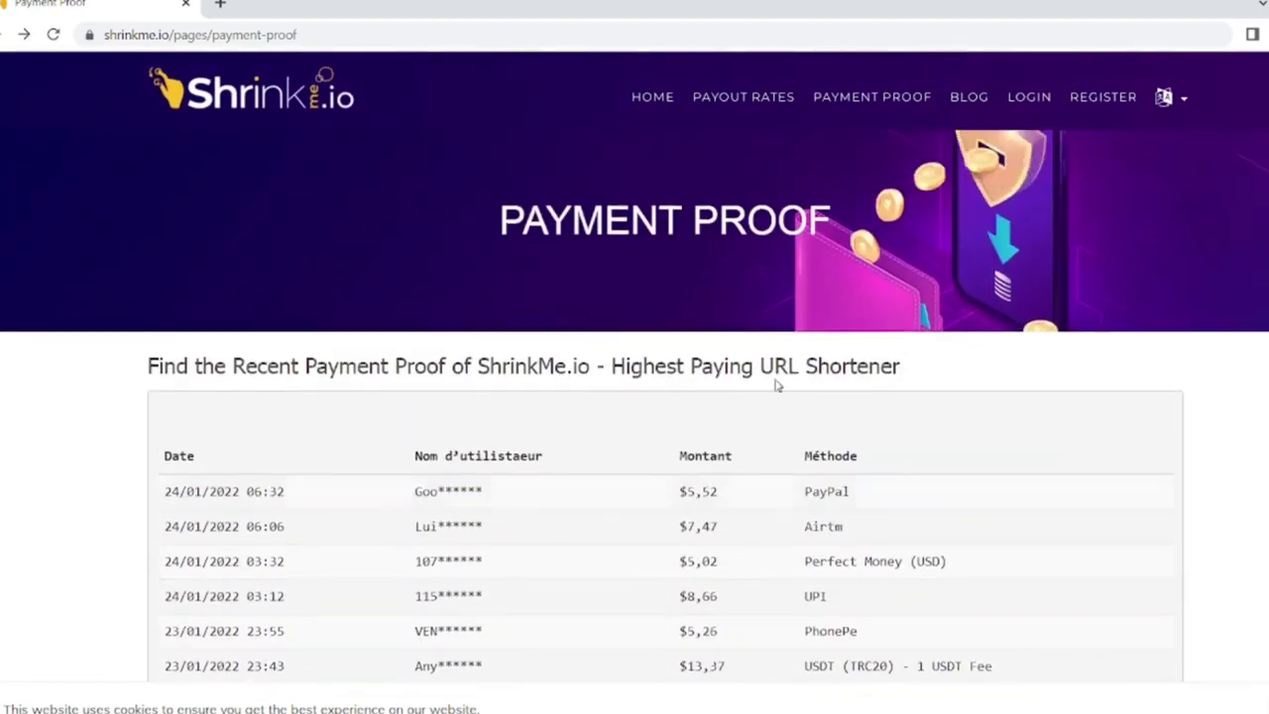
Open the registration page for a new ShrinkMe.io account and highlight the sign-up form's heading
click(1107, 107)
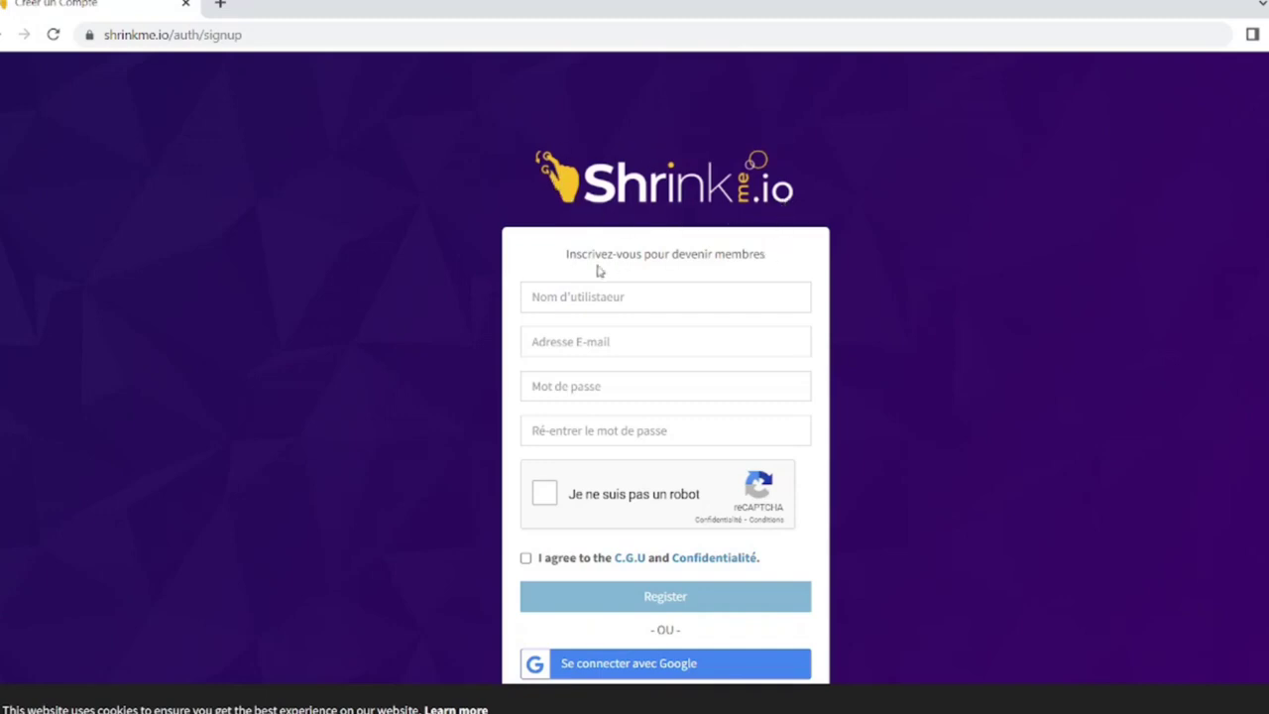
drag(562, 258, 759, 270)
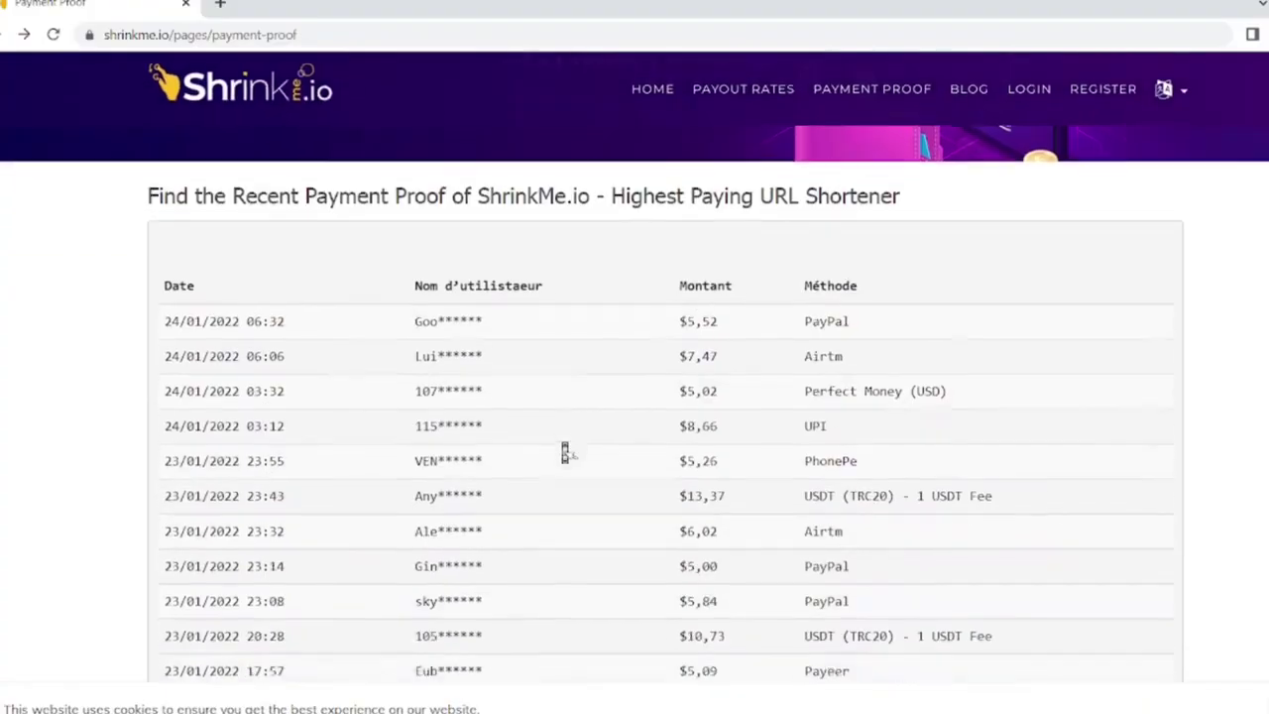
scroll(562, 448, up, 5)
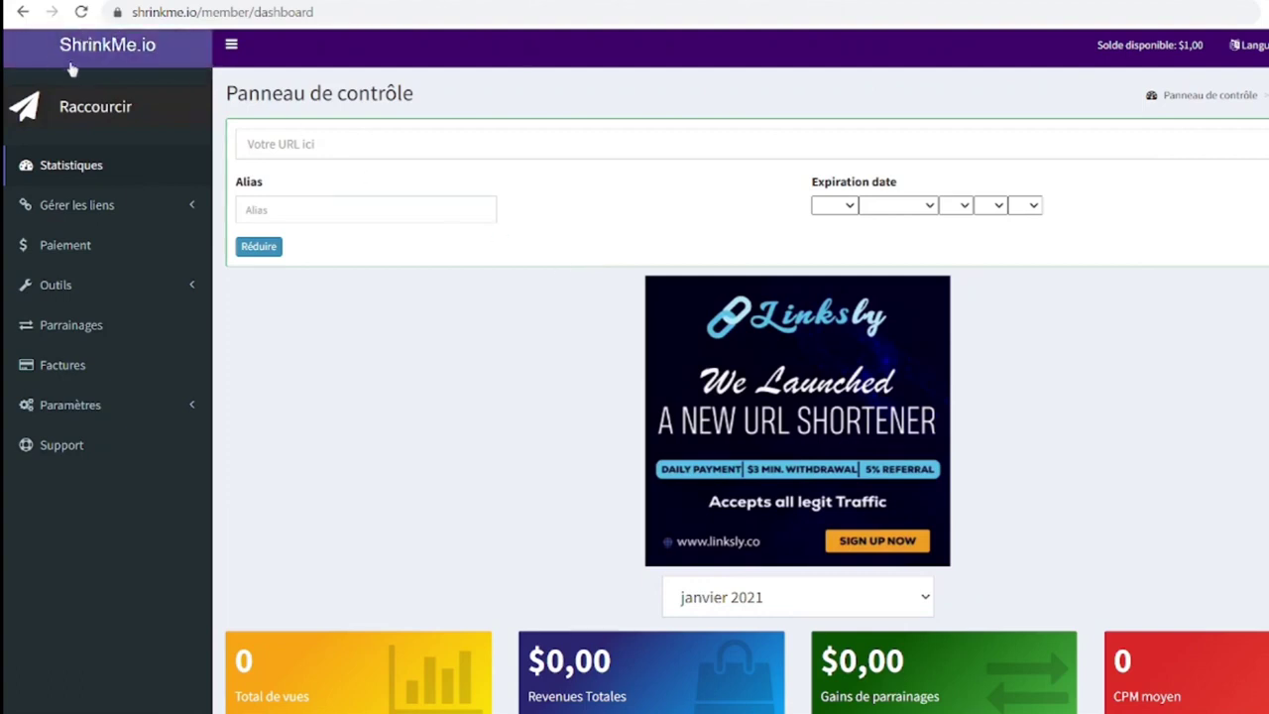
click(285, 143)
text(https://www.youtube.com/watch?v=V6ze-nVh2Bs)
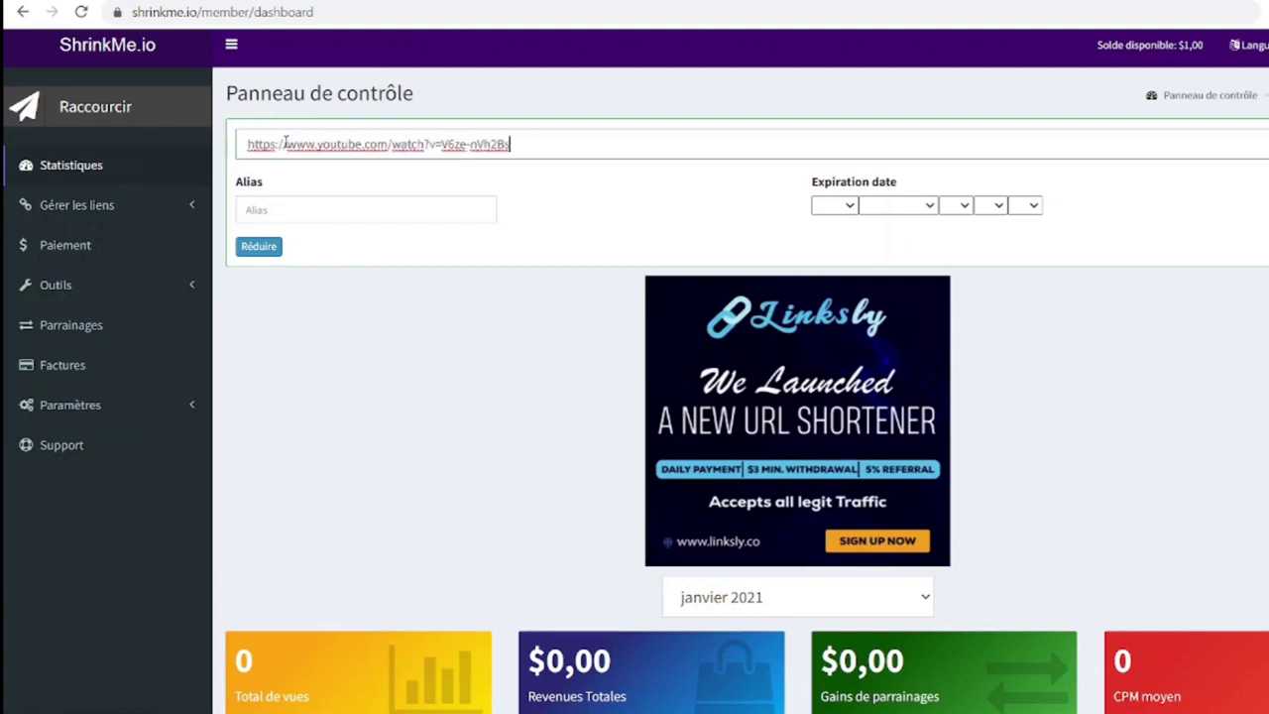
click(273, 248)
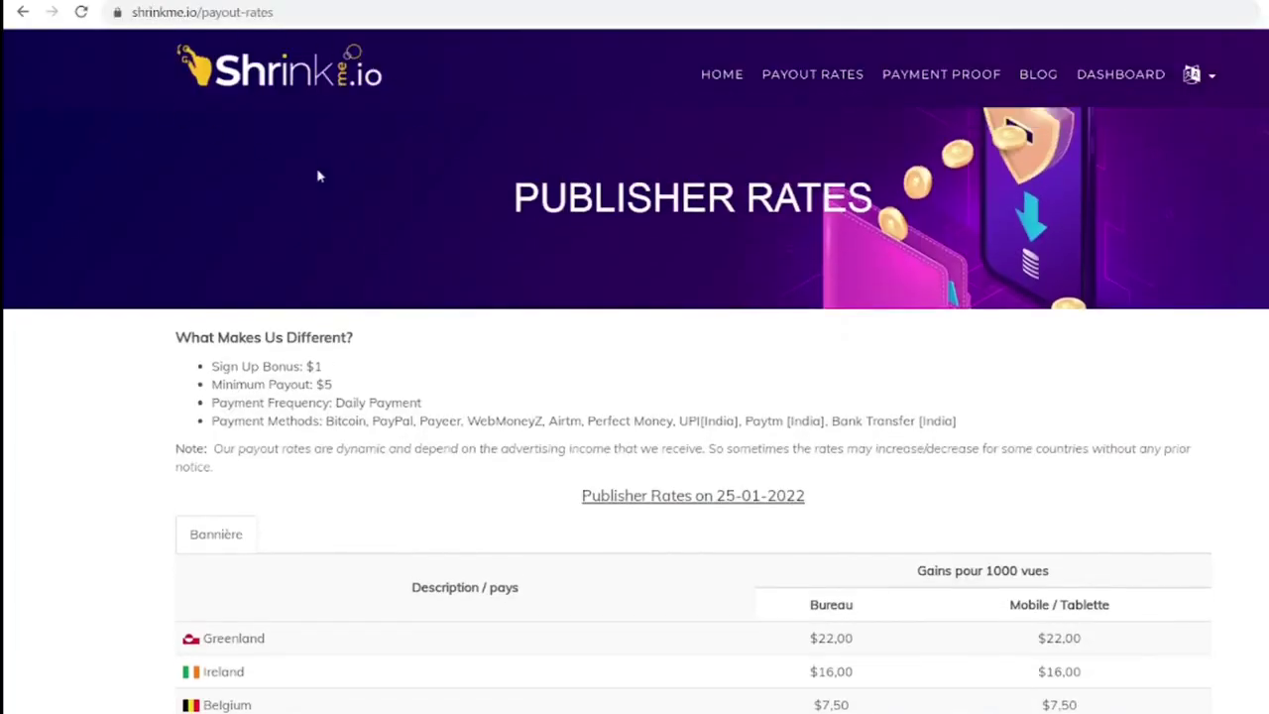
Examine the Publisher Rates page for the payout terms and the desktop and mobile earnings per 1000 views by country
scroll(342, 213, down, 2)
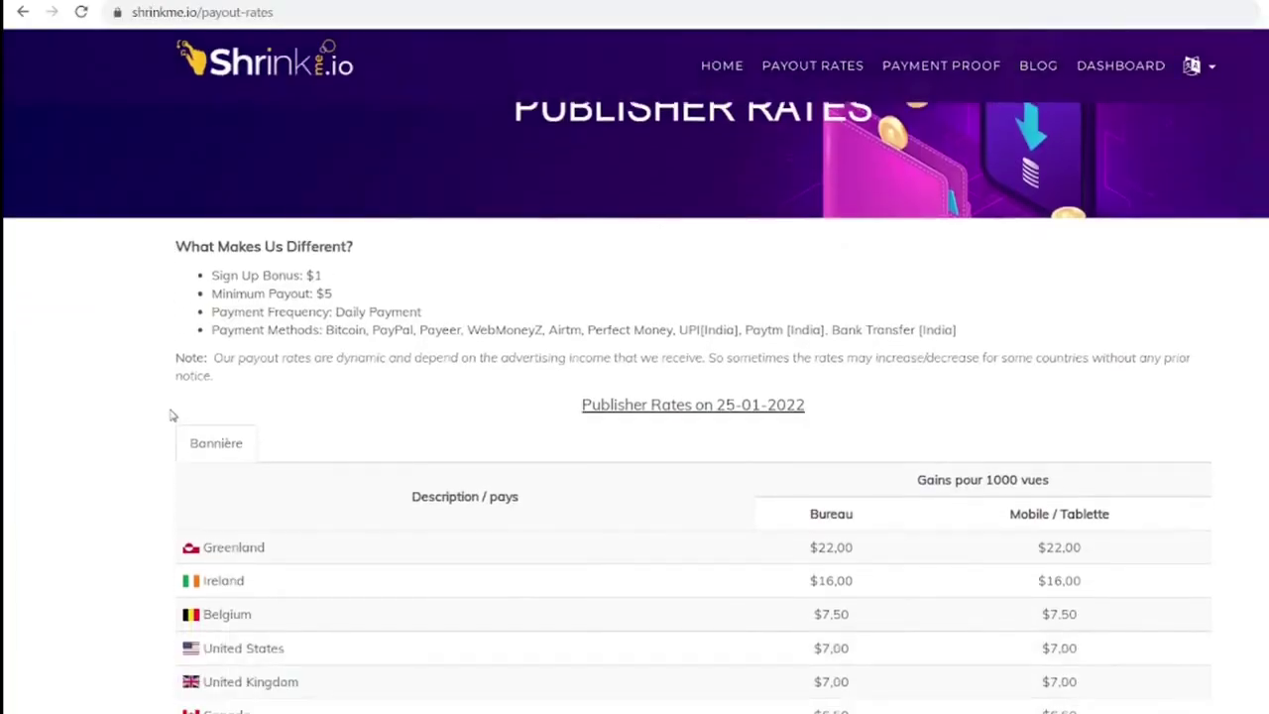
scroll(172, 420, down, 2)
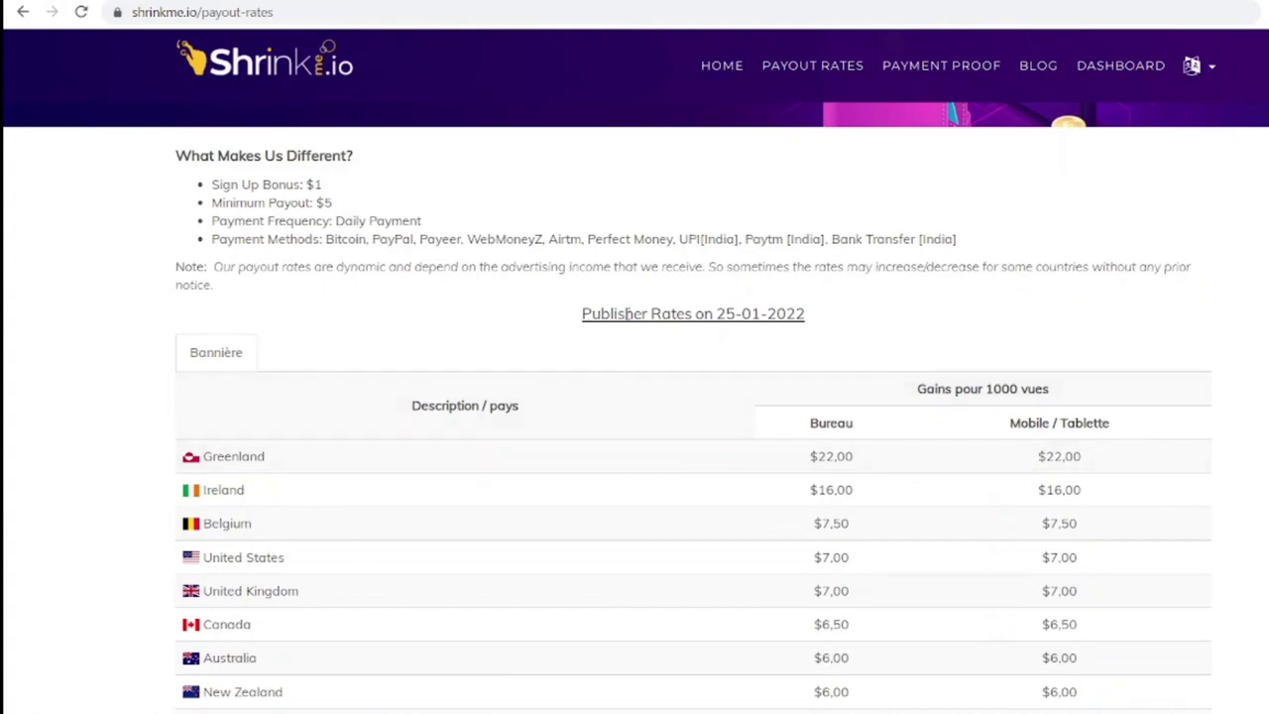
scroll(625, 317, down, 3)
scroll(624, 329, down, 2)
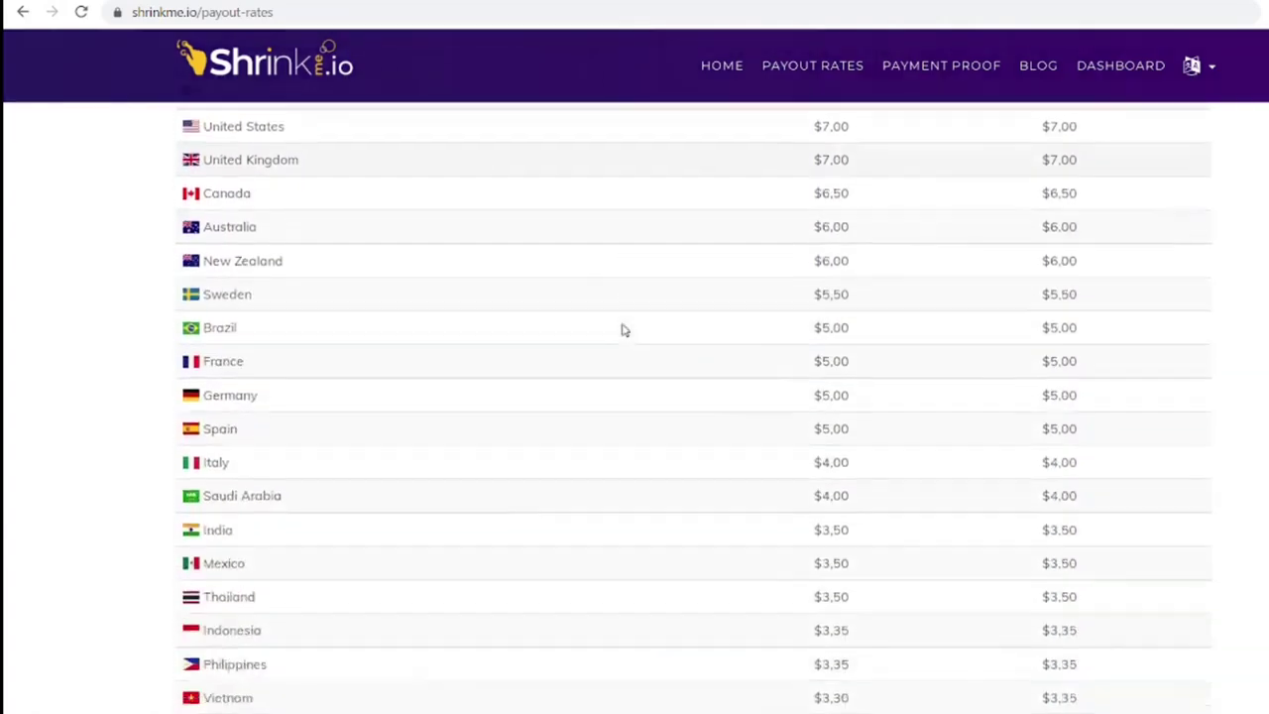
scroll(621, 330, down, 1)
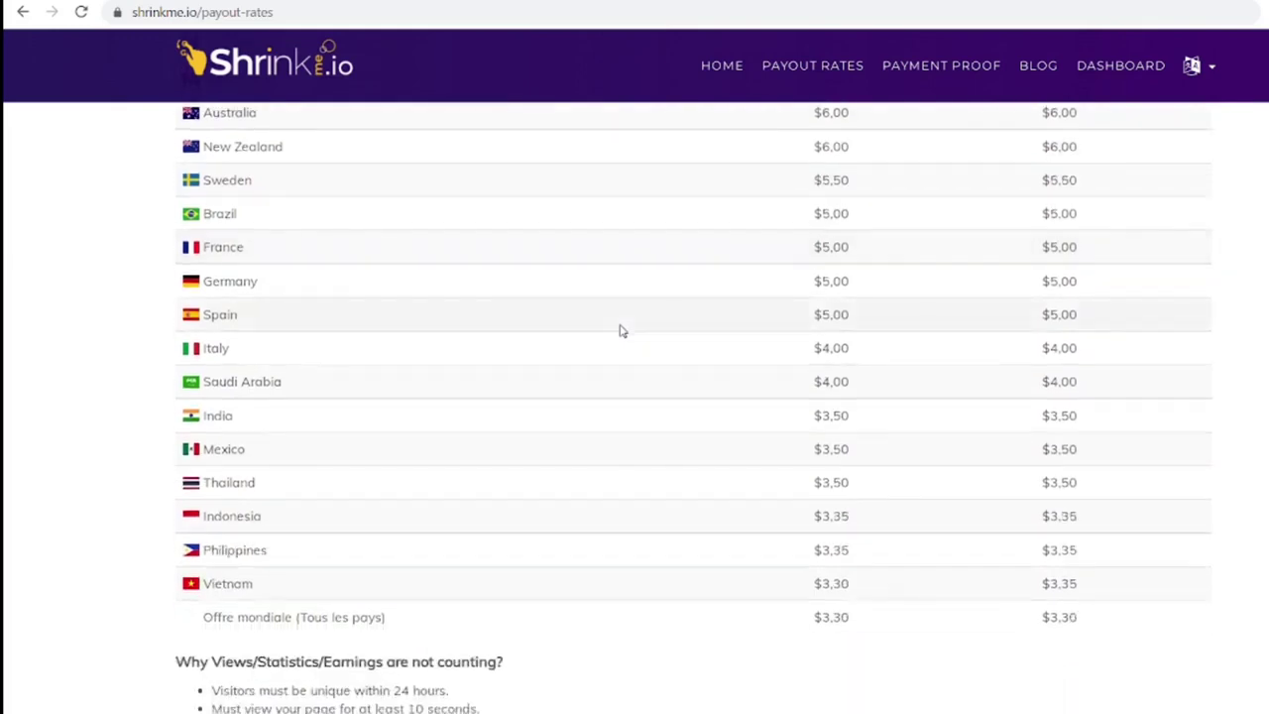
scroll(616, 330, up, 1)
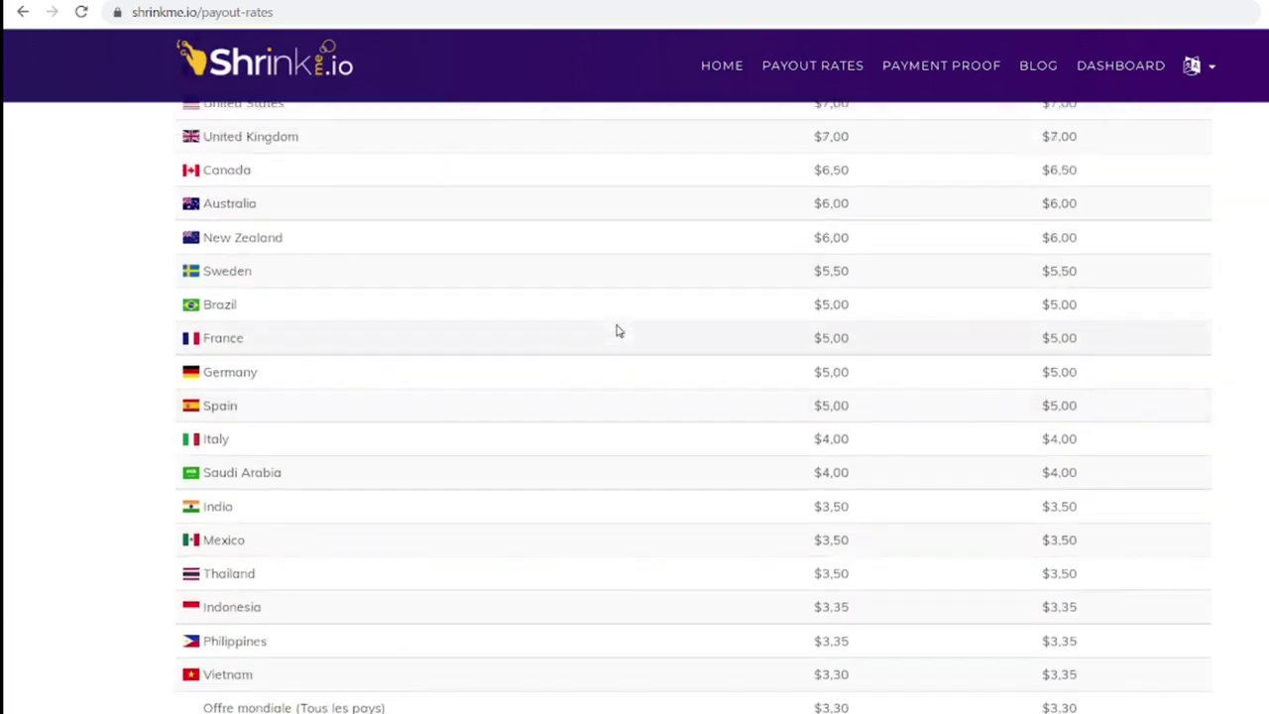
scroll(615, 330, up, 1)
scroll(615, 330, up, 1)
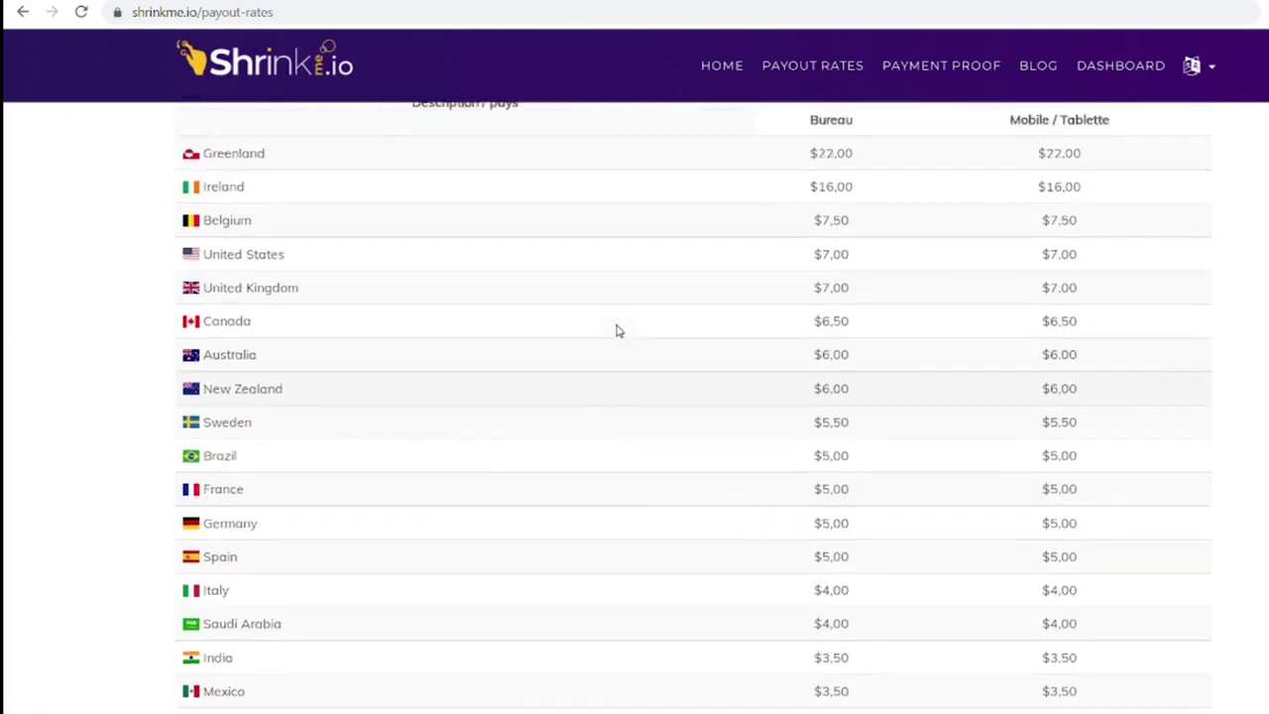
scroll(616, 330, up, 1)
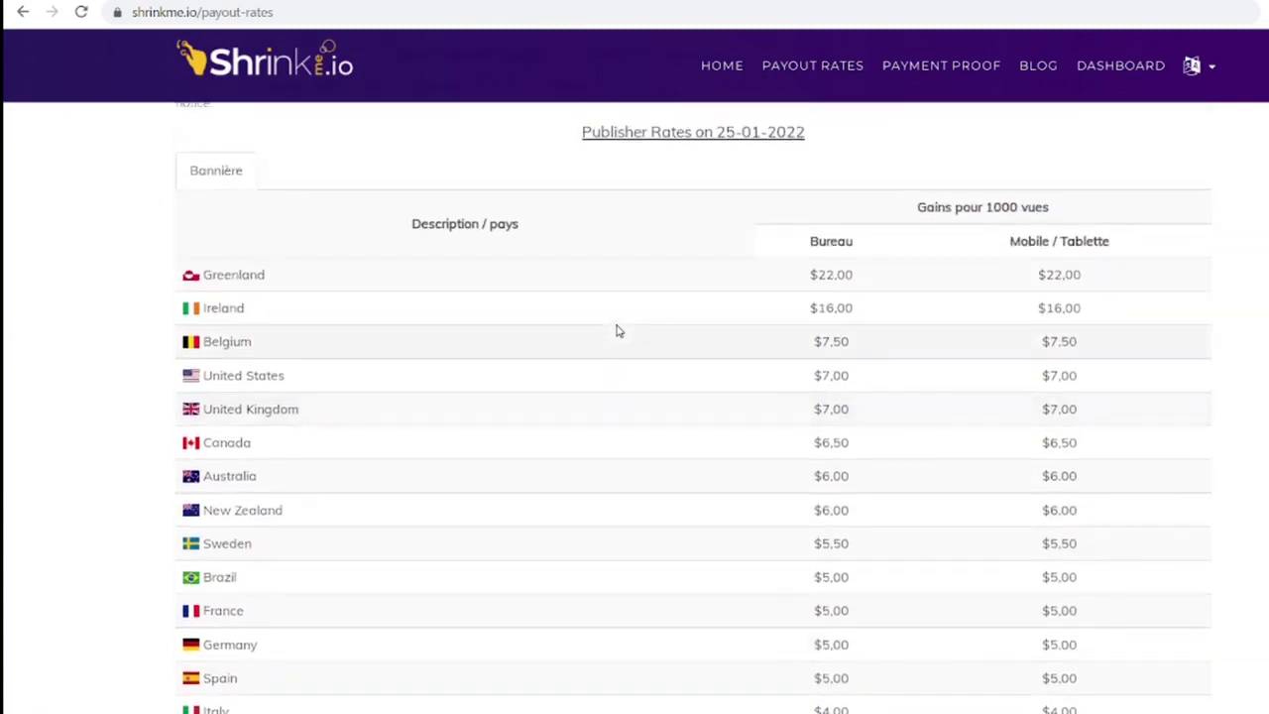
scroll(615, 330, down, 1)
scroll(615, 330, down, 1)
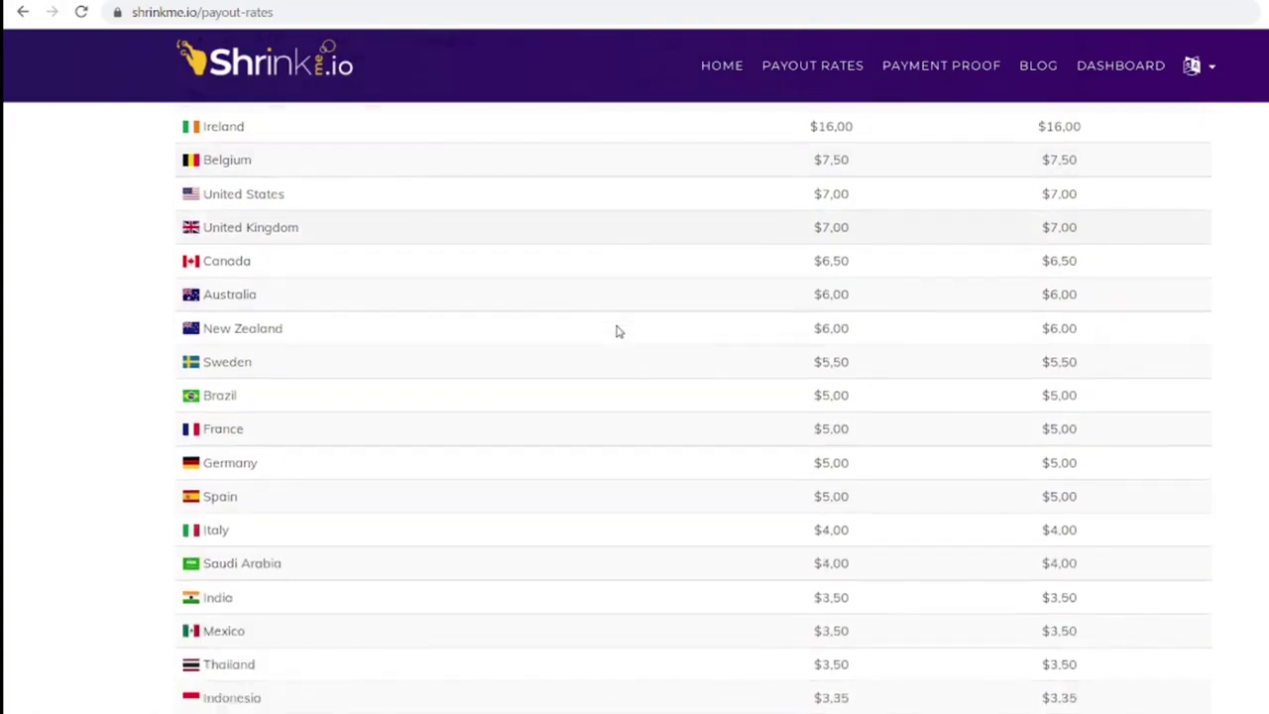
scroll(615, 330, up, 2)
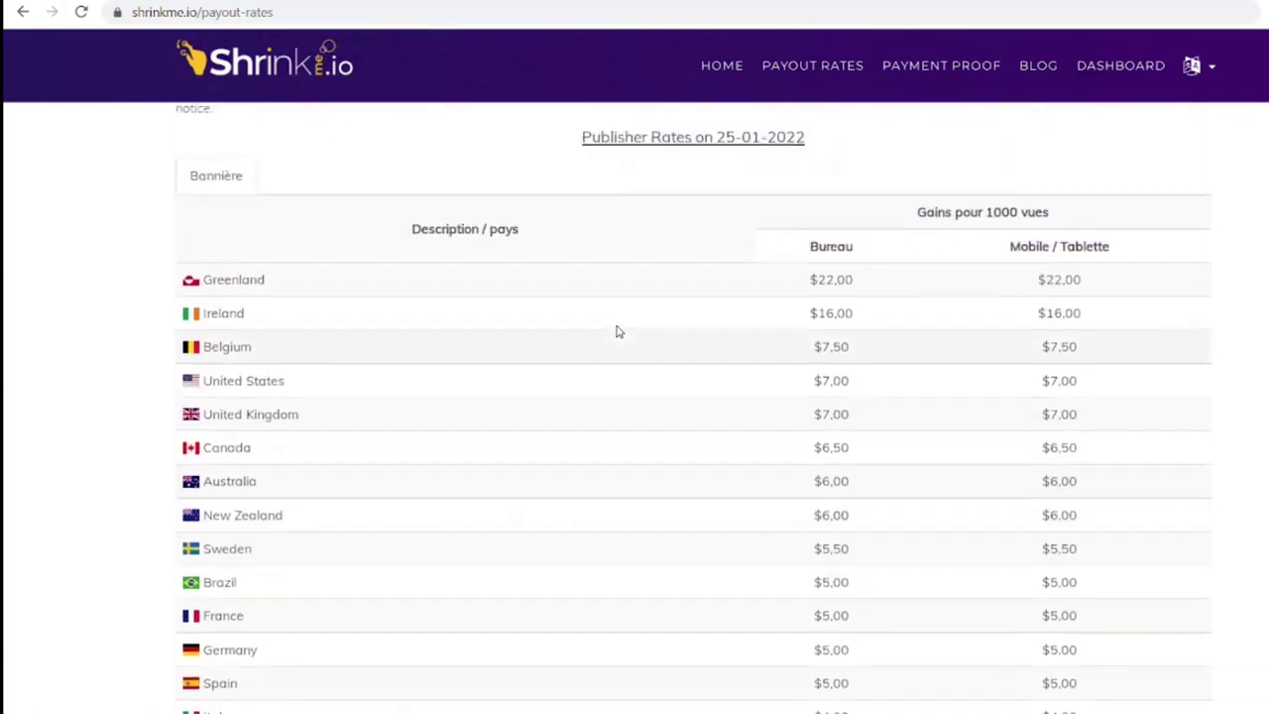
scroll(615, 330, up, 1)
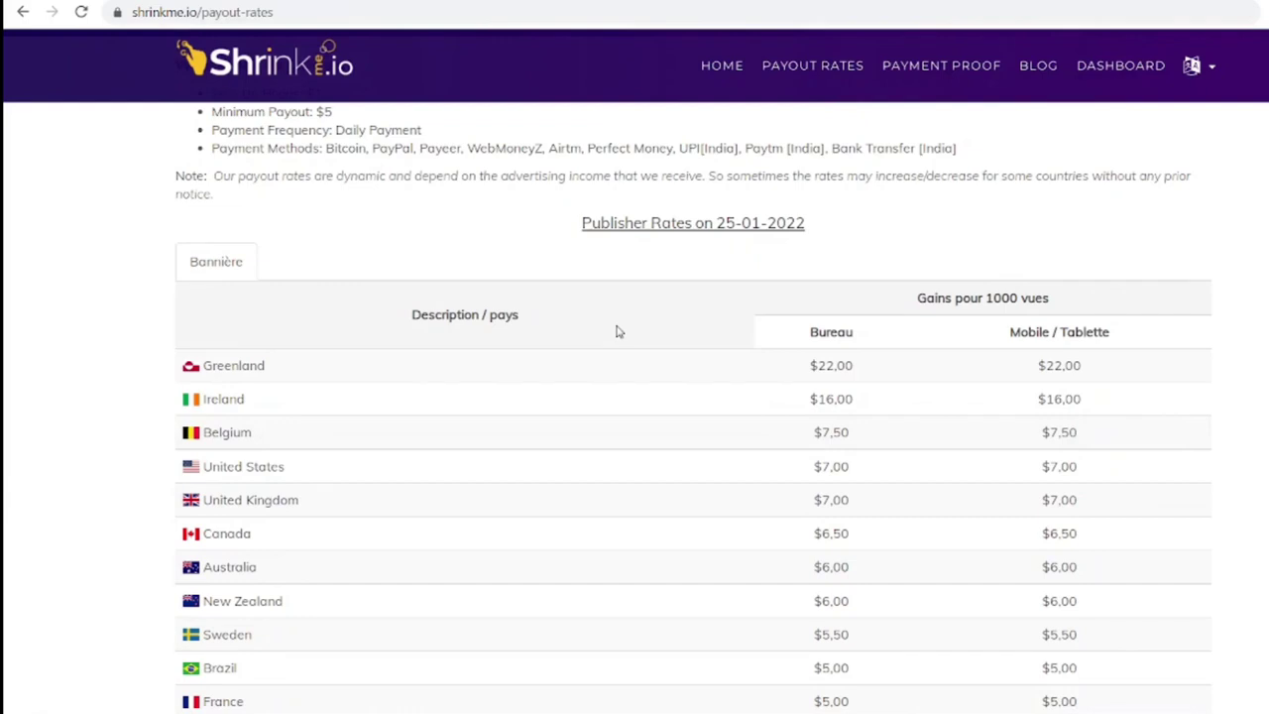
scroll(357, 202, up, 3)
scroll(356, 201, down, 1)
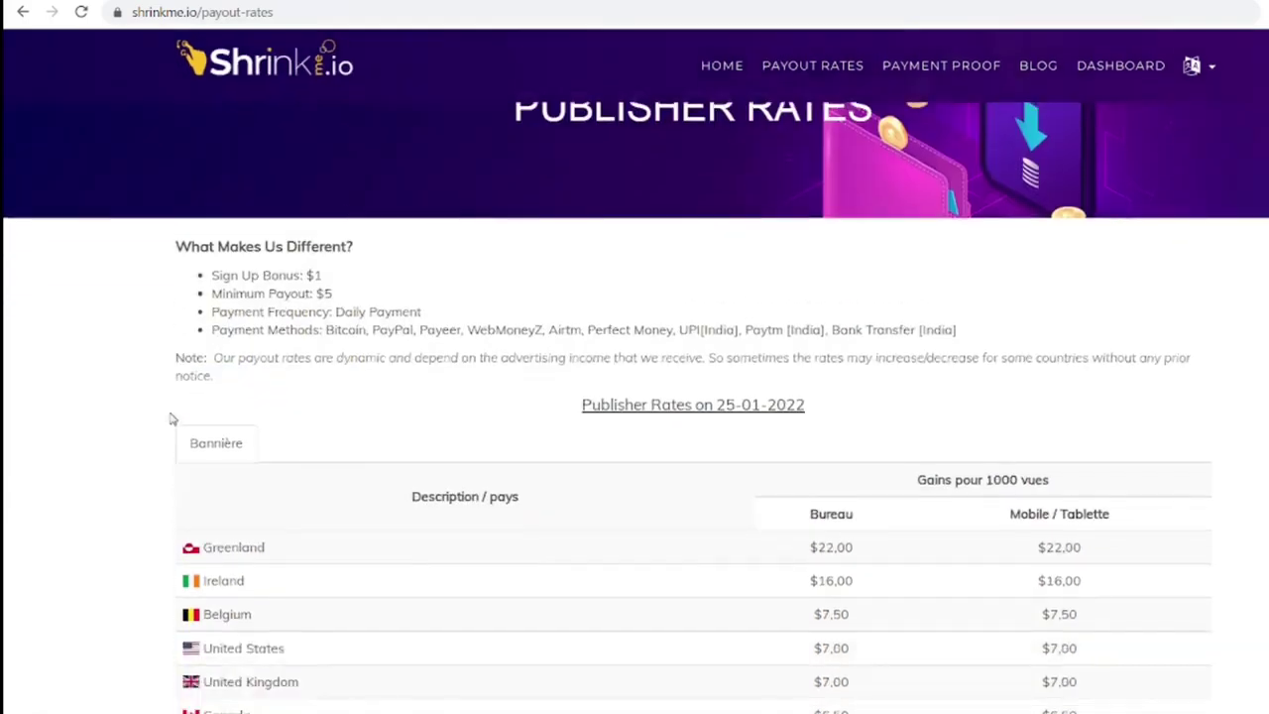
scroll(169, 417, down, 1)
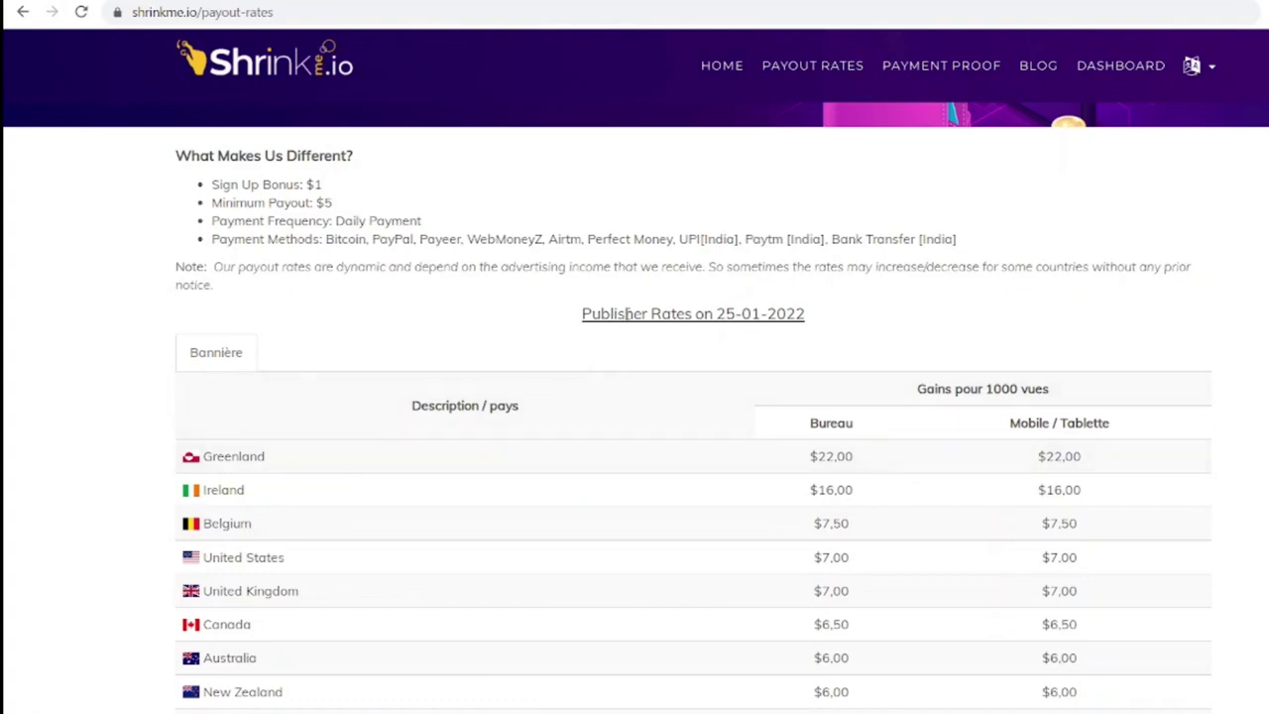
scroll(623, 328, down, 3)
scroll(623, 328, down, 2)
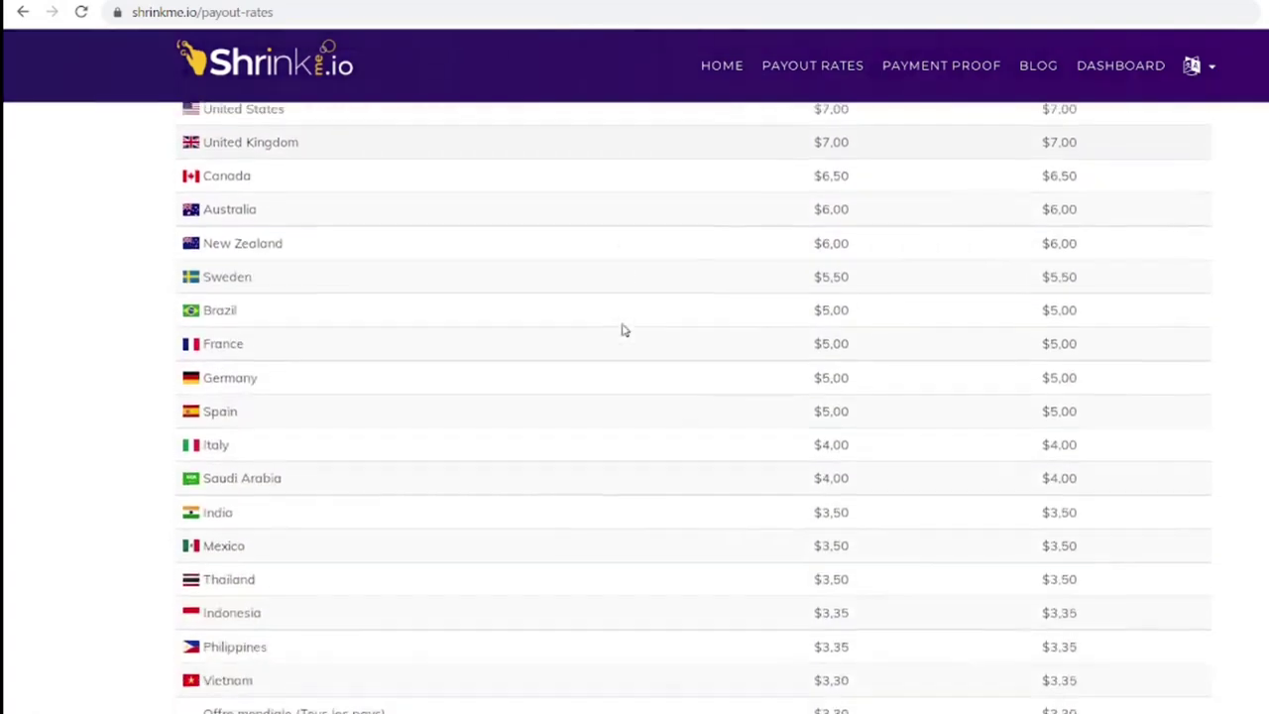
scroll(620, 330, down, 1)
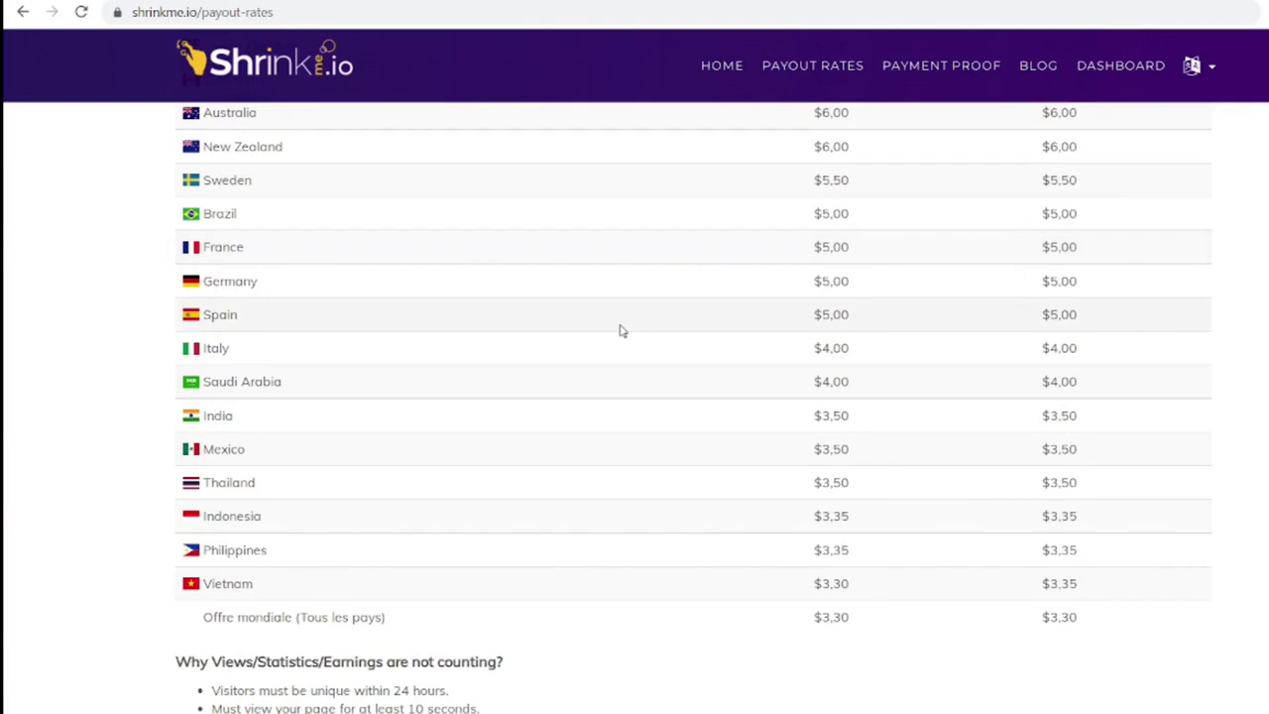
scroll(617, 330, up, 1)
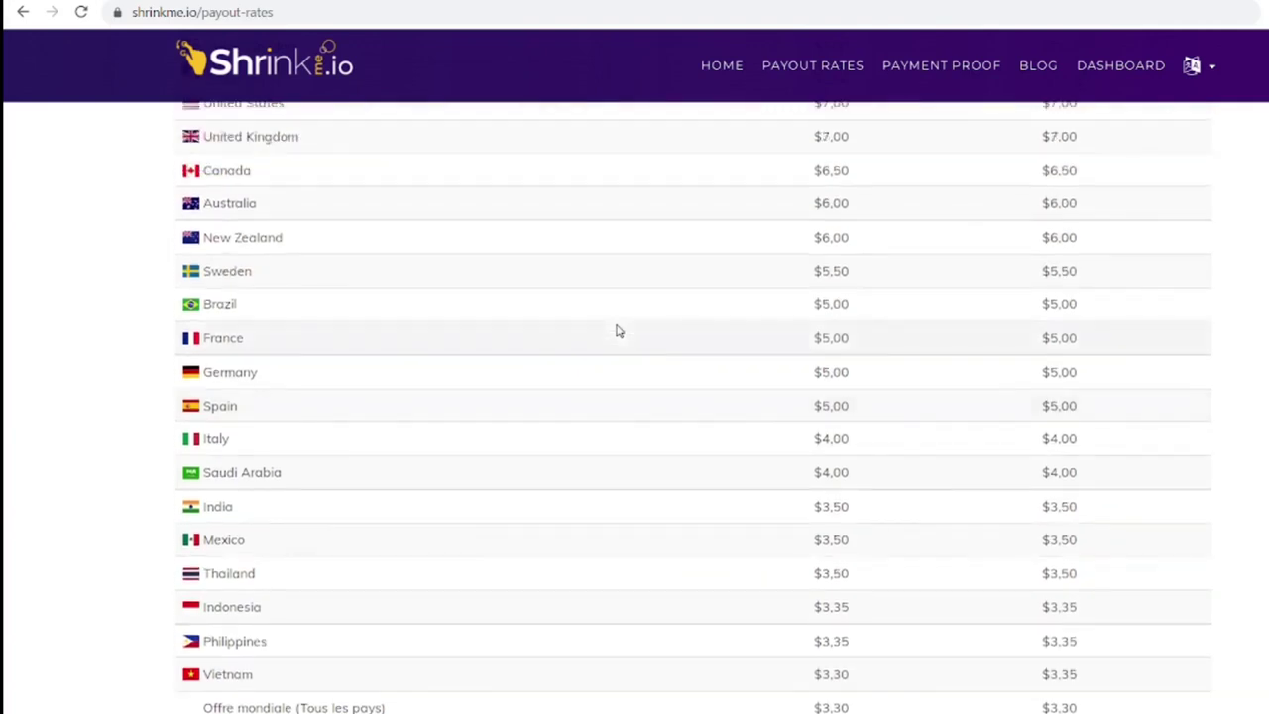
scroll(616, 330, up, 1)
scroll(615, 330, up, 1)
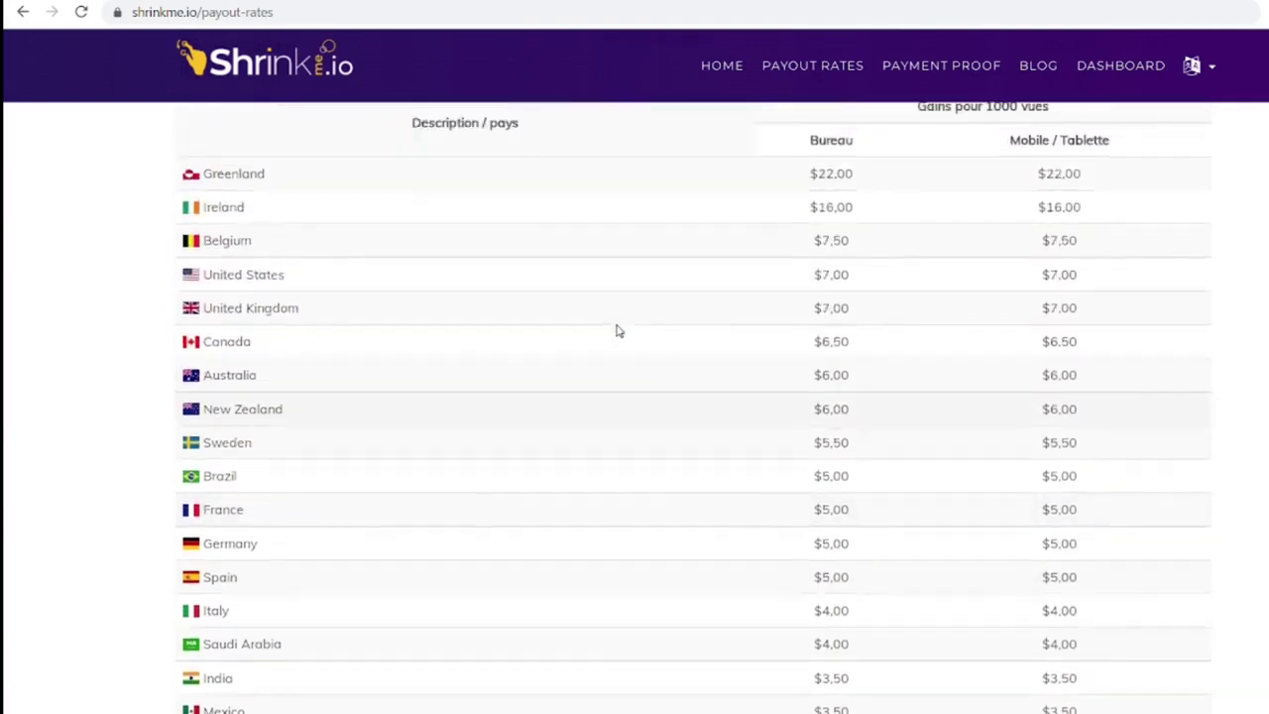
scroll(615, 330, up, 1)
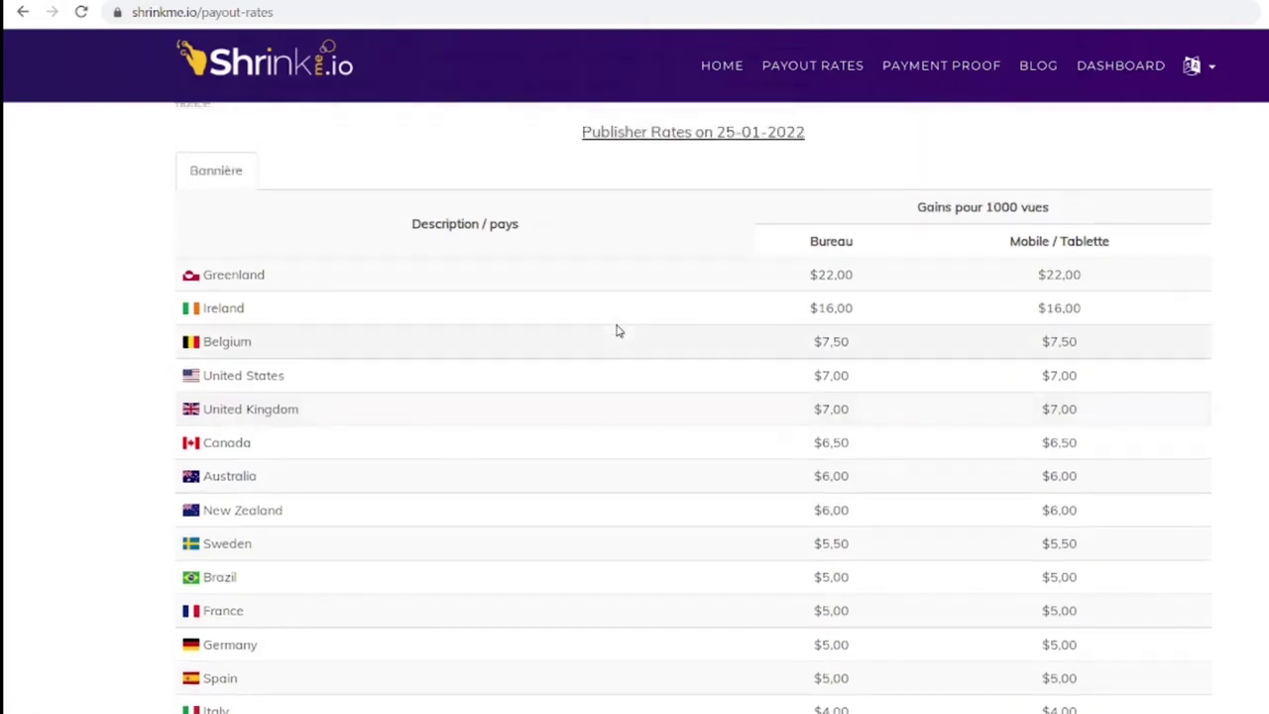
scroll(616, 330, down, 1)
scroll(615, 330, down, 1)
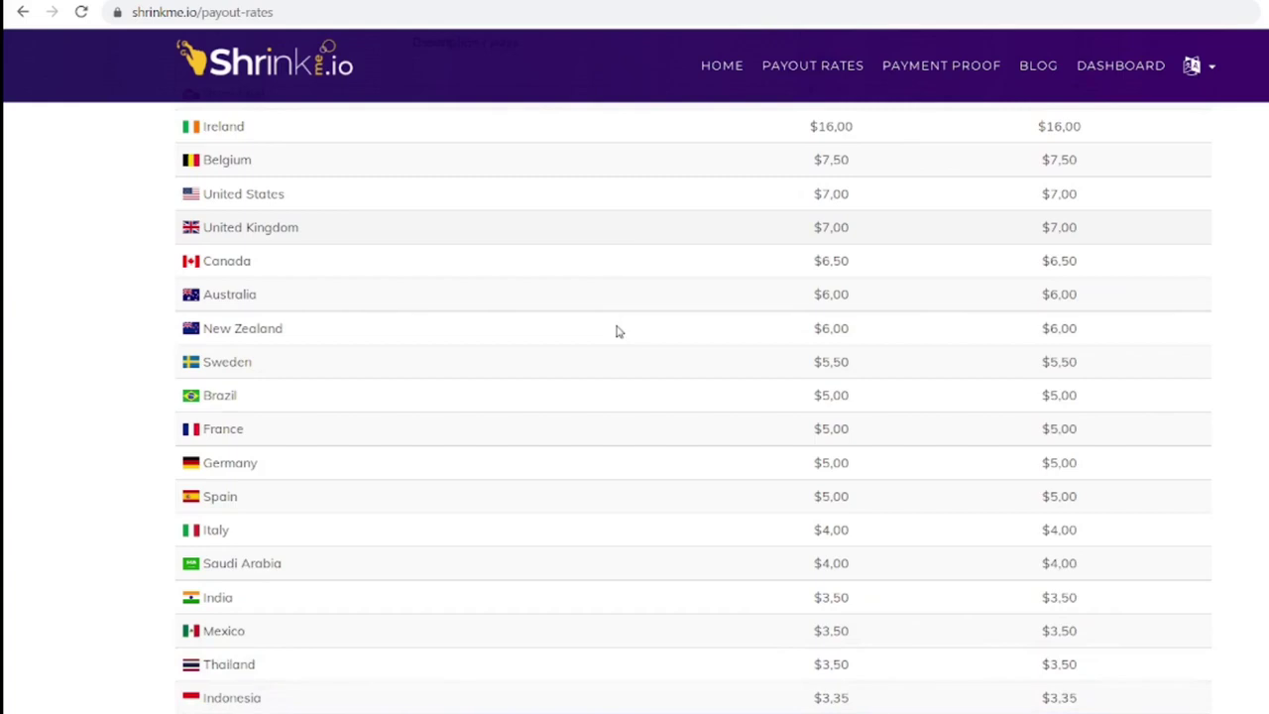
scroll(615, 330, up, 2)
scroll(615, 330, up, 1)
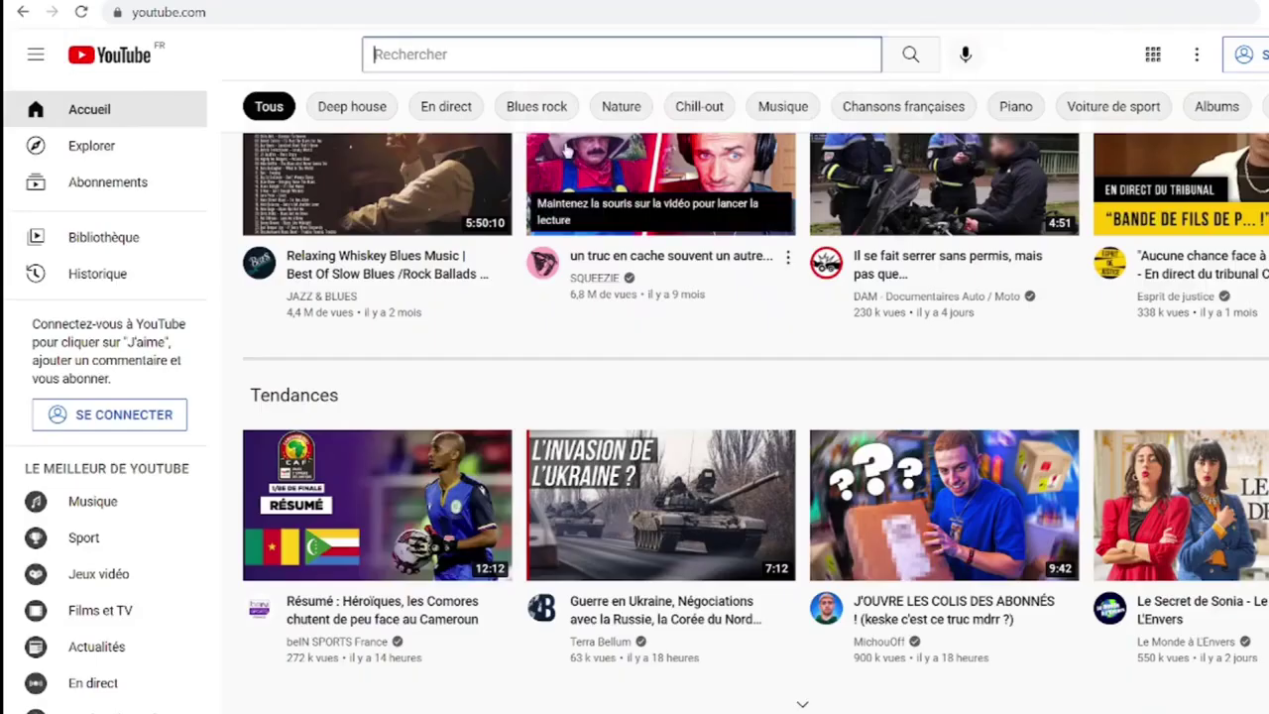
Search YouTube for "weight loss" and skim the video results
scroll(369, 179, up, 3)
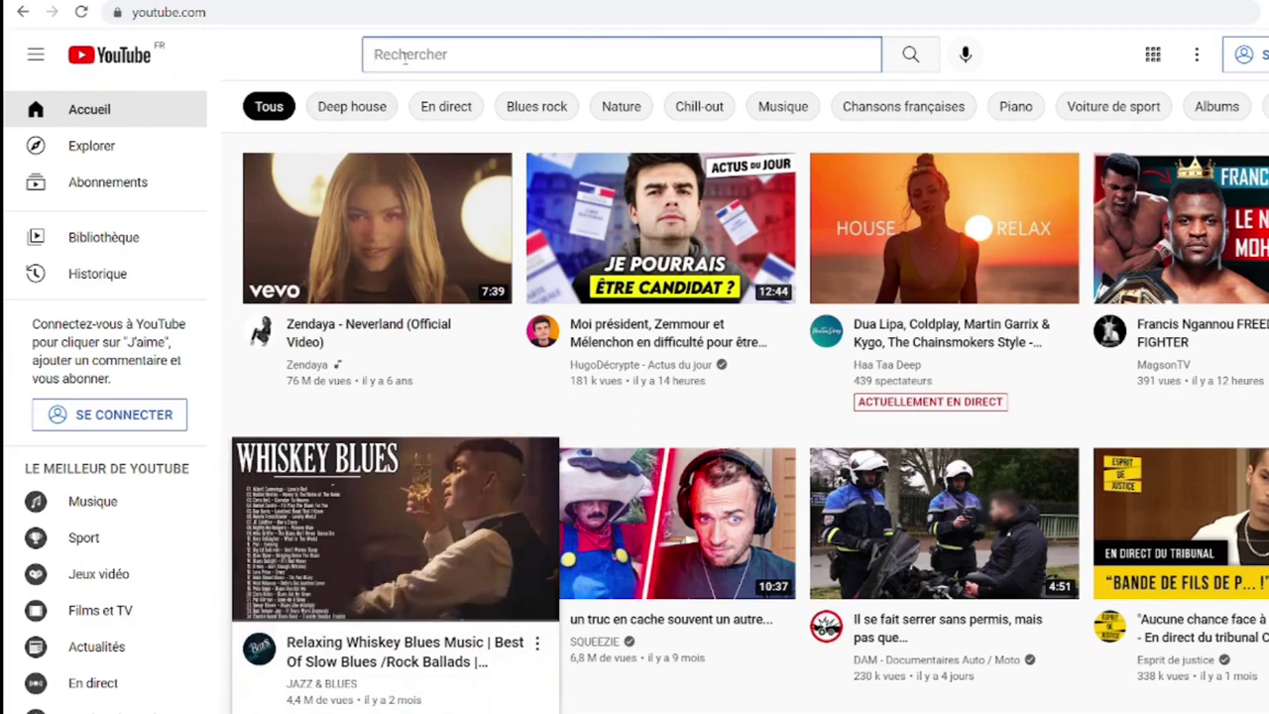
text(weig)
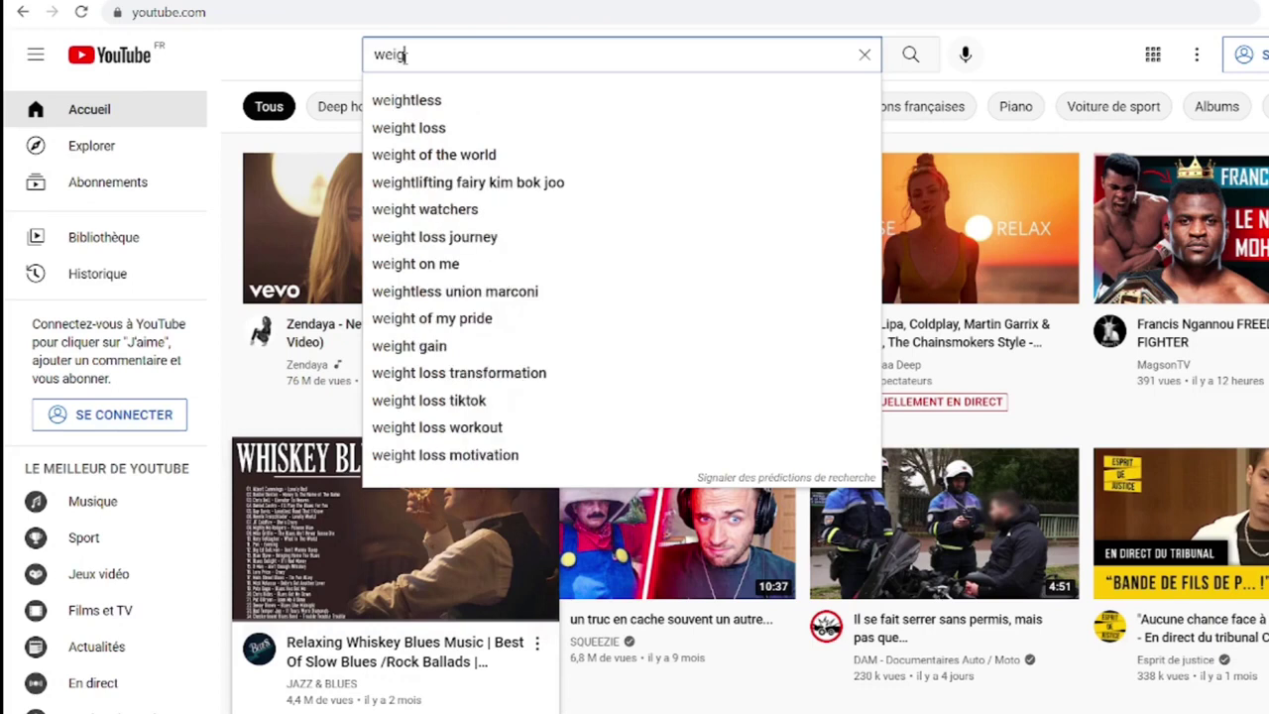
text(htlos)
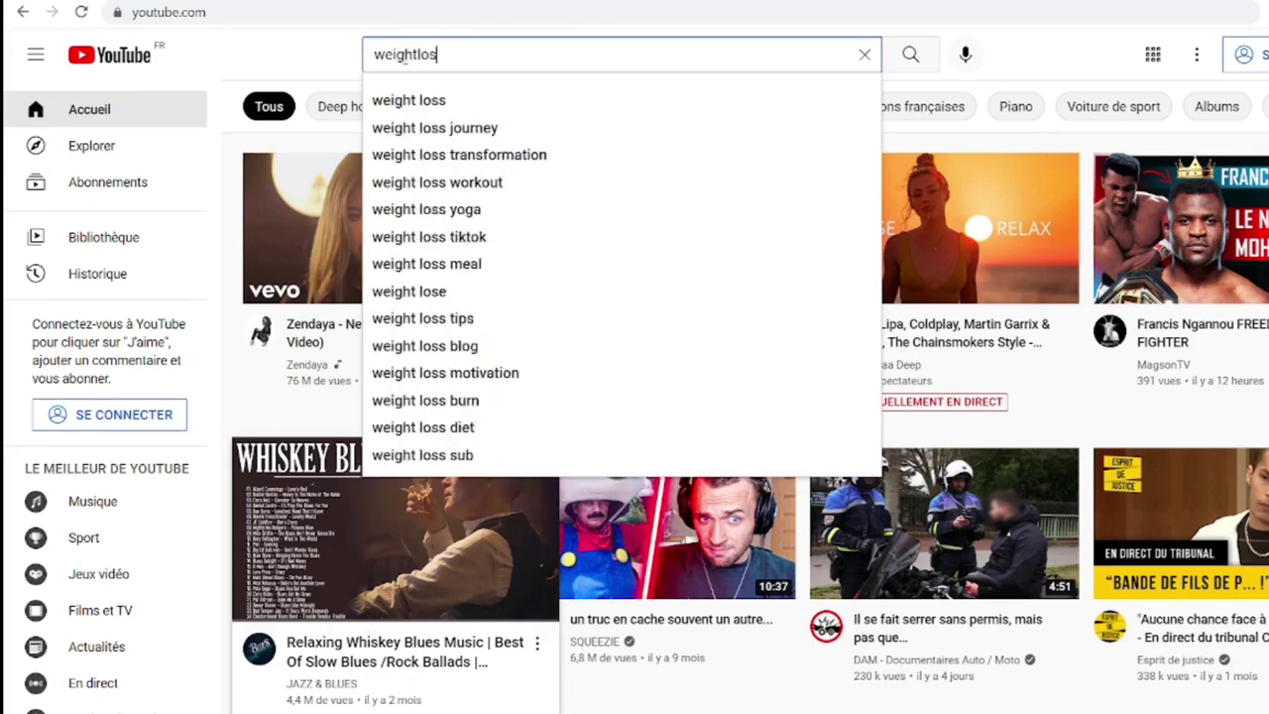
click(414, 103)
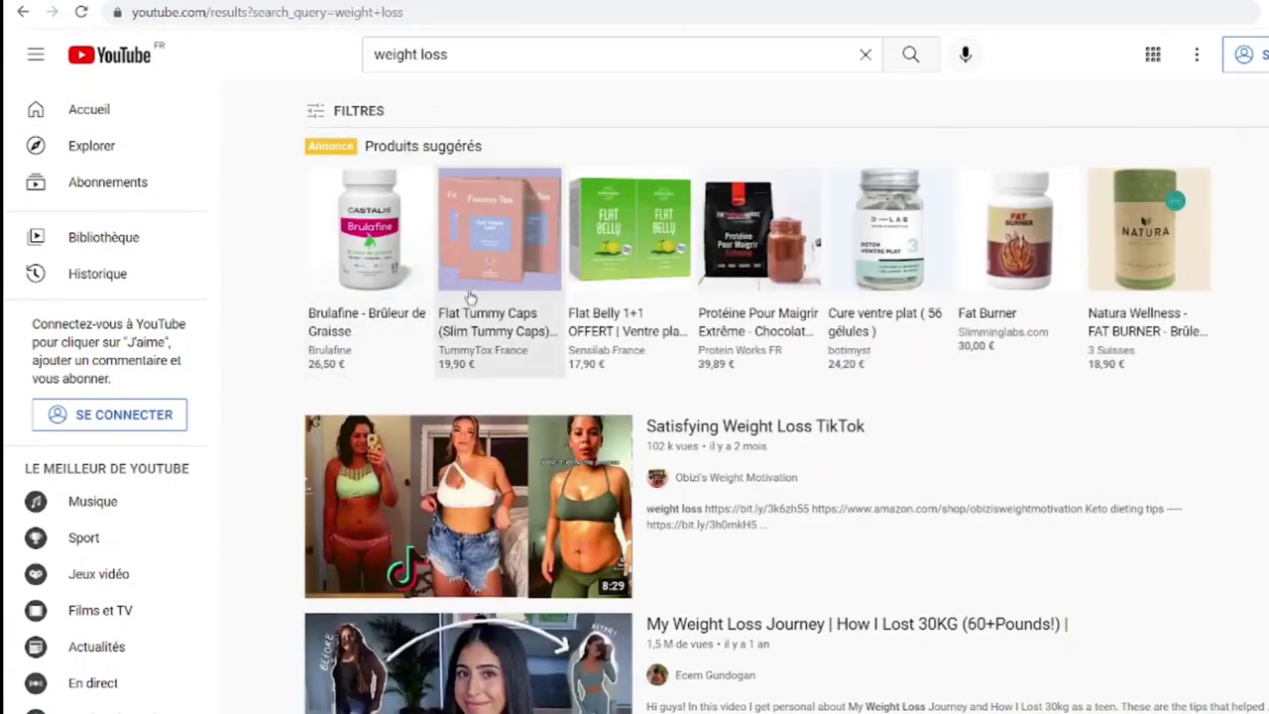
scroll(472, 294, down, 2)
scroll(472, 295, down, 2)
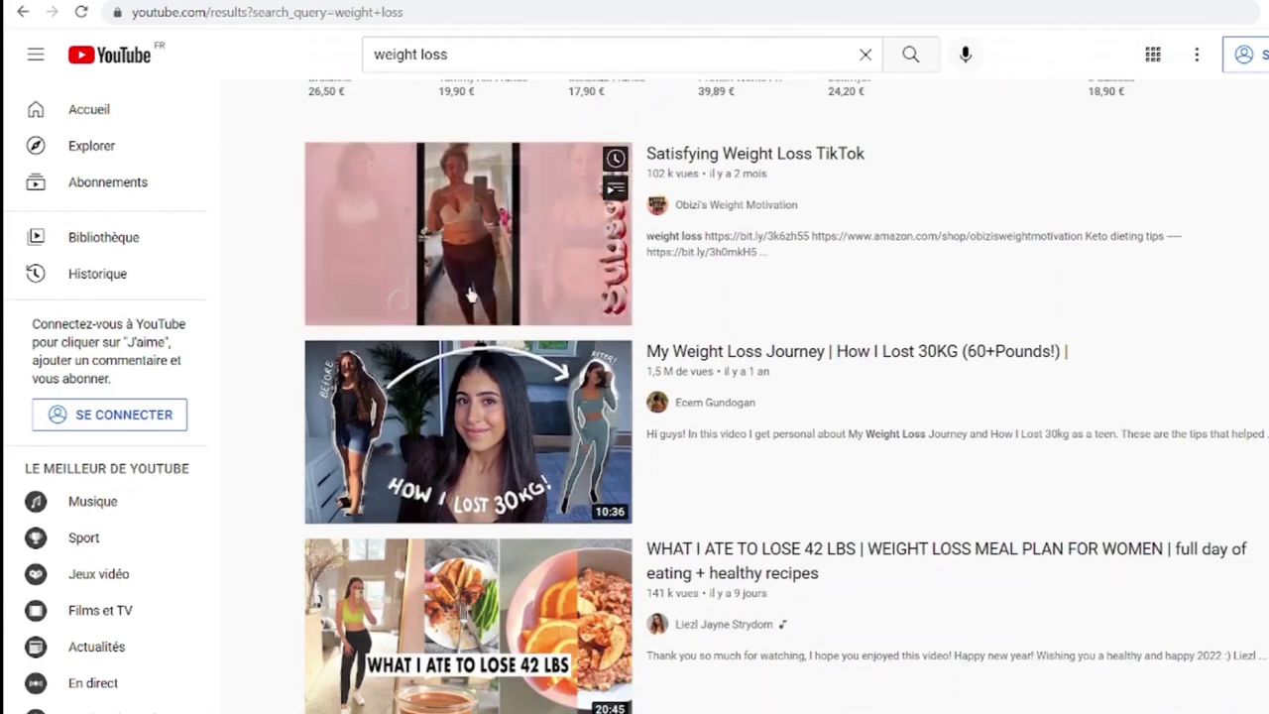
scroll(472, 295, up, 4)
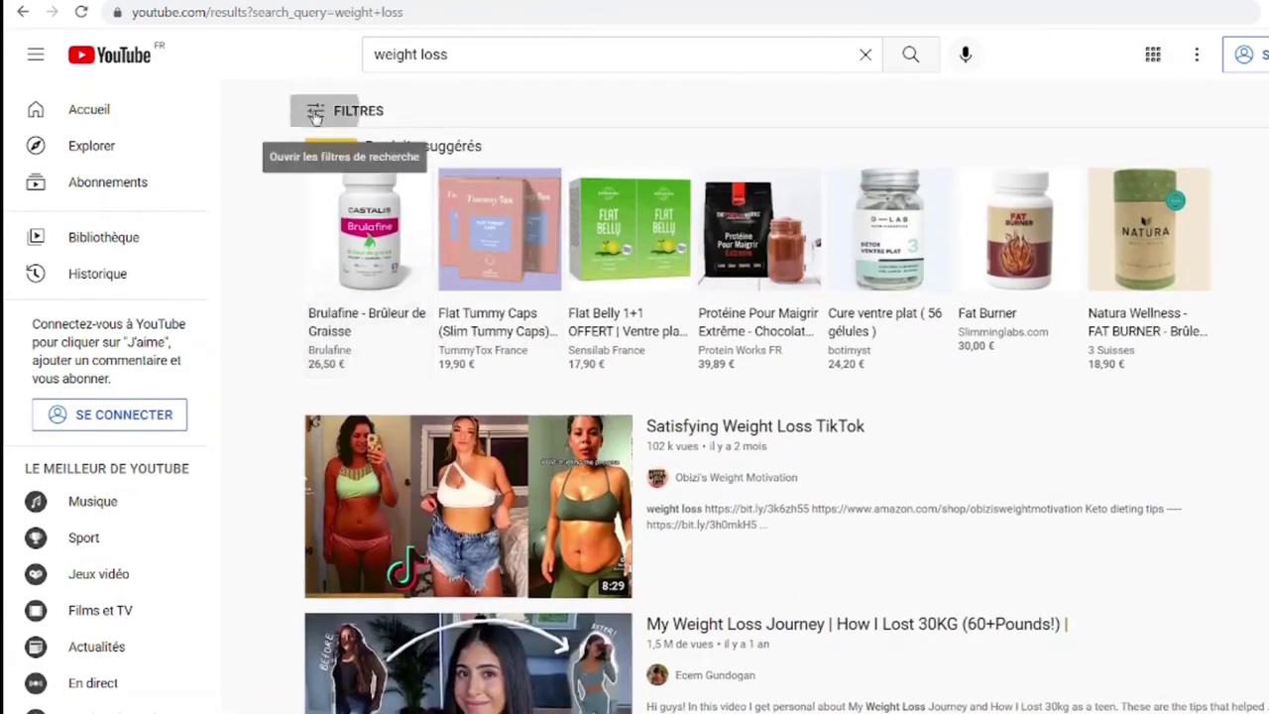
Filter the weight loss videos by upload date "Cette semaine" and compare their view counts
click(317, 113)
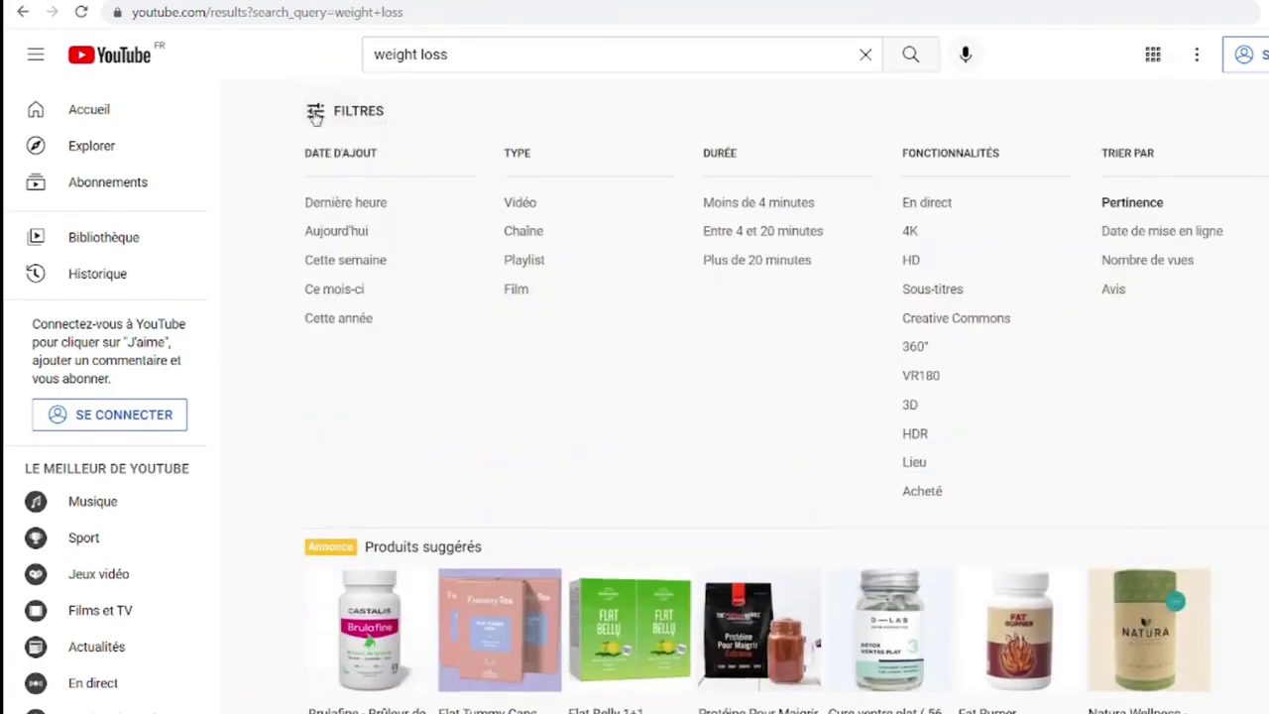
click(355, 265)
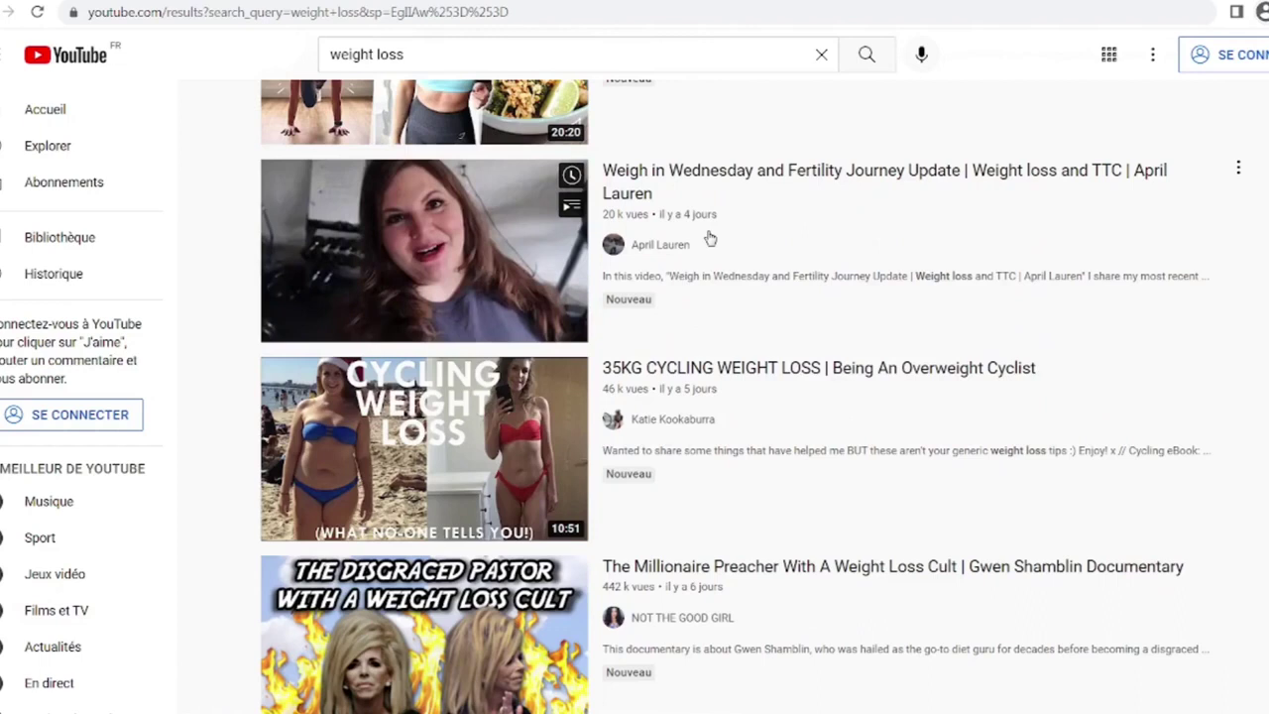
scroll(751, 237, down, 2)
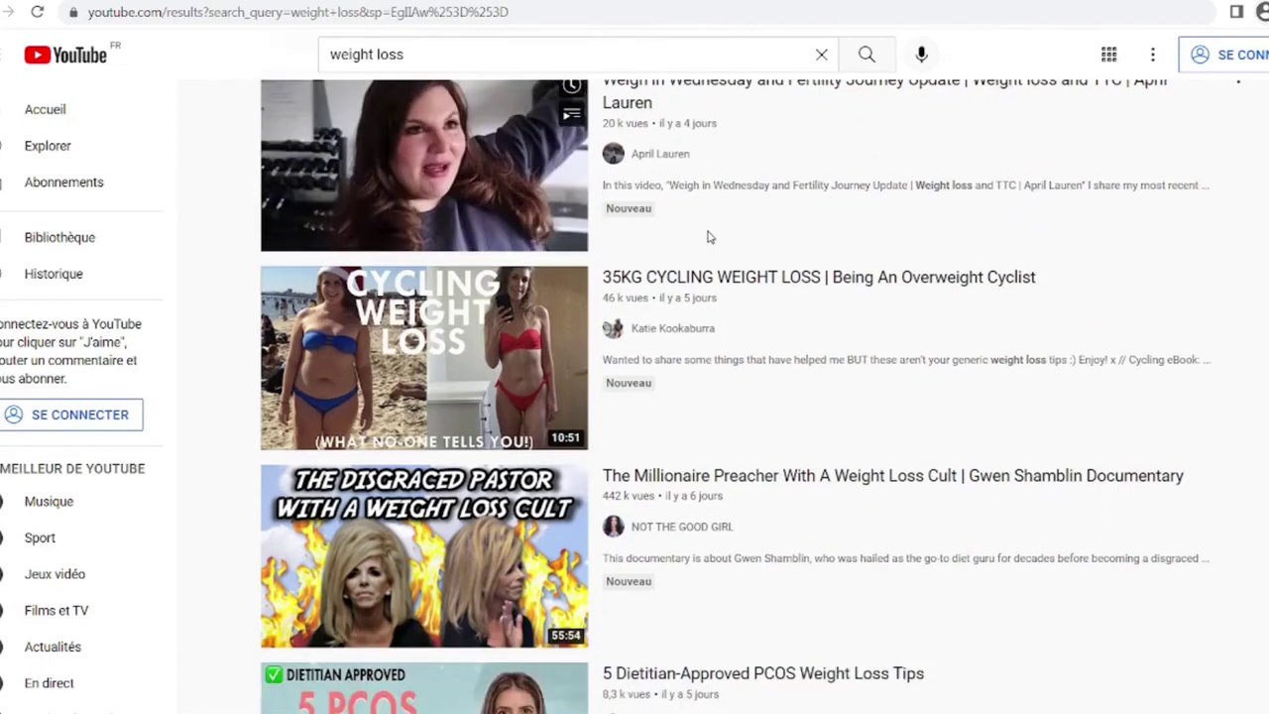
scroll(708, 237, down, 2)
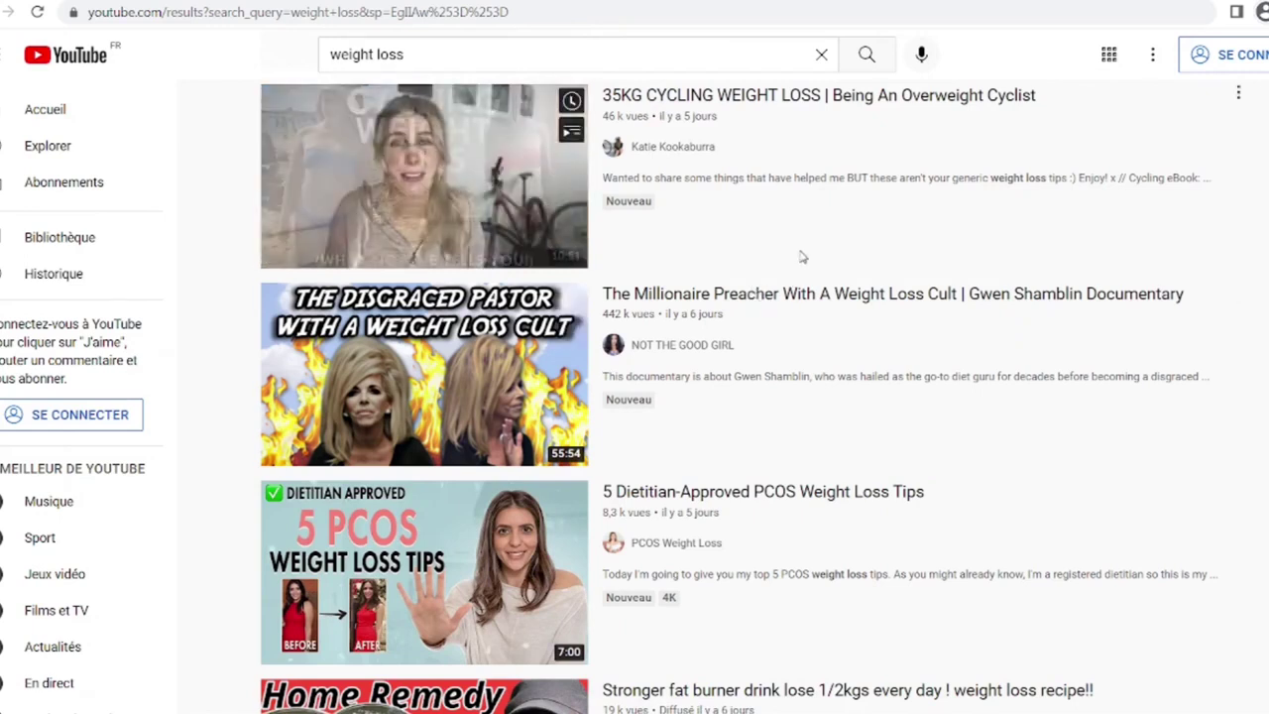
scroll(803, 262, up, 2)
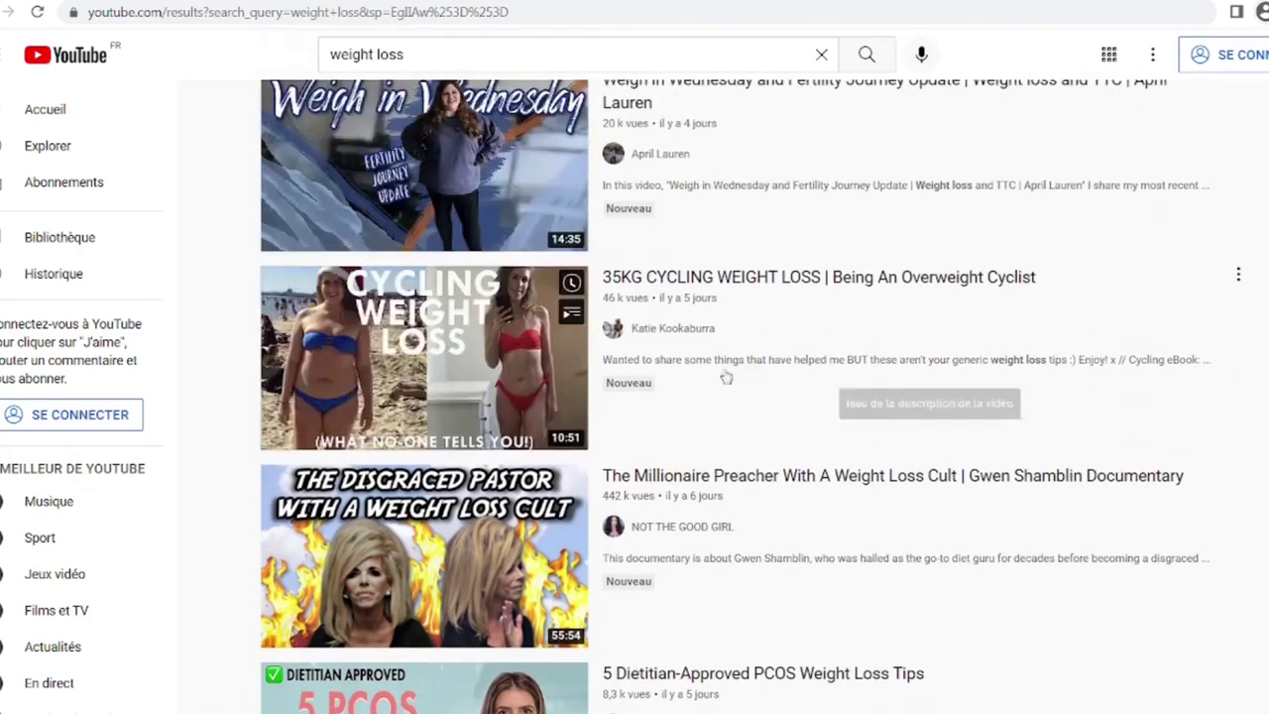
scroll(694, 287, up, 1)
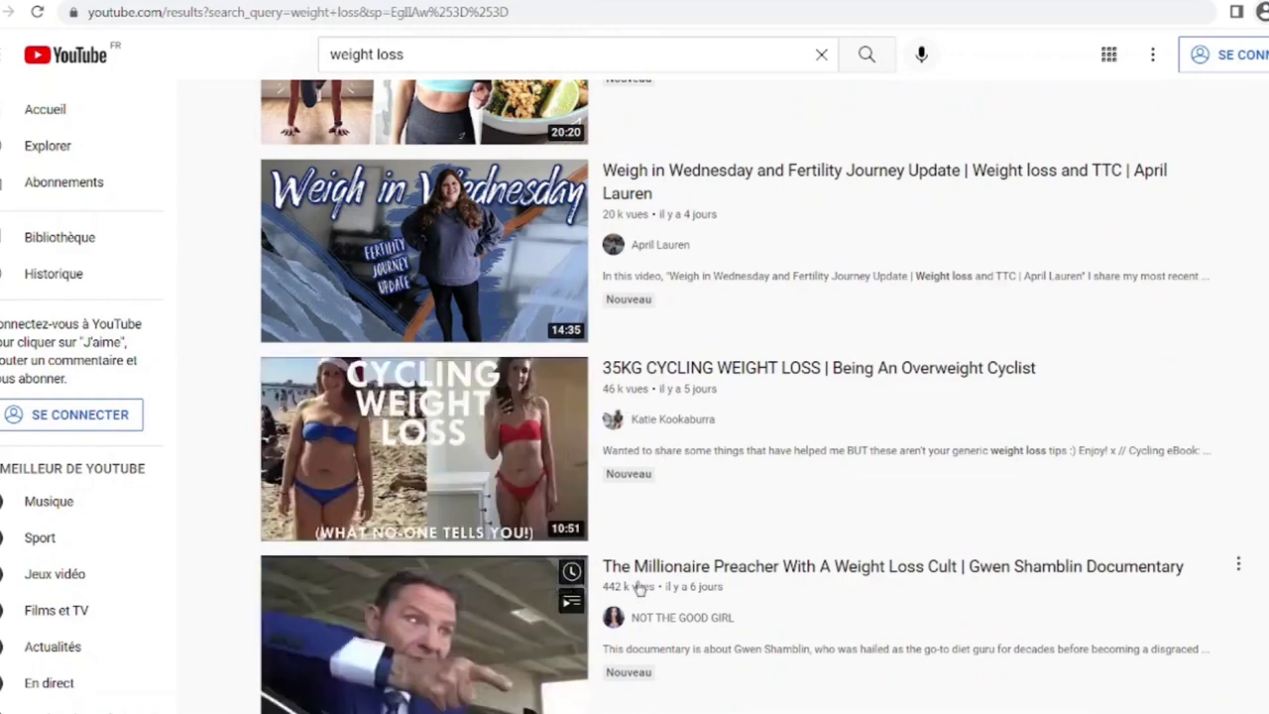
Open the video "The Millionaire Preacher With A Weight Loss Cult" and copy its web address
click(463, 623)
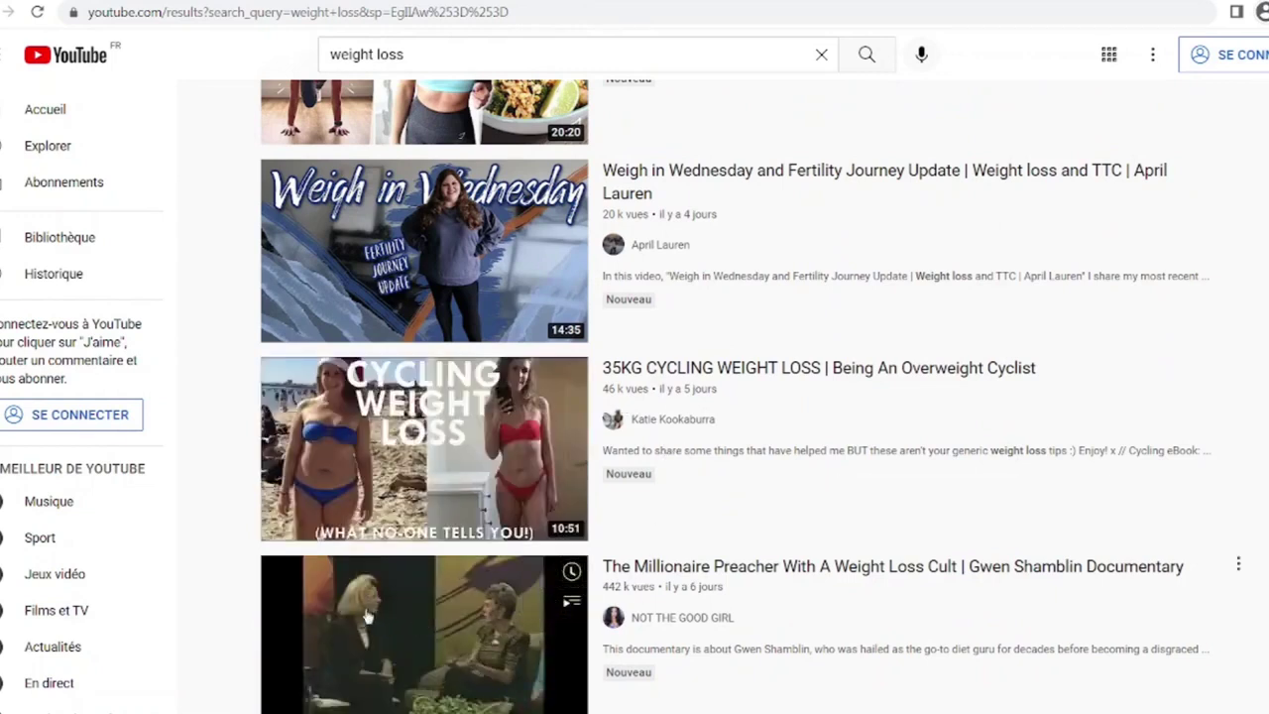
click(186, 20)
key(ctrl+c)
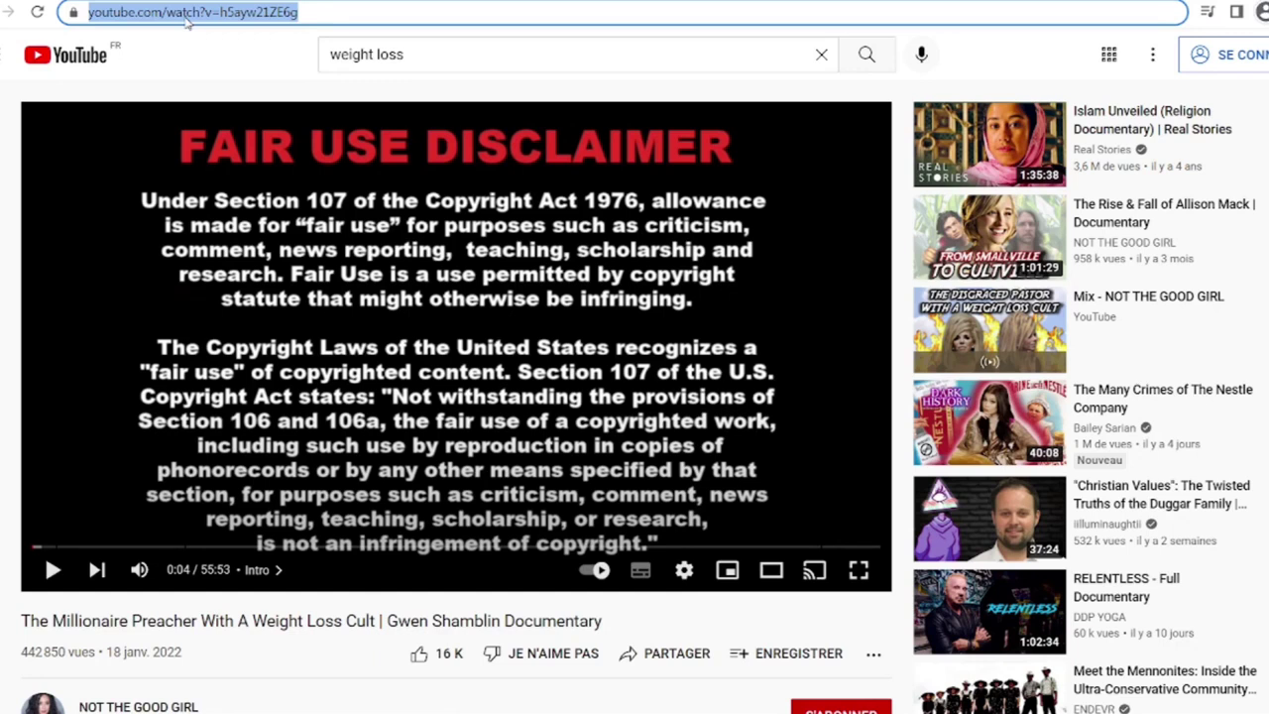
right_click(186, 20)
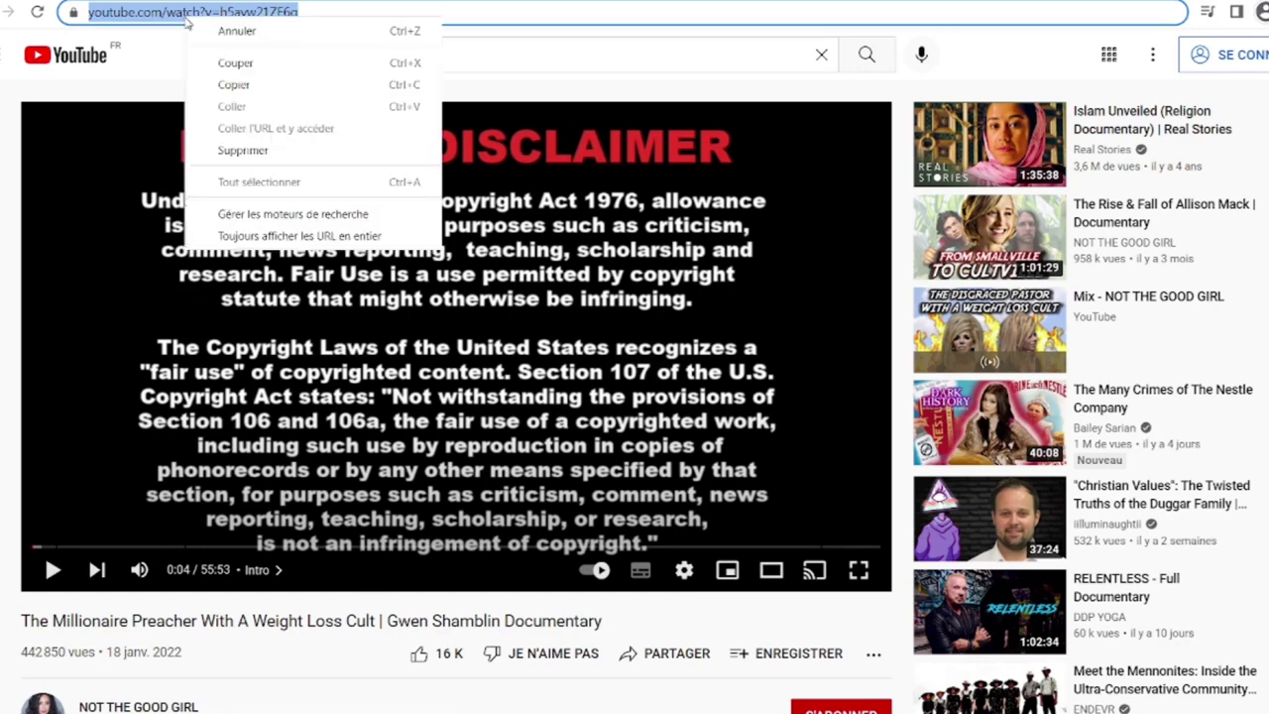
click(234, 86)
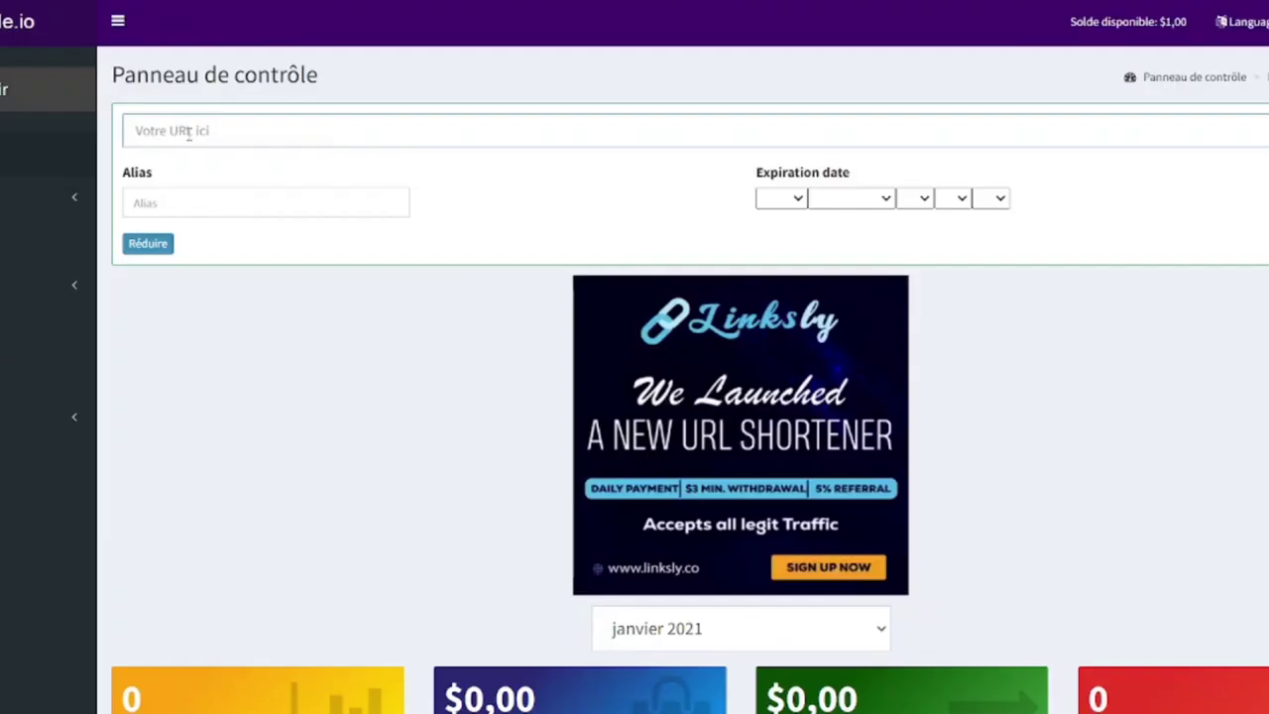
right_click(190, 135)
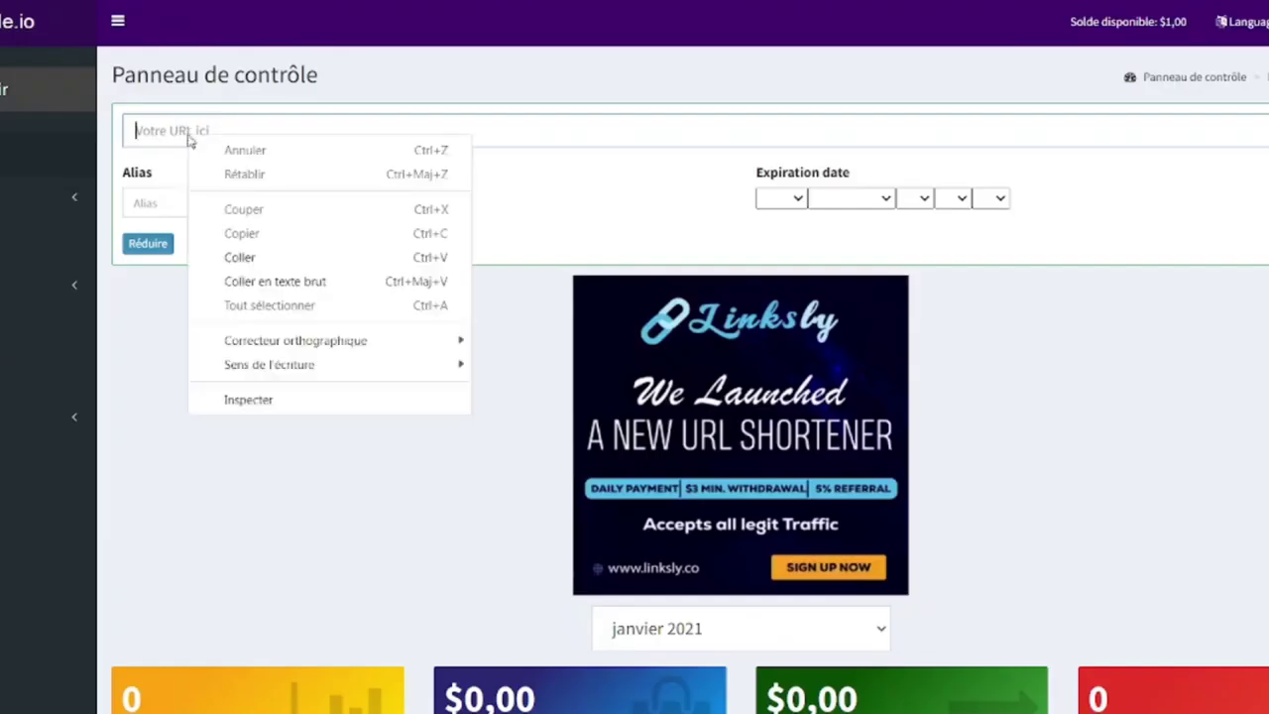
click(238, 257)
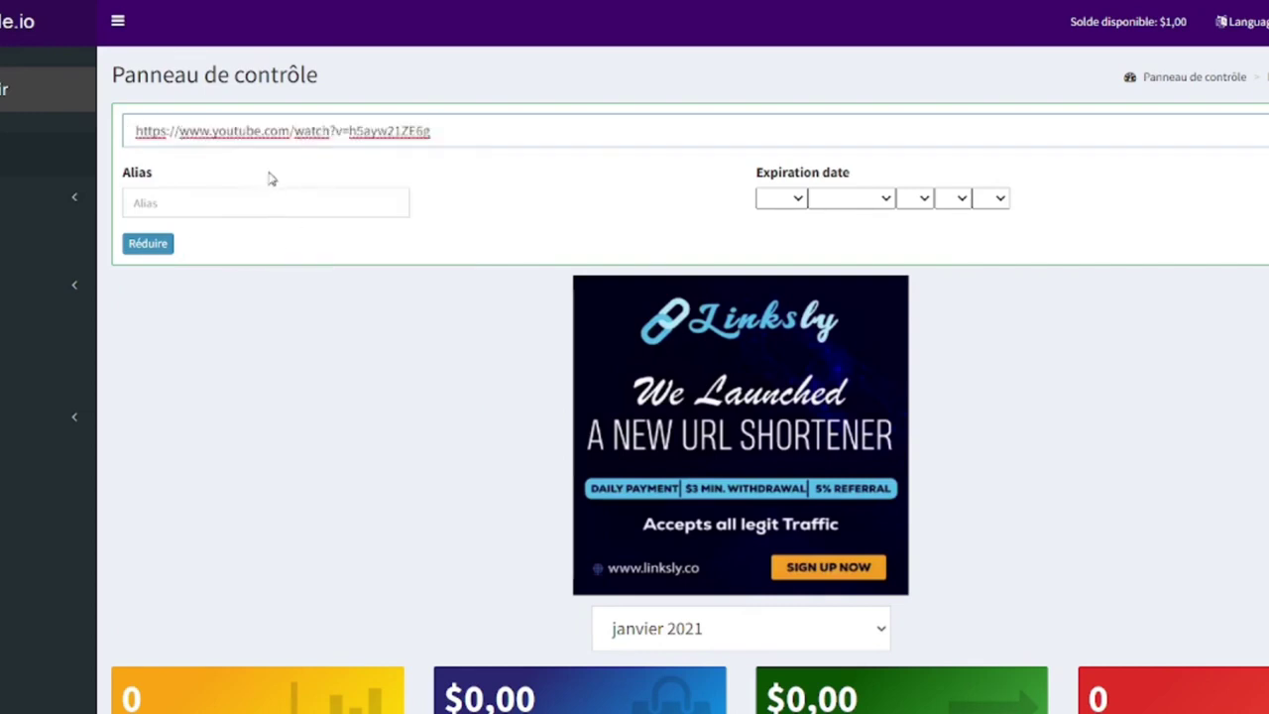
click(151, 246)
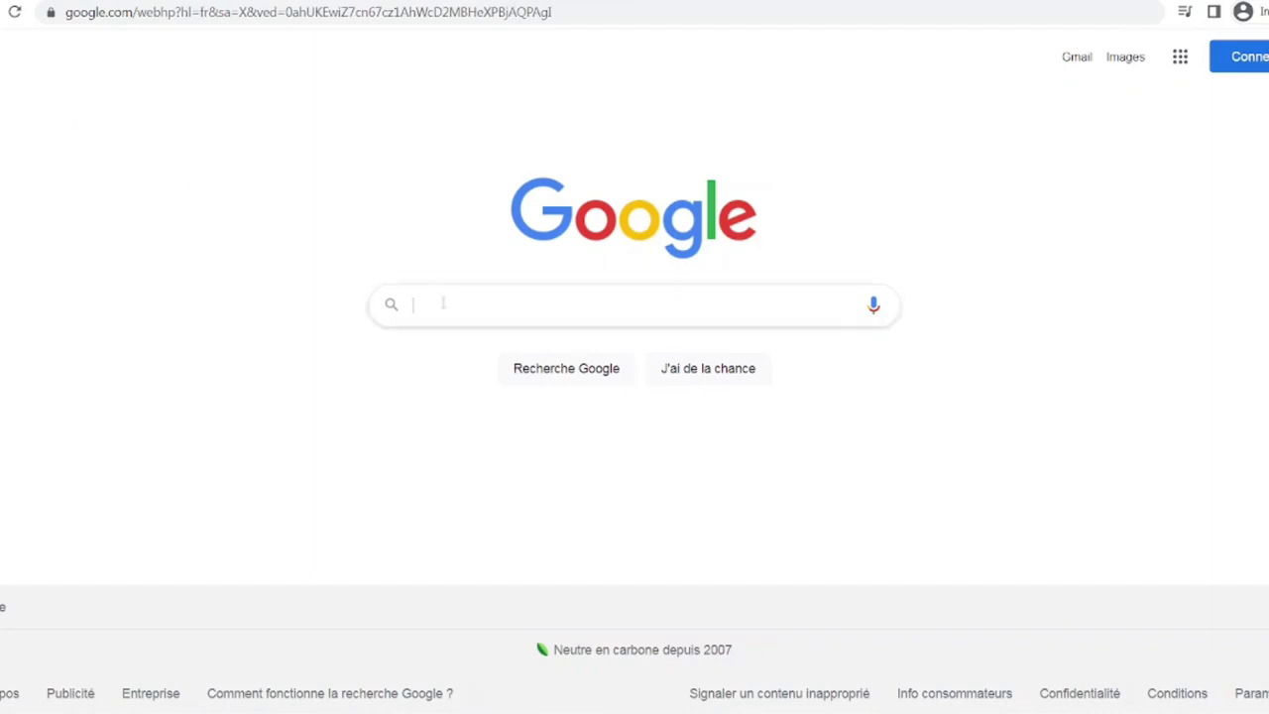
Search Google for "weight loss forum"
text(weig)
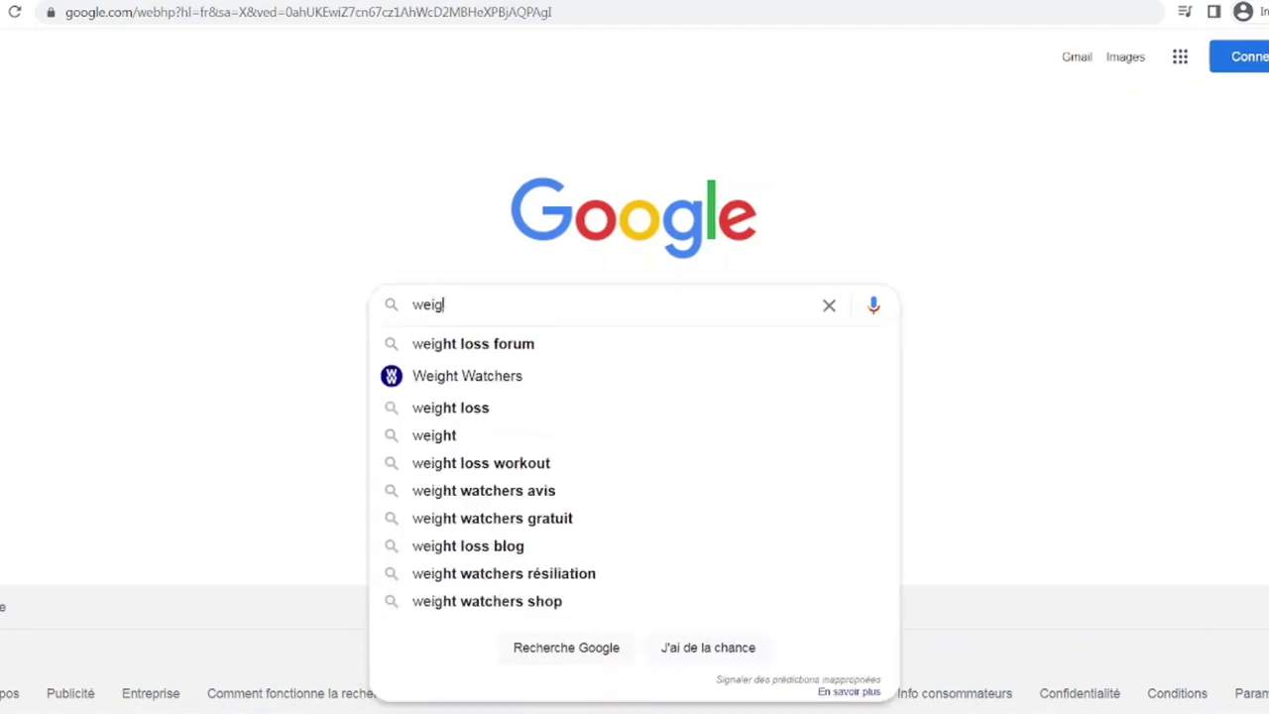
text(ht)
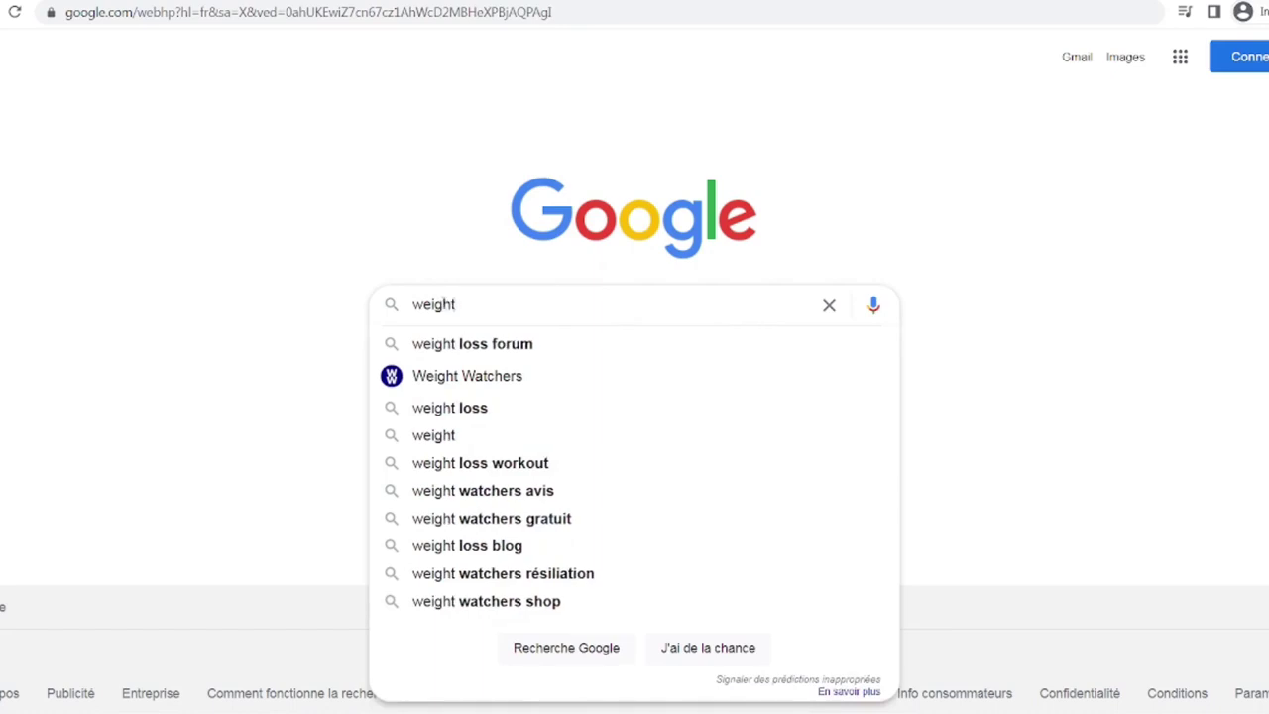
key(Down)
key(Return)
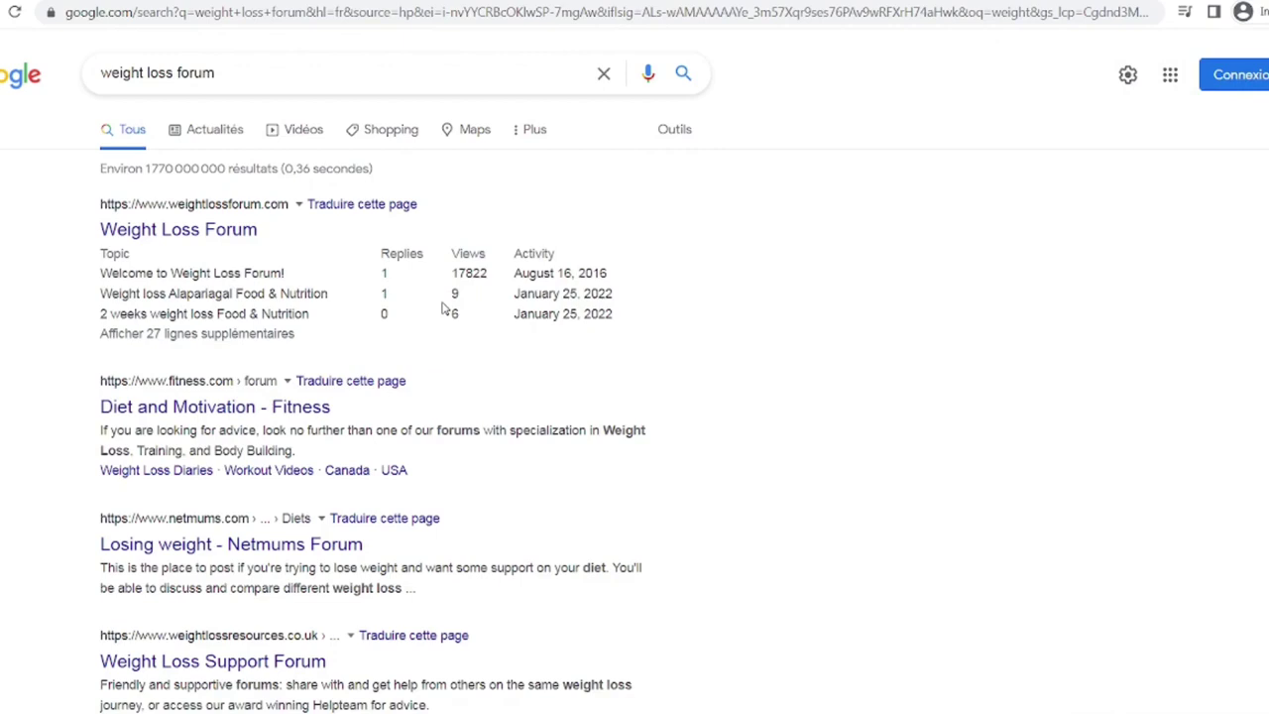
Examine the search results for weight loss forums where the shortened link could be shared
scroll(433, 314, down, 2)
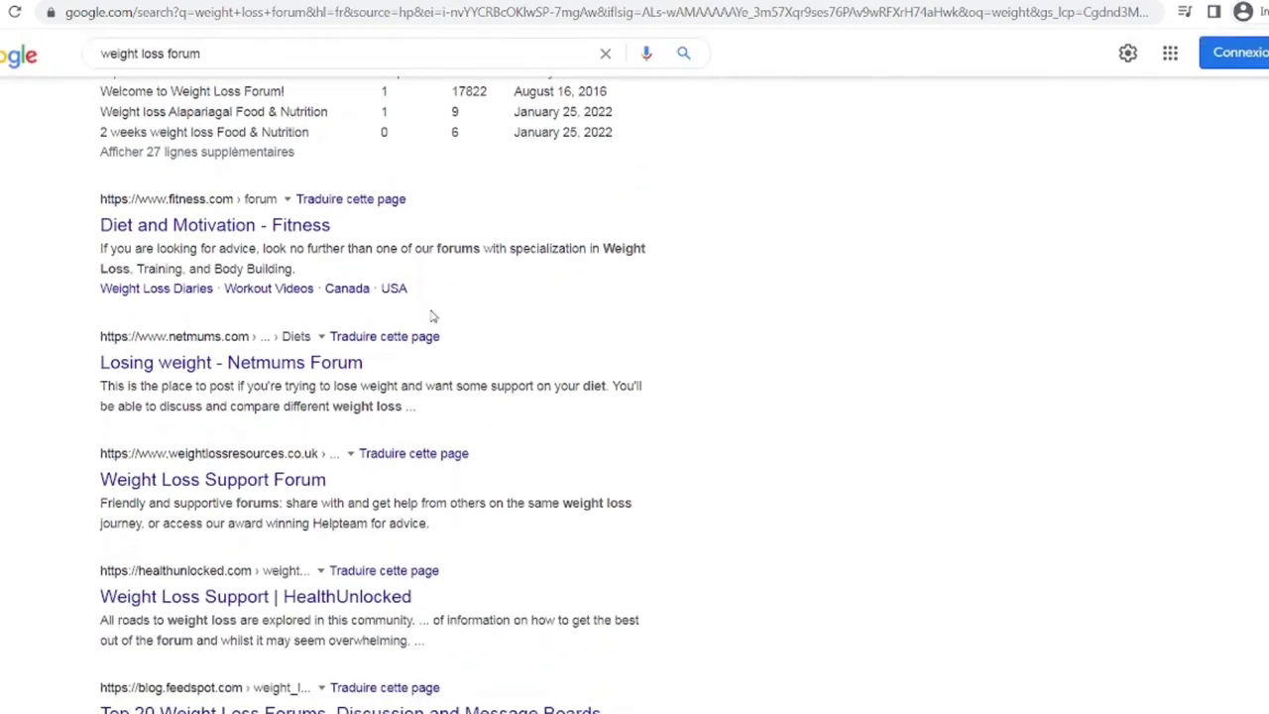
scroll(433, 315, down, 3)
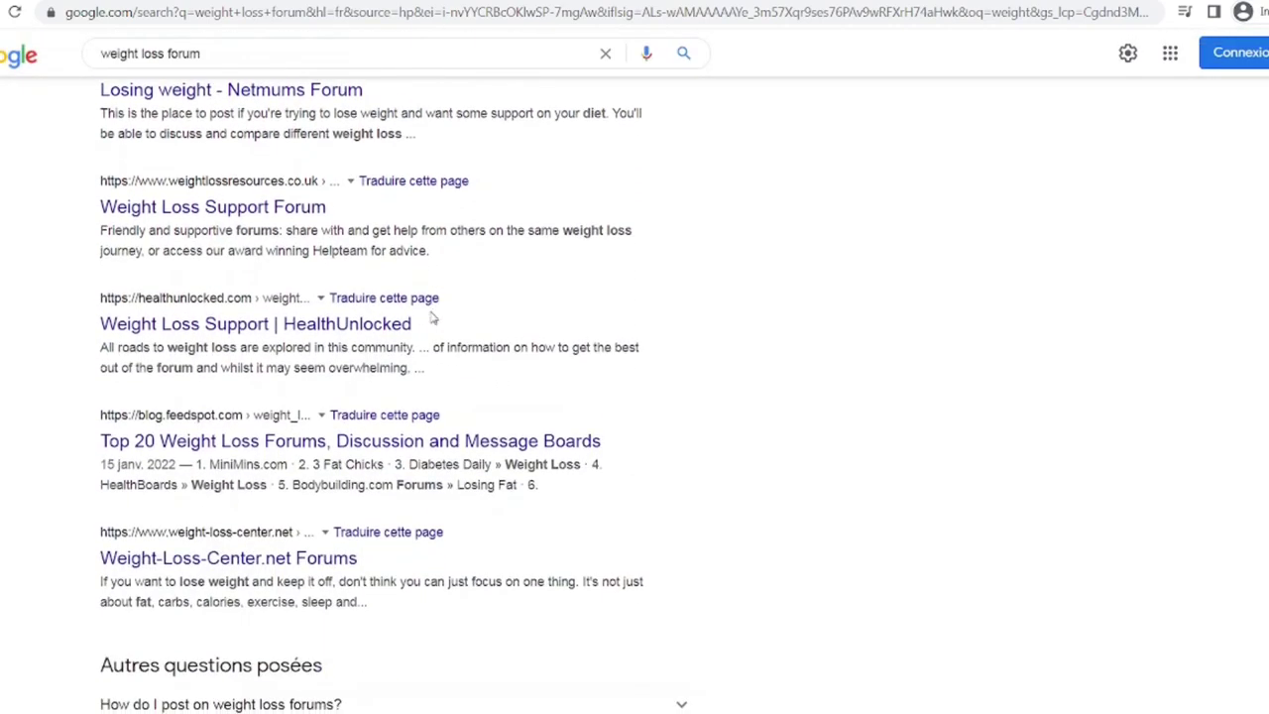
scroll(433, 315, down, 3)
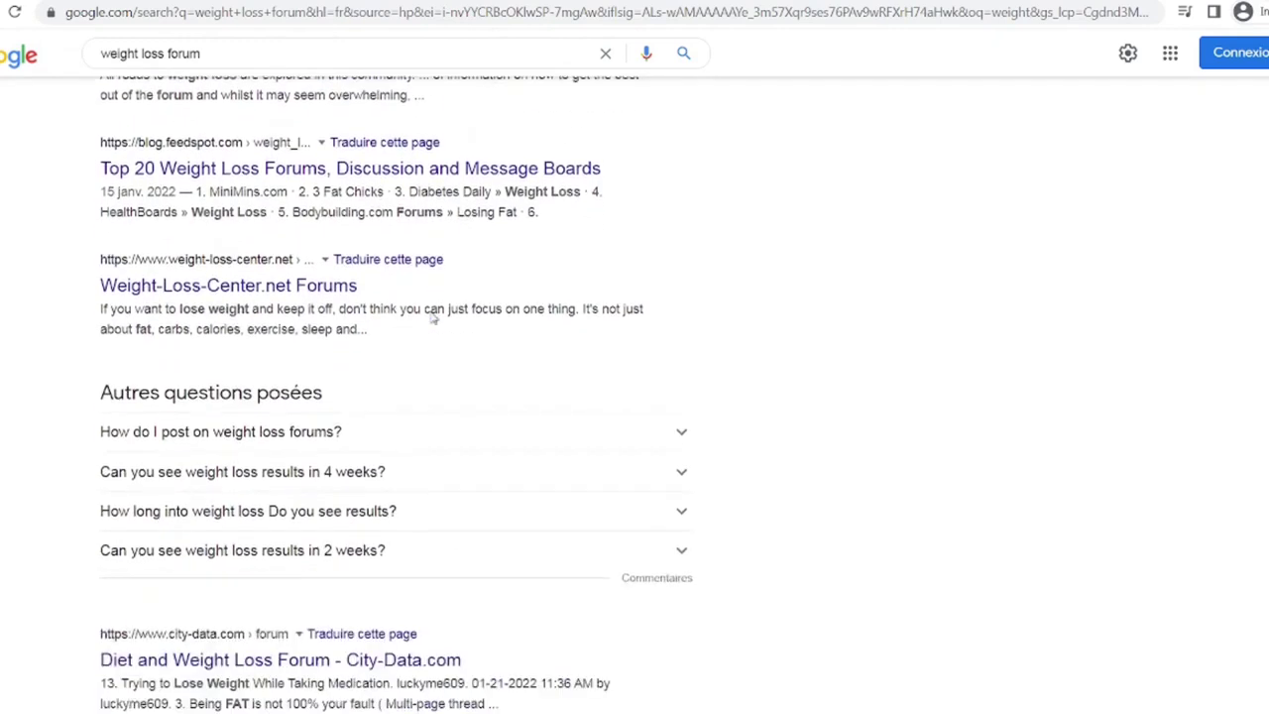
scroll(433, 315, down, 3)
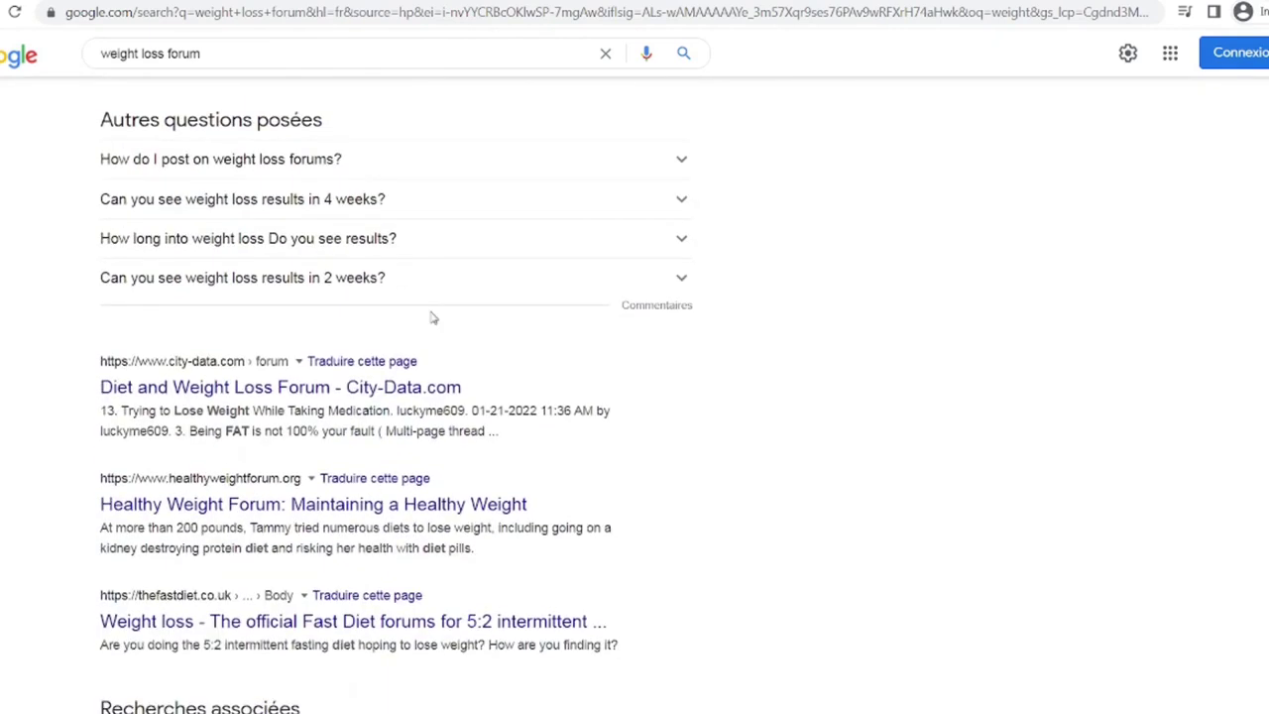
scroll(433, 317, down, 4)
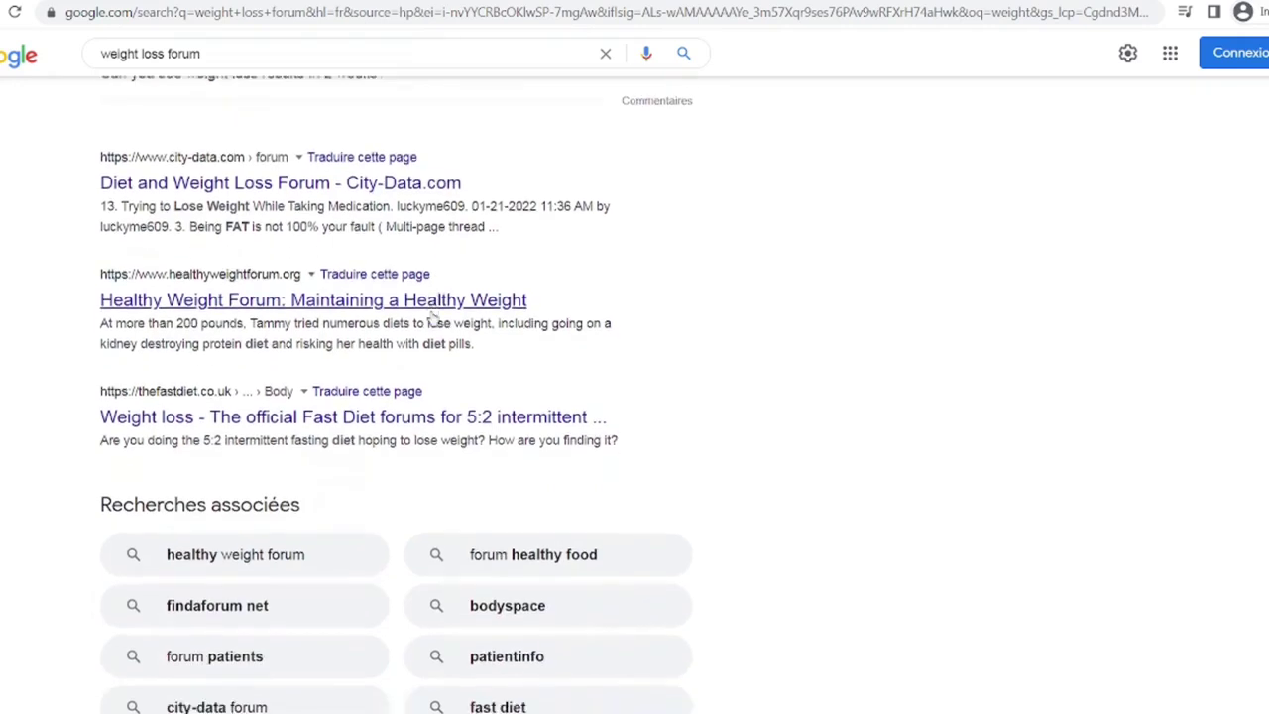
scroll(433, 317, up, 5)
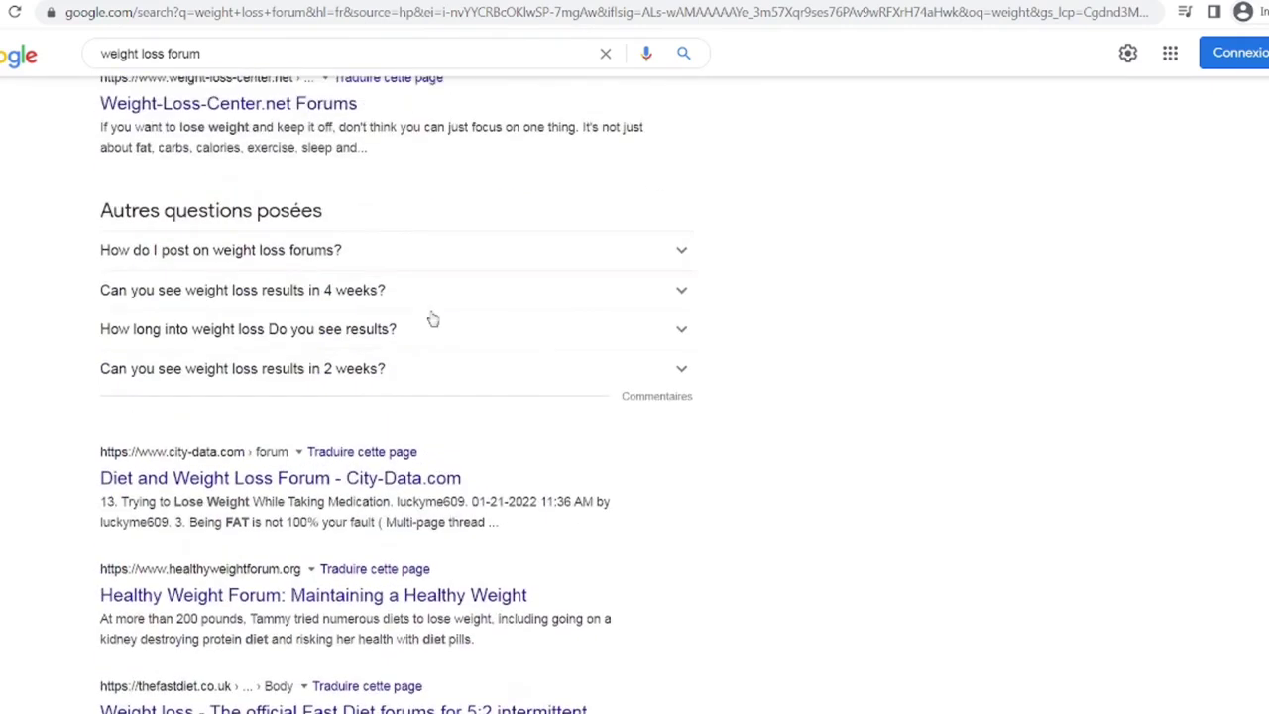
scroll(433, 319, up, 6)
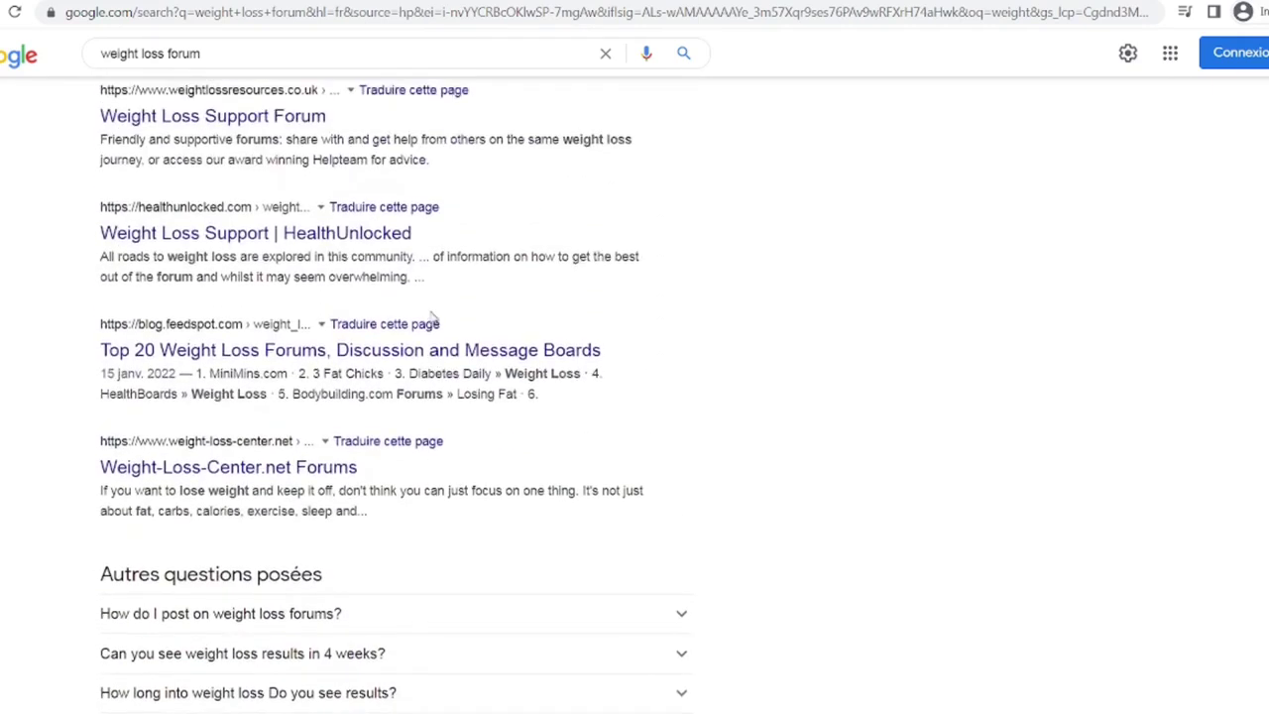
scroll(433, 317, up, 1)
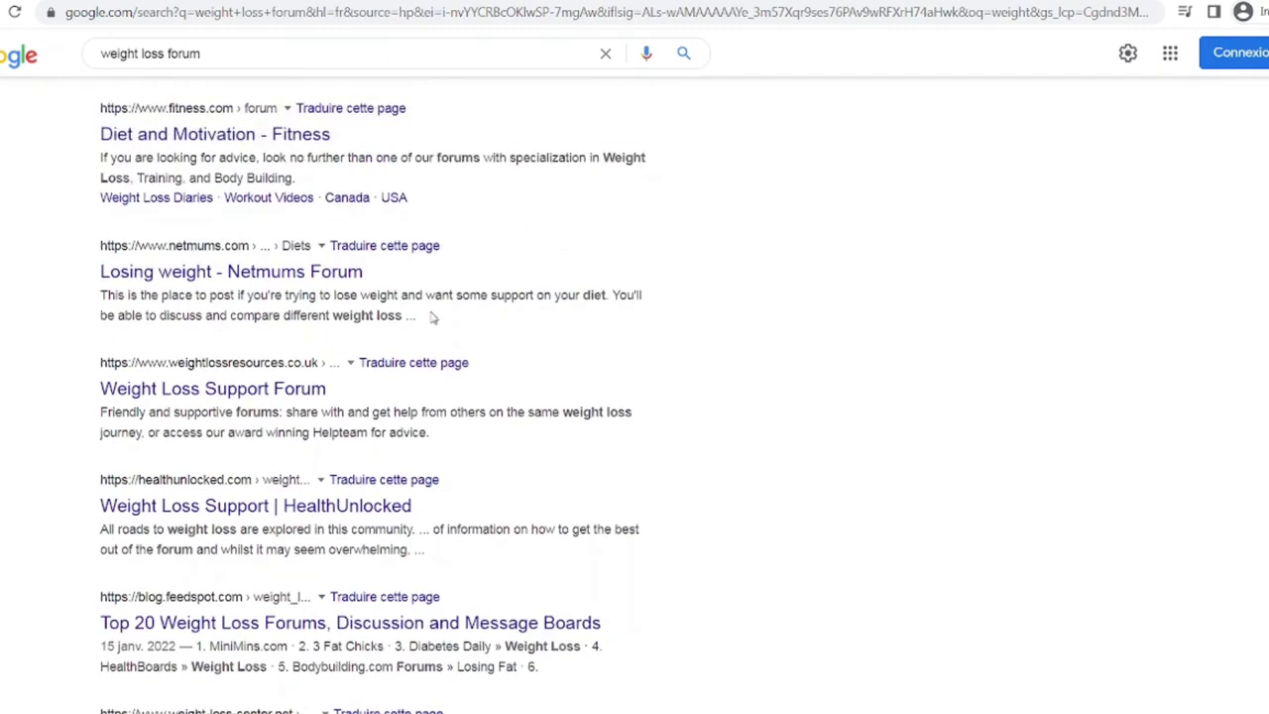
scroll(433, 317, up, 1)
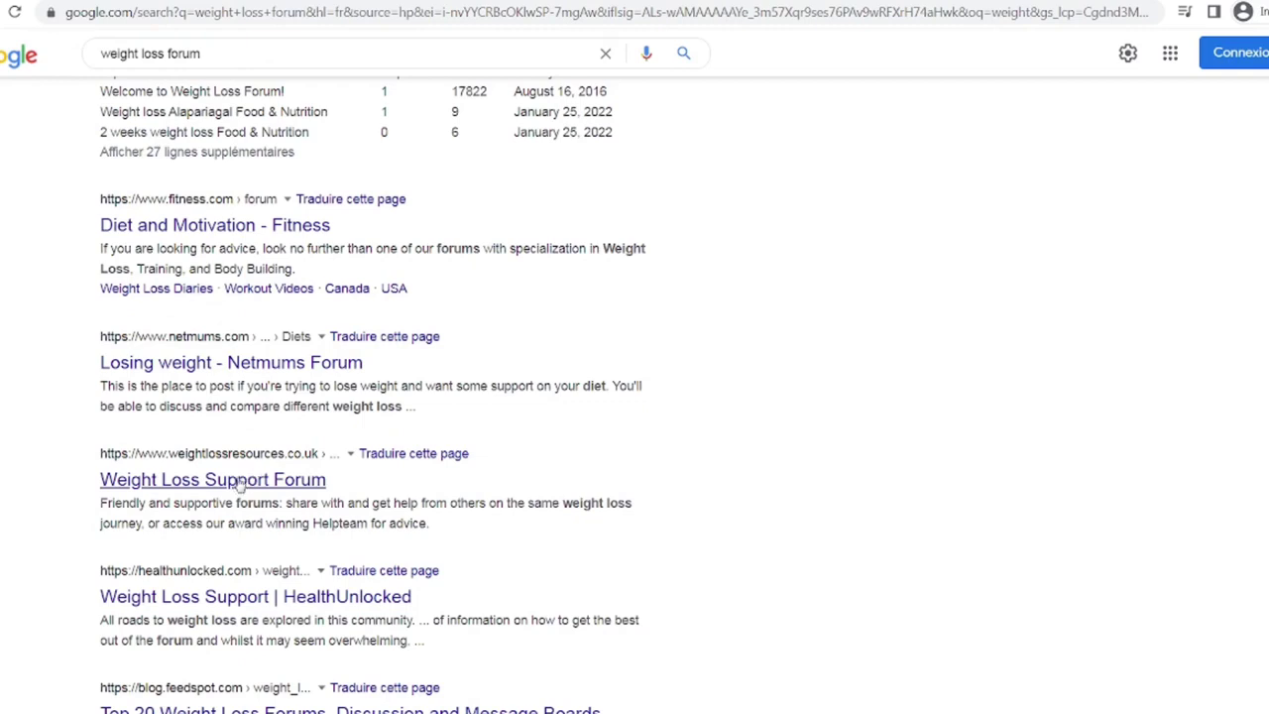
Open the Weight Loss Forum site at weightlossforum.com and look through its latest topics
scroll(238, 483, up, 2)
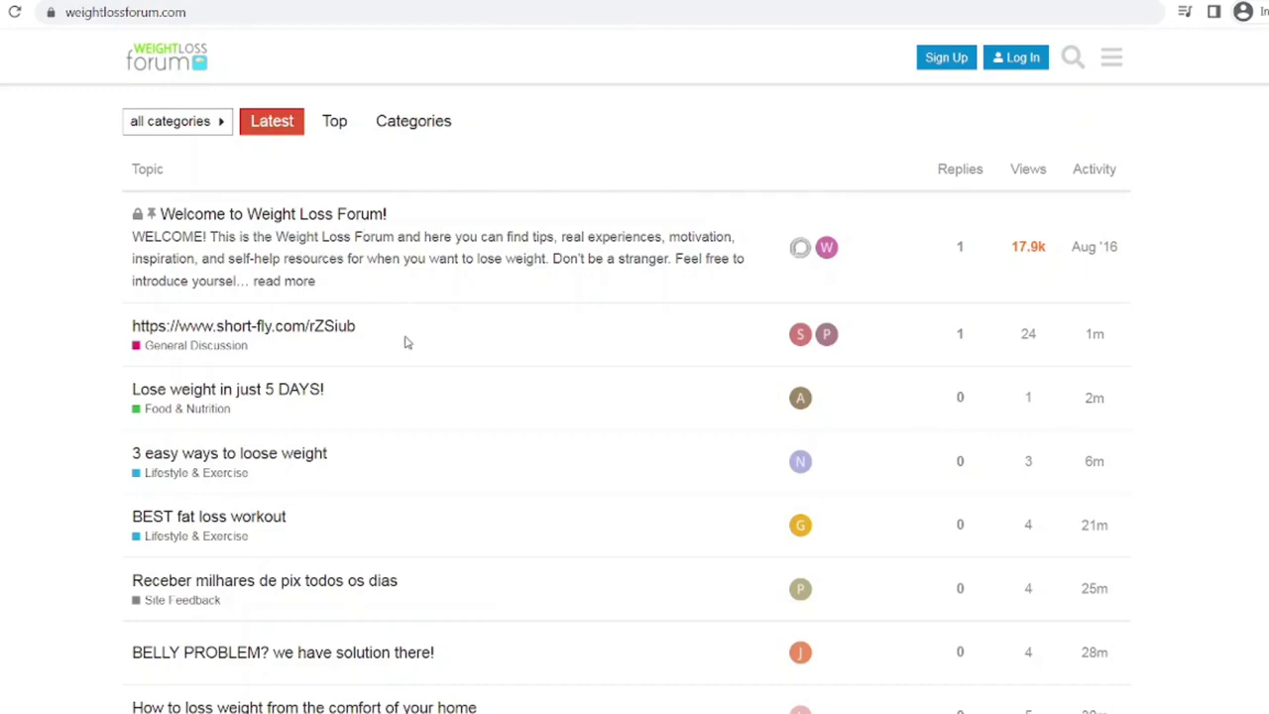
scroll(403, 338, down, 1)
scroll(406, 342, down, 1)
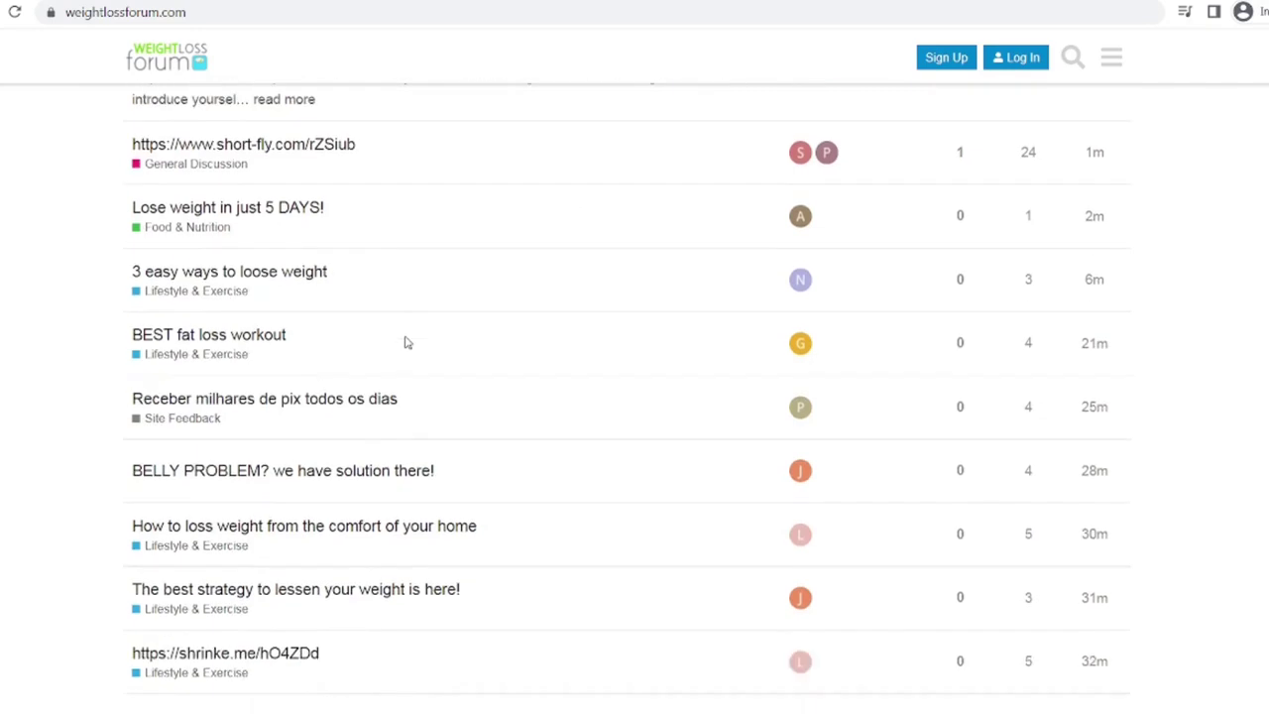
scroll(405, 341, up, 2)
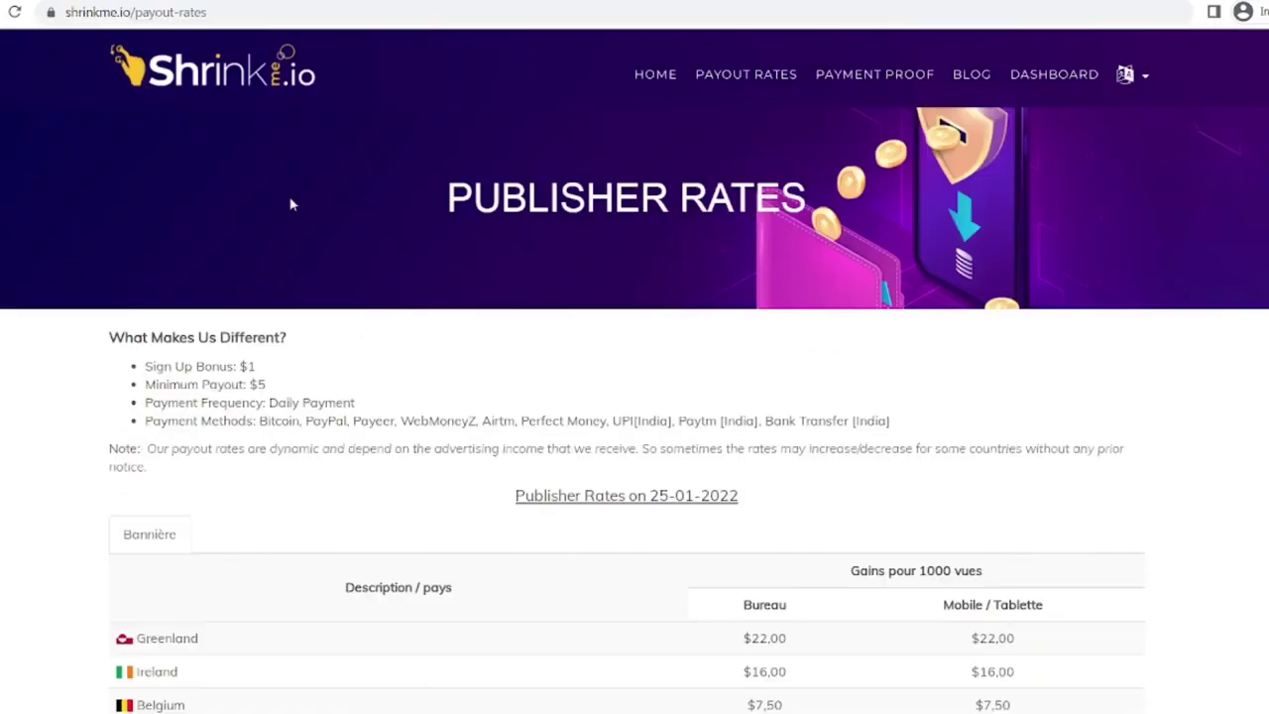
Examine the ShrinkMe.io publisher rates page, comparing the desktop and mobile earnings per 1000 views for each country
scroll(288, 204, down, 1)
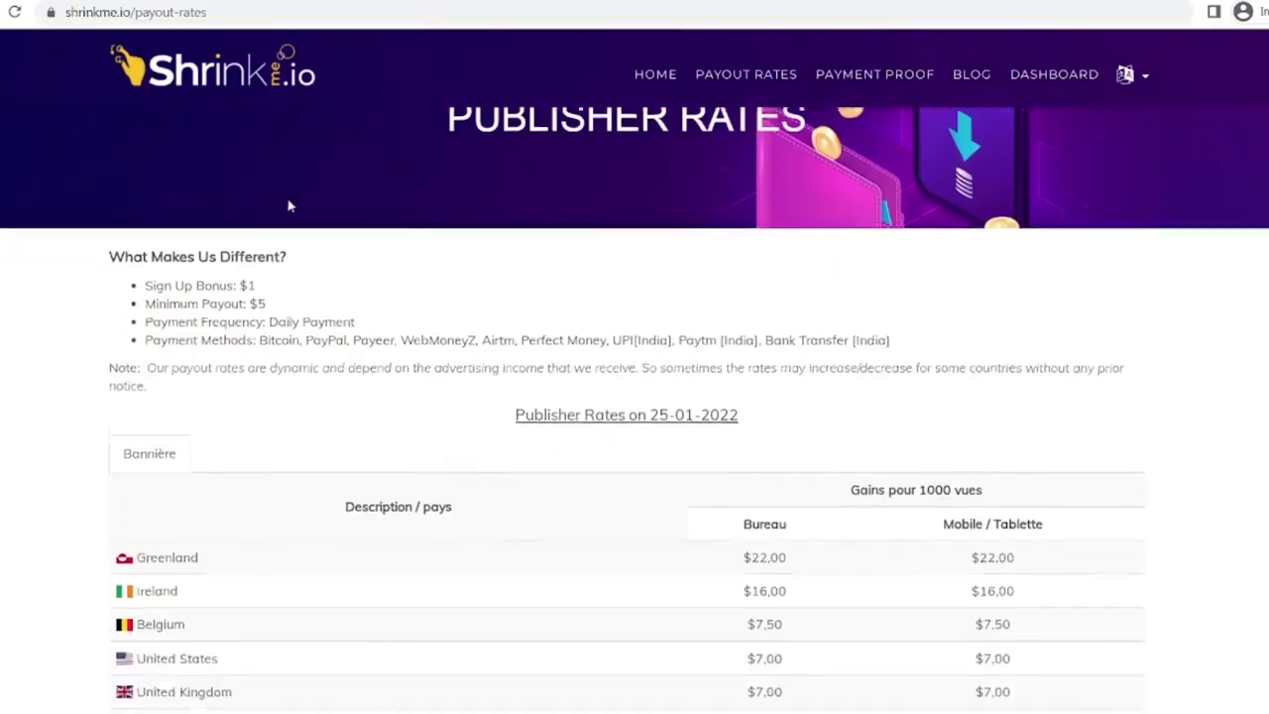
scroll(107, 420, down, 1)
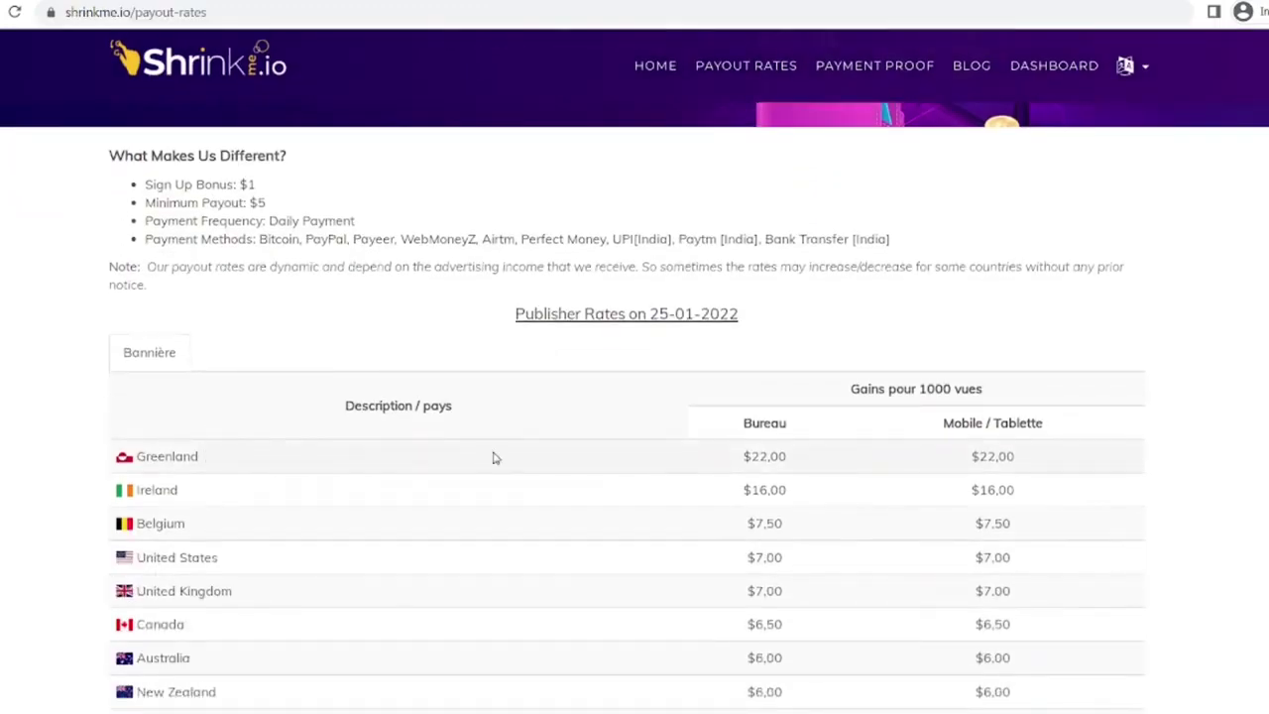
scroll(555, 330, down, 3)
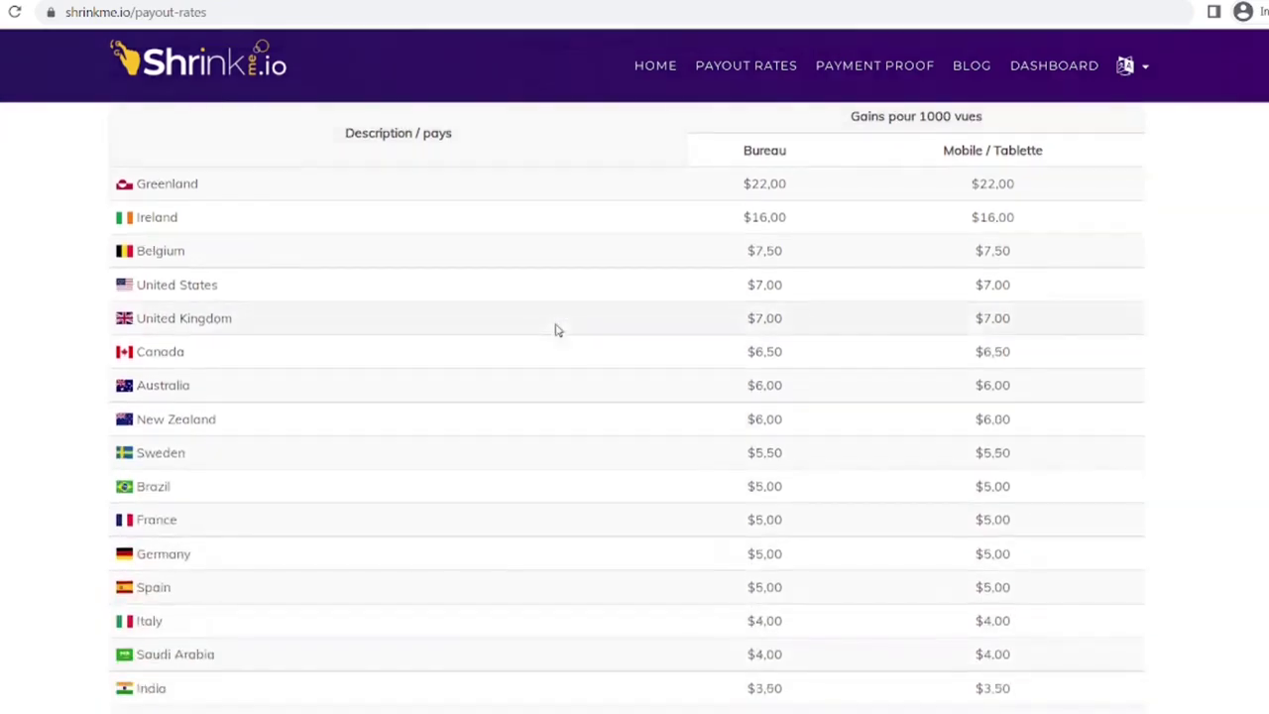
scroll(556, 330, down, 2)
scroll(555, 330, down, 1)
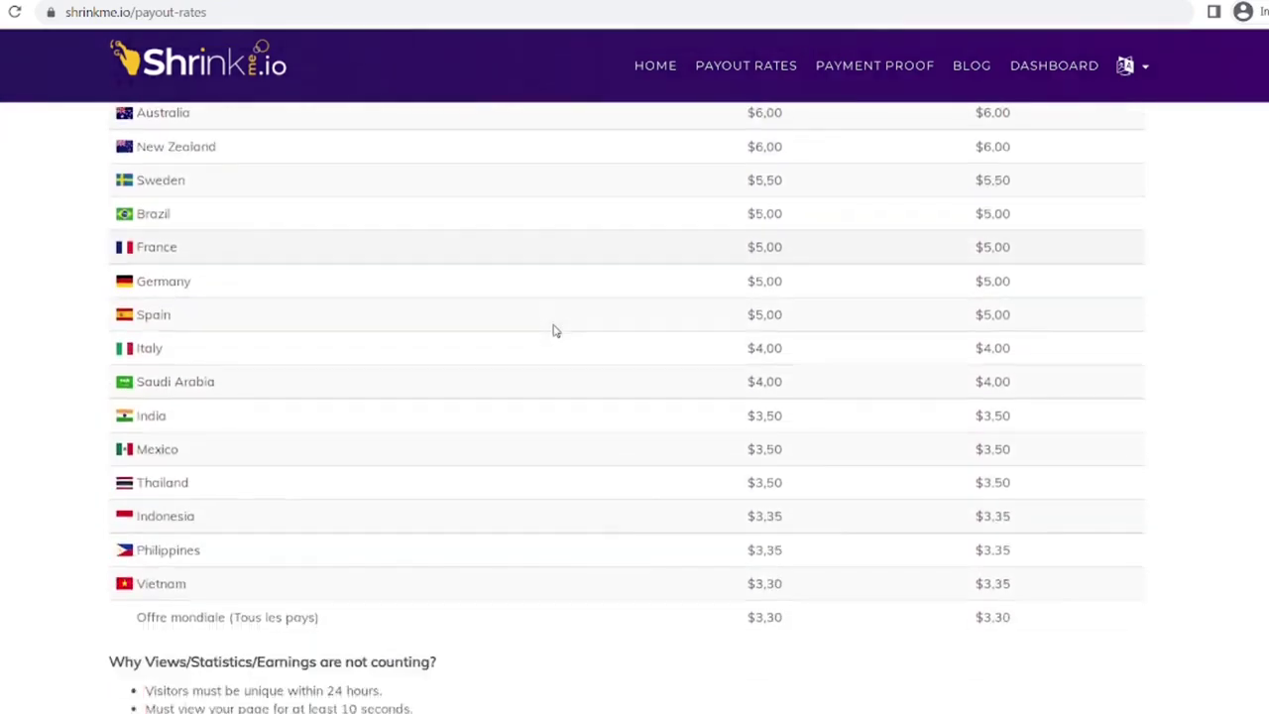
scroll(552, 330, up, 1)
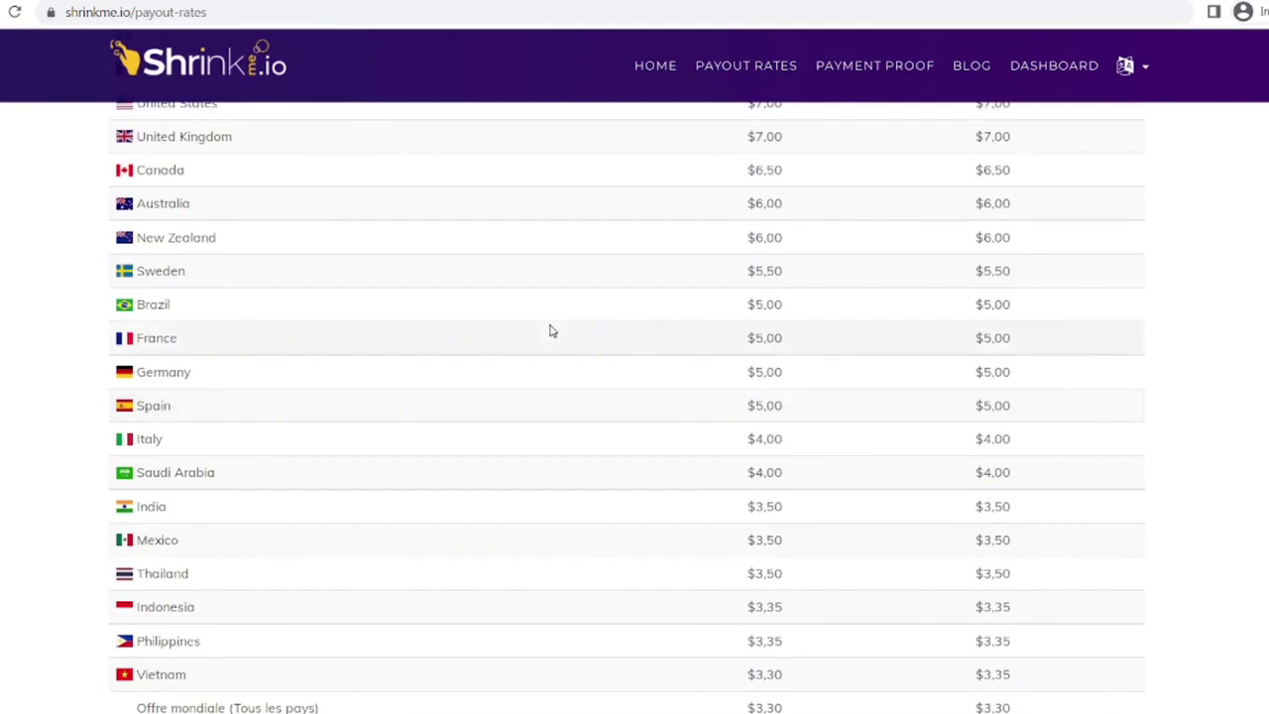
scroll(552, 330, up, 1)
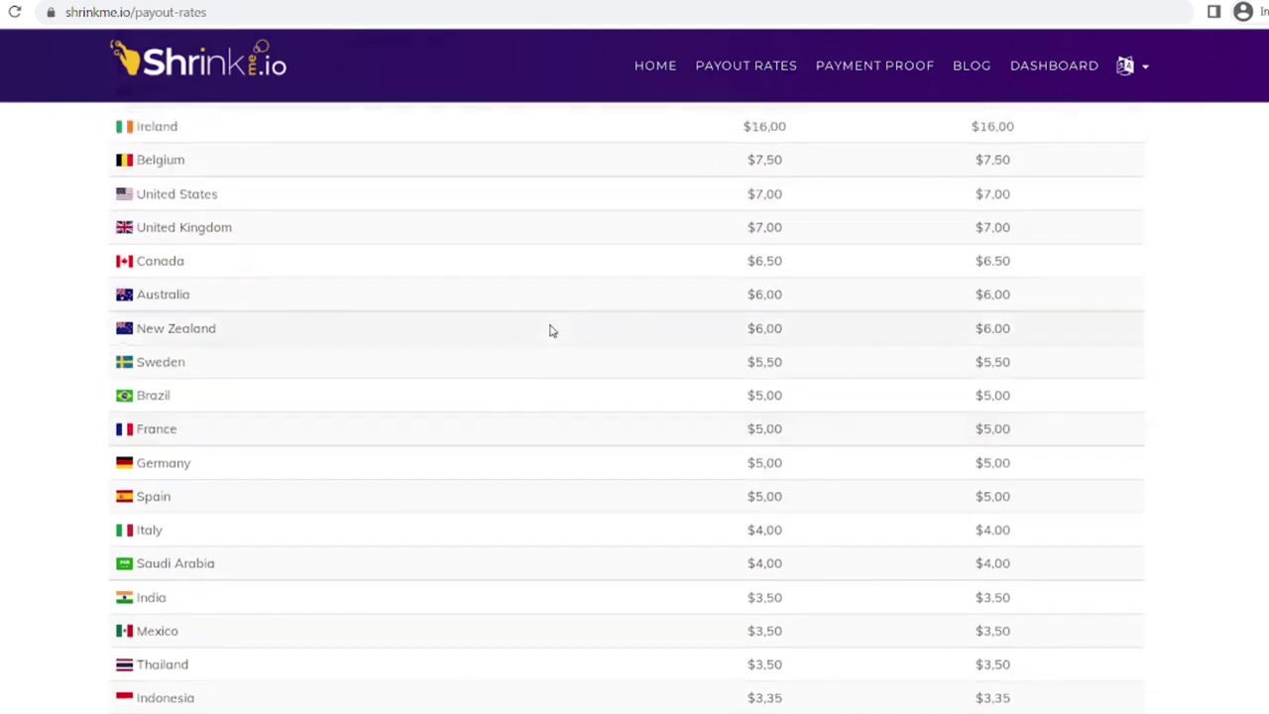
scroll(552, 330, up, 1)
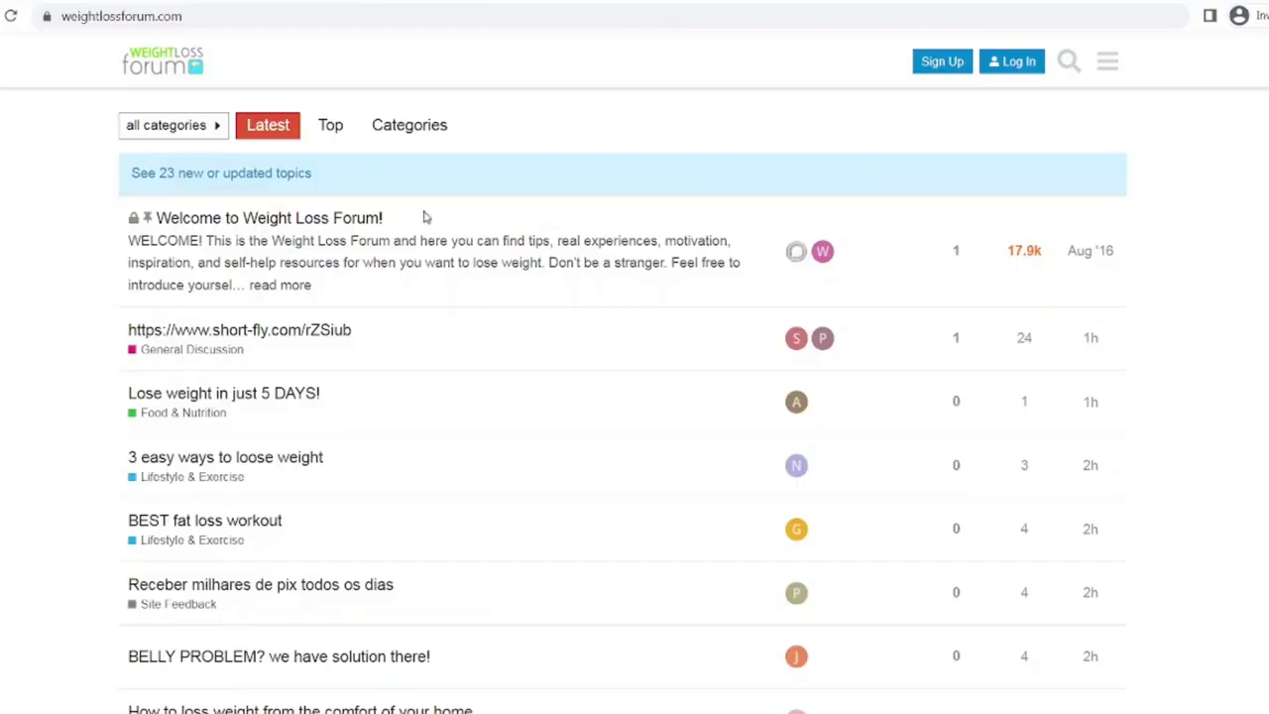
Look through the Weight Loss Forum's latest topics and open the sign-up form to review its required account fields
scroll(425, 317, down, 3)
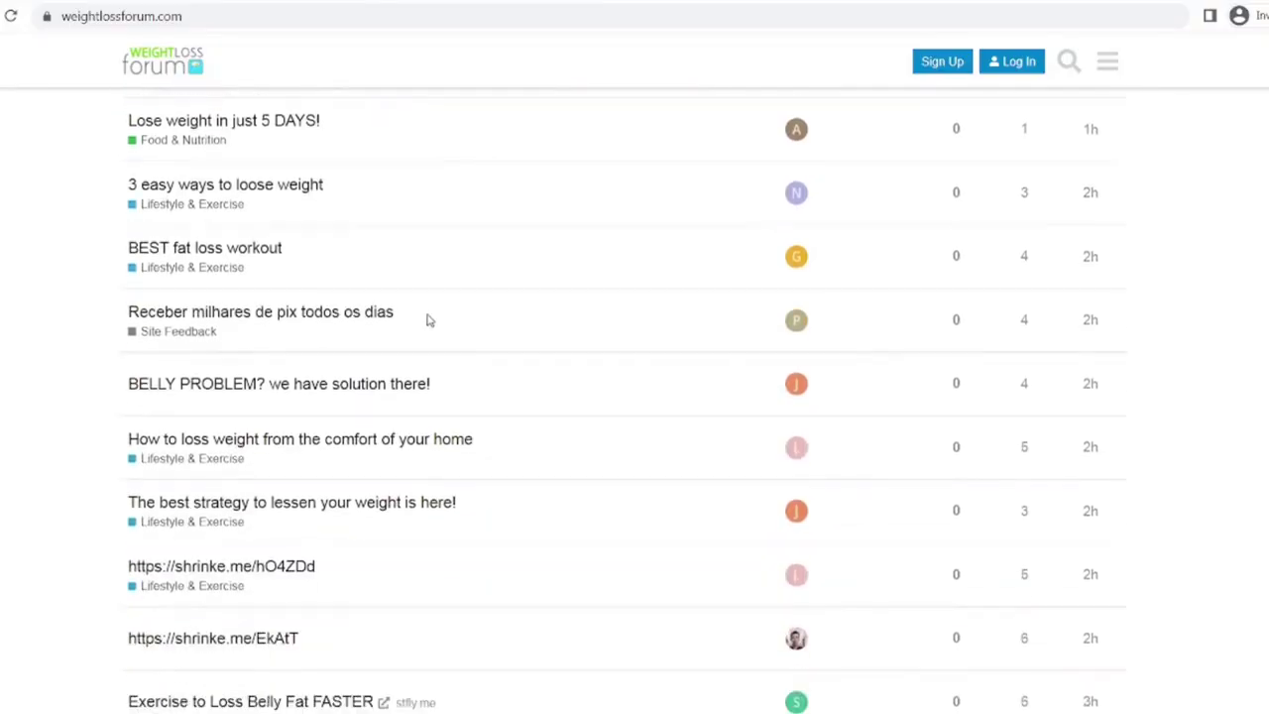
scroll(429, 319, up, 3)
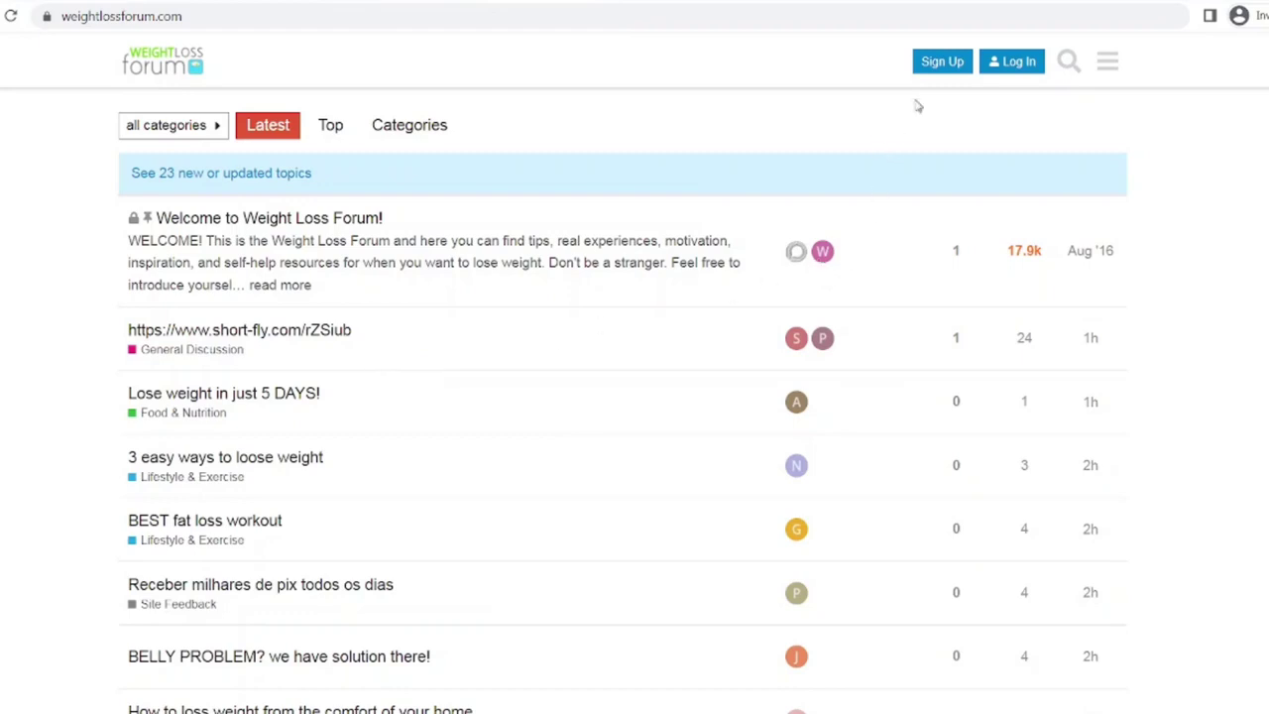
click(930, 71)
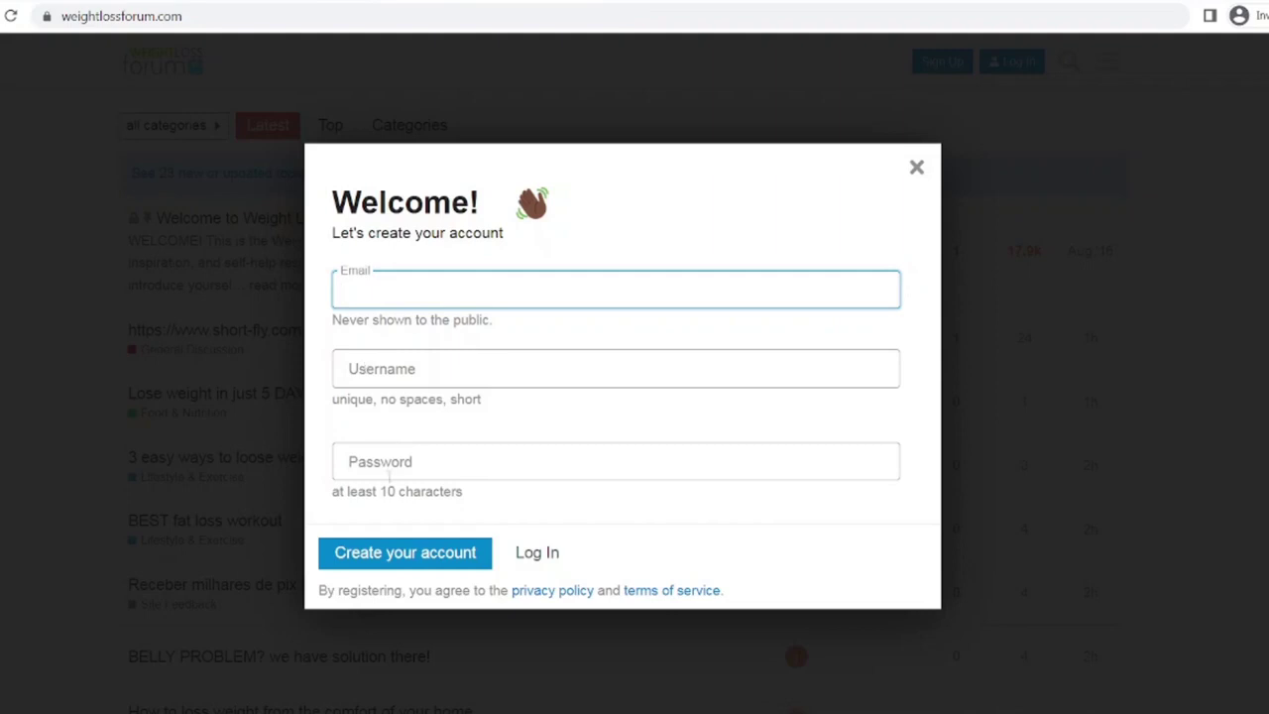
drag(333, 194, 561, 489)
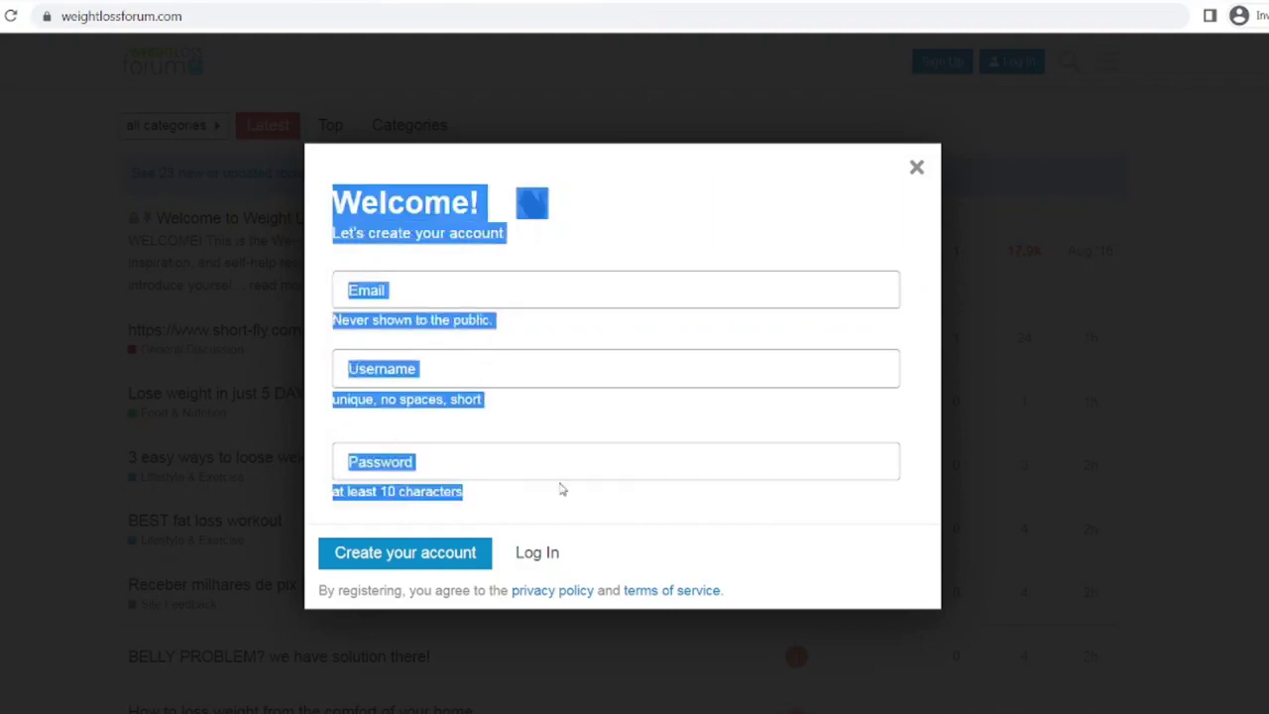
click(704, 181)
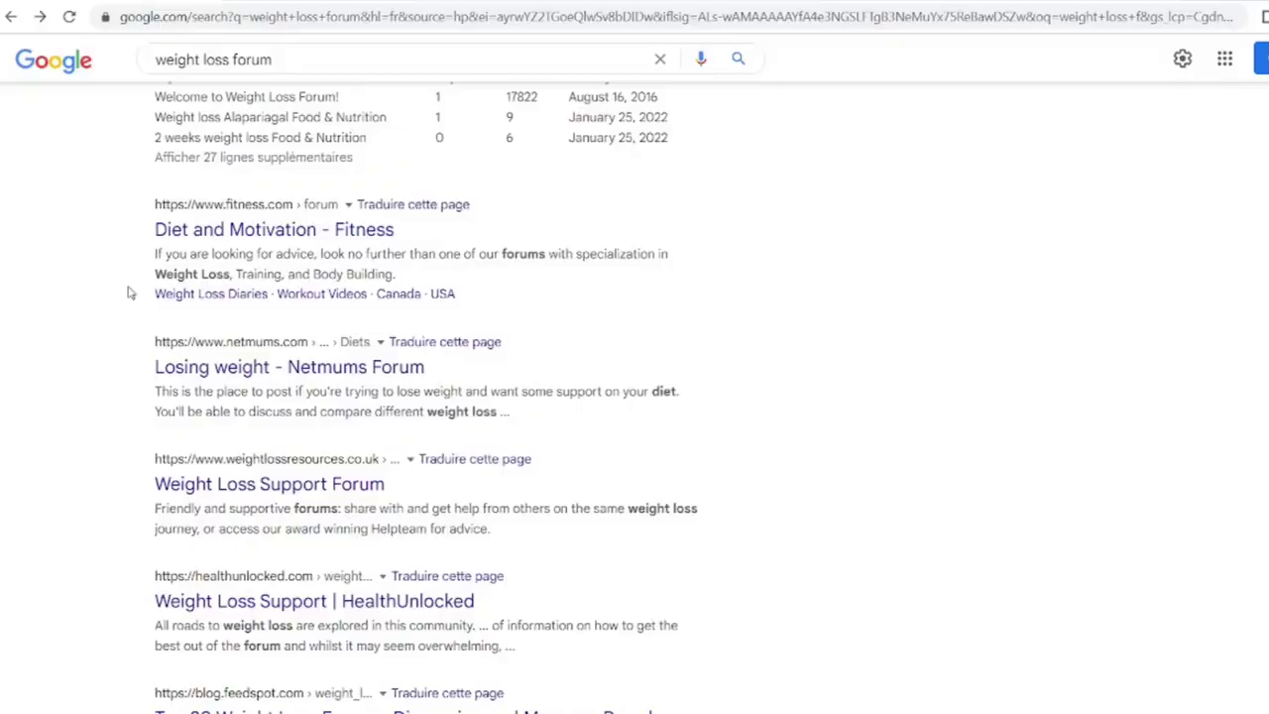
Examine the Google results for "weight loss forum" for further forums where the shortened link could be shared
scroll(128, 292, down, 2)
scroll(128, 293, down, 2)
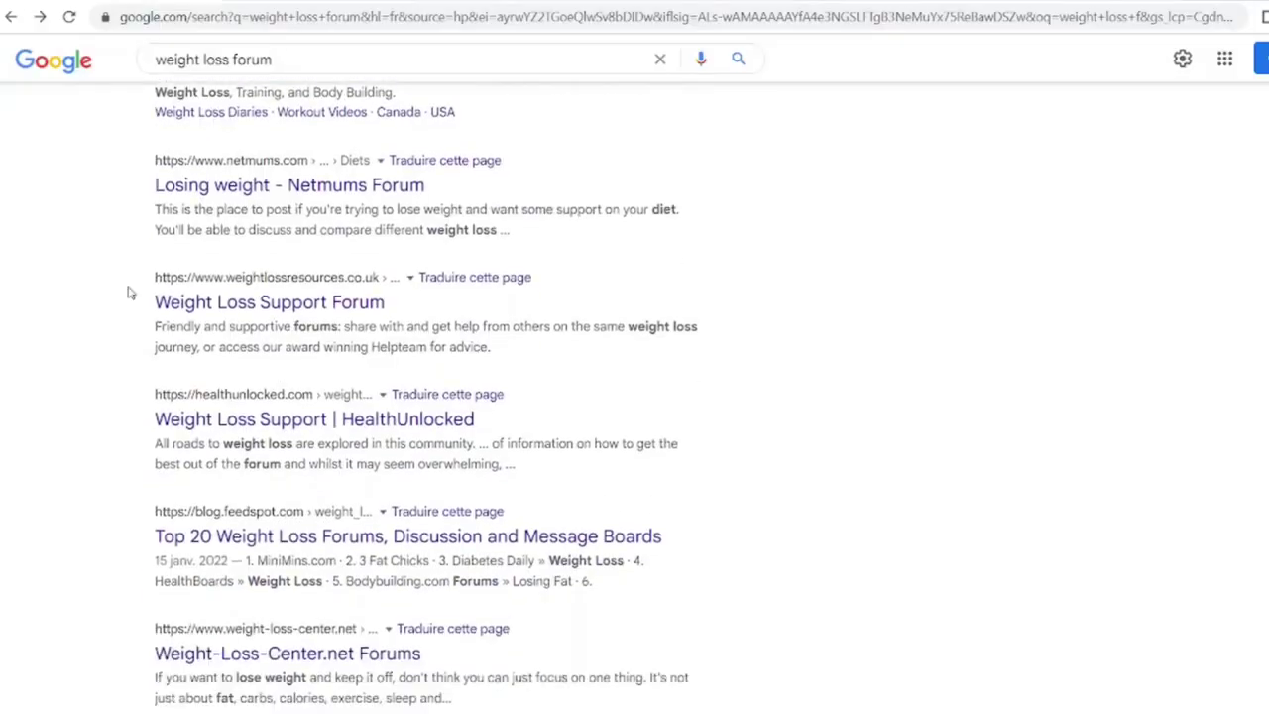
scroll(128, 293, up, 2)
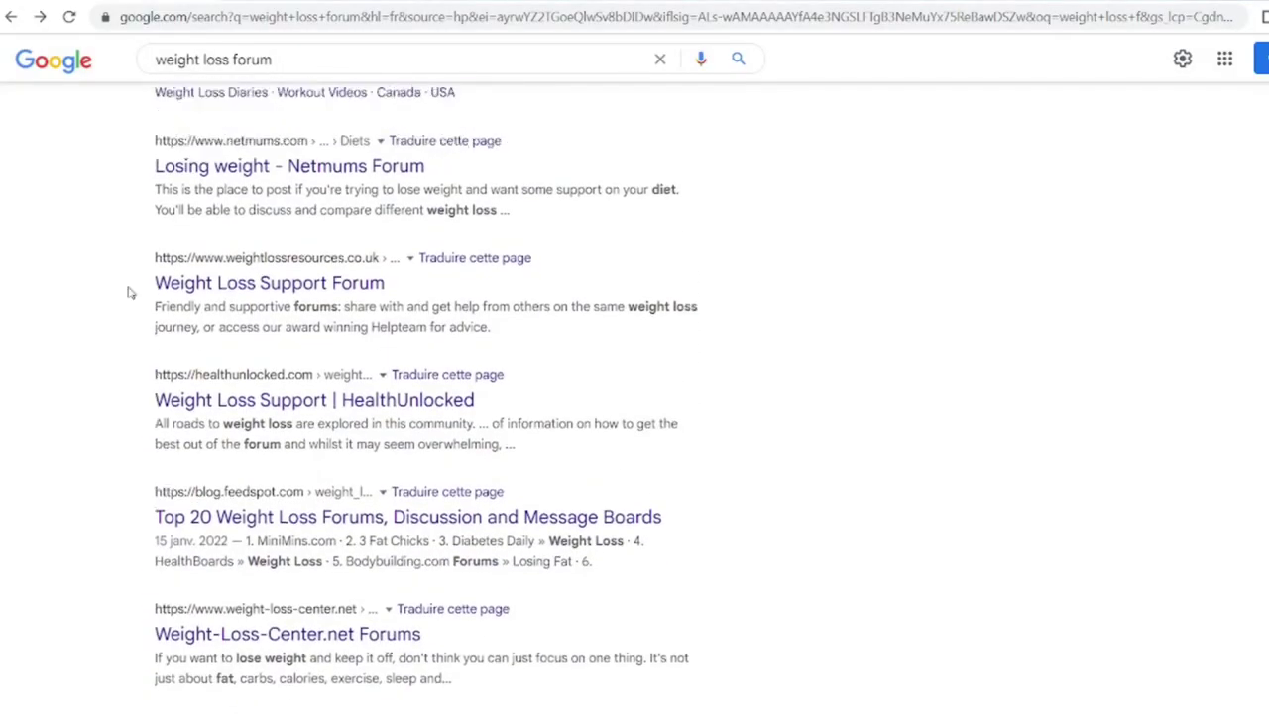
scroll(128, 292, up, 3)
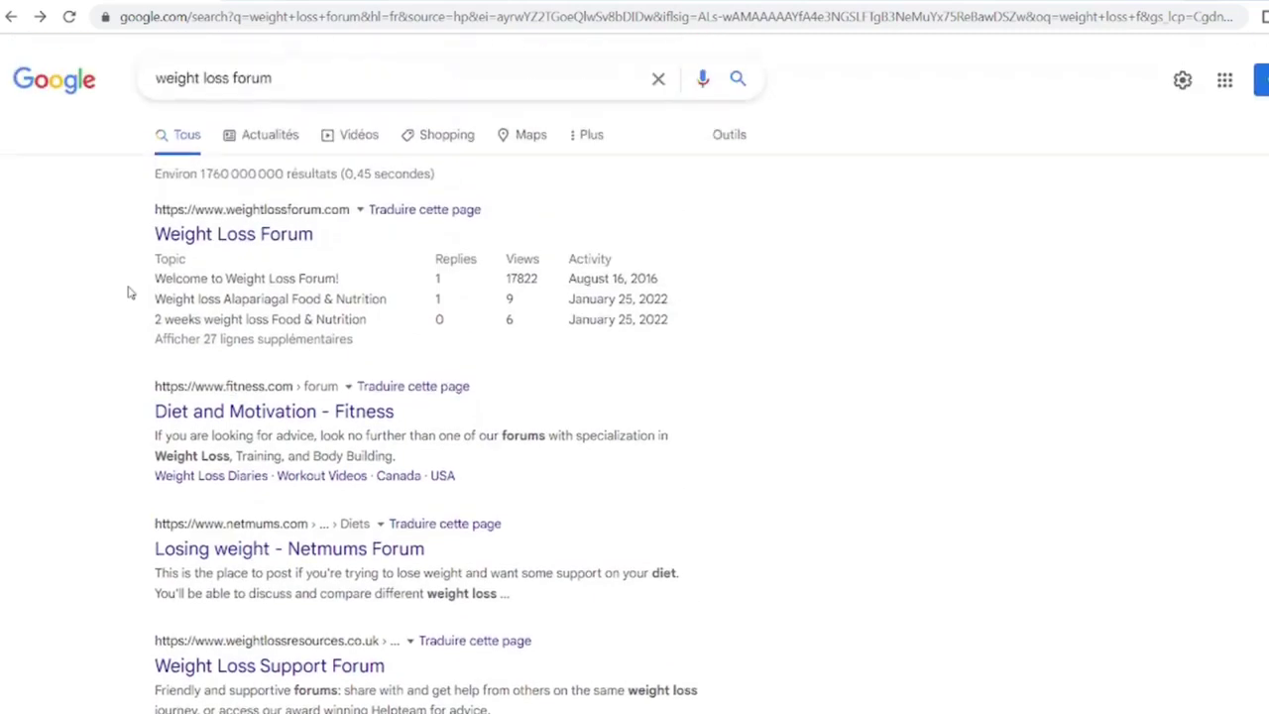
scroll(128, 293, down, 1)
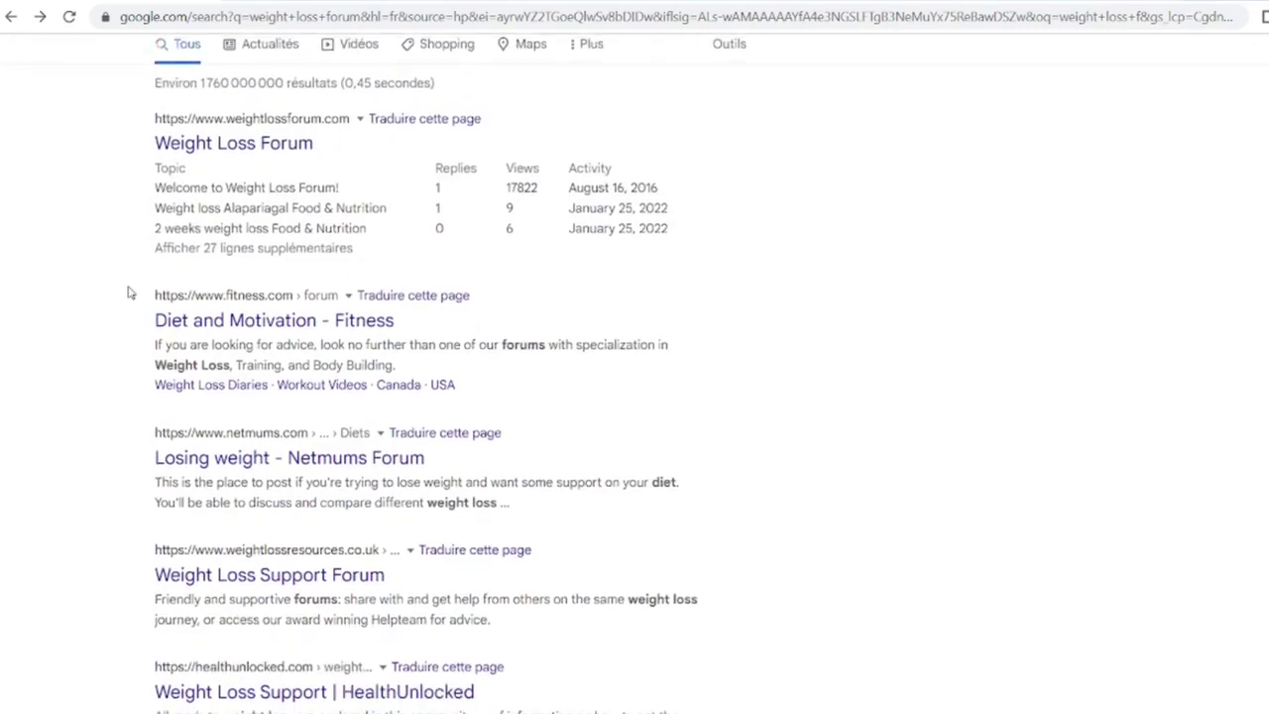
scroll(128, 293, down, 1)
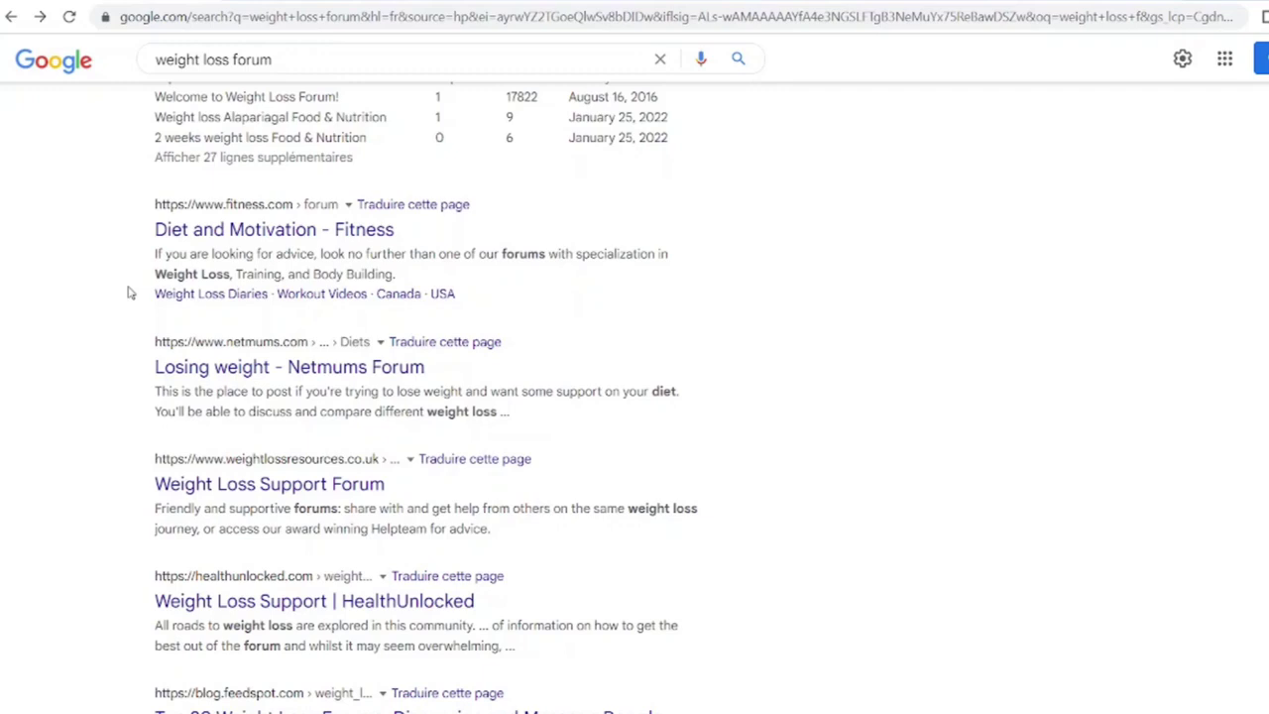
scroll(128, 292, down, 2)
scroll(127, 292, up, 1)
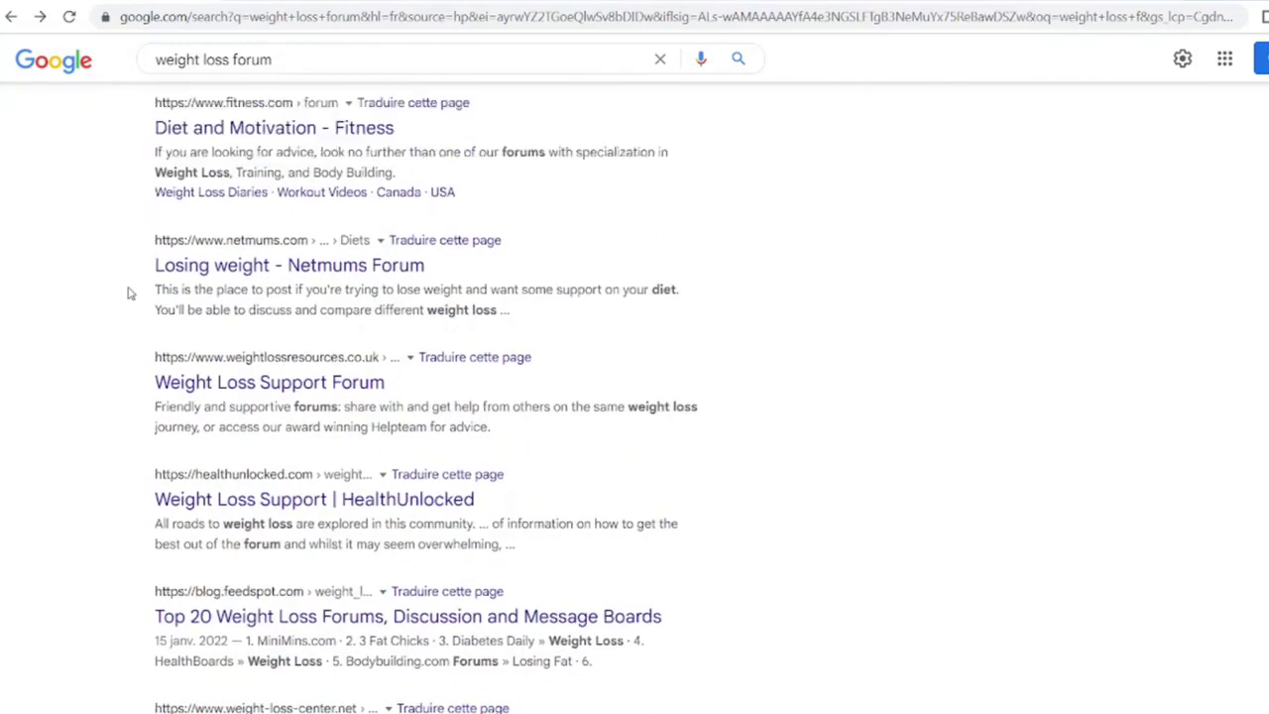
scroll(128, 292, up, 1)
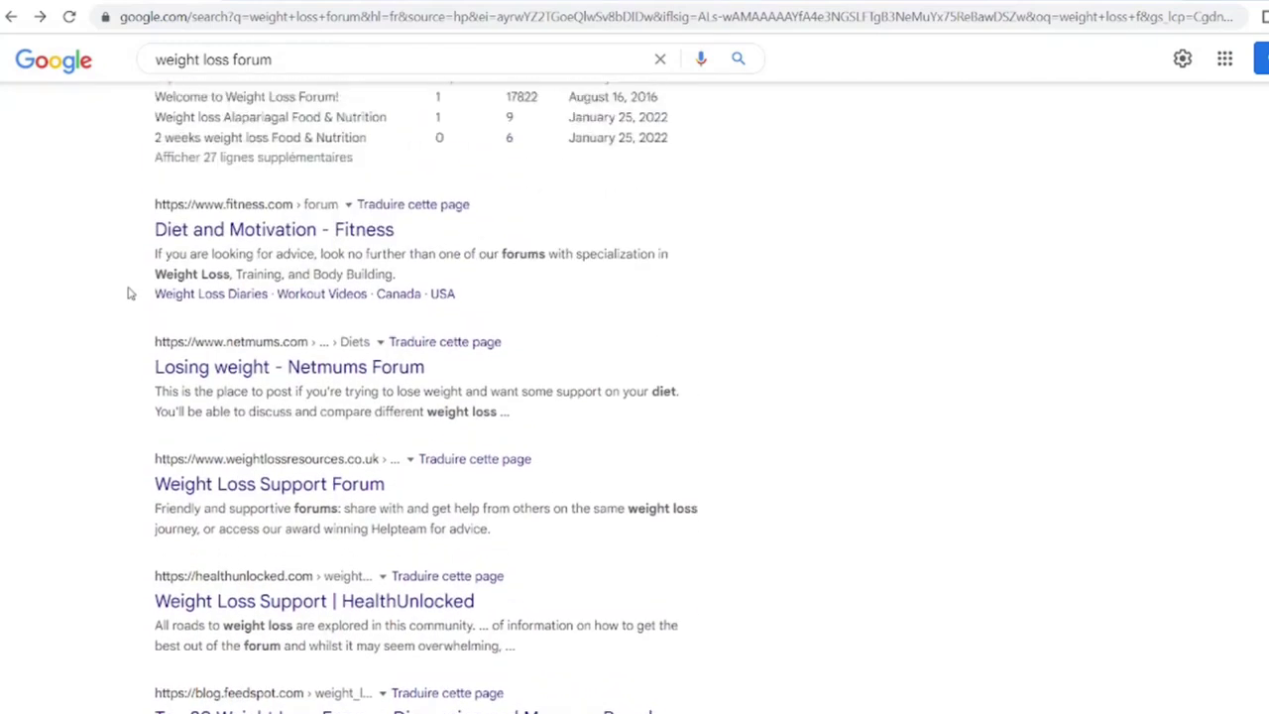
mouse_move(133, 208)
mouse_down()
mouse_move(386, 491)
mouse_move(549, 555)
mouse_move(535, 601)
mouse_up()
click(873, 368)
scroll(873, 368, up, 2)
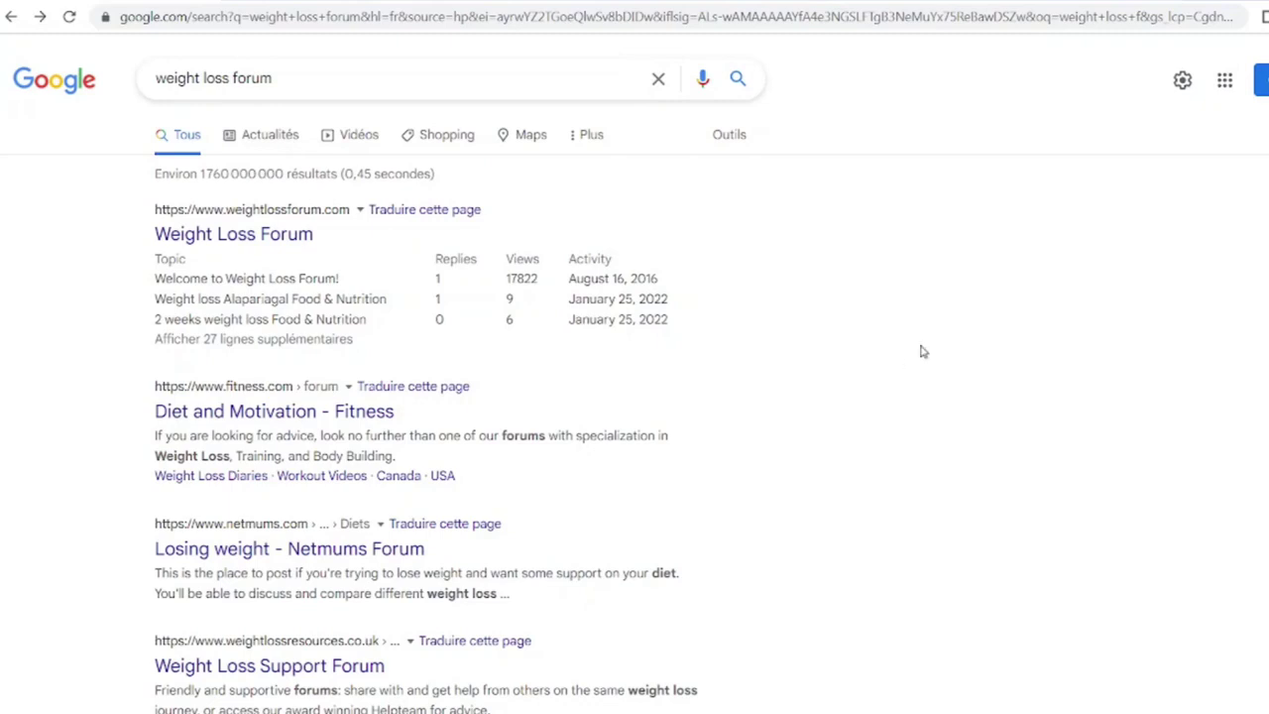
Open Google's advanced search (Recherche avancée) for the "weight loss forum" query
click(1183, 81)
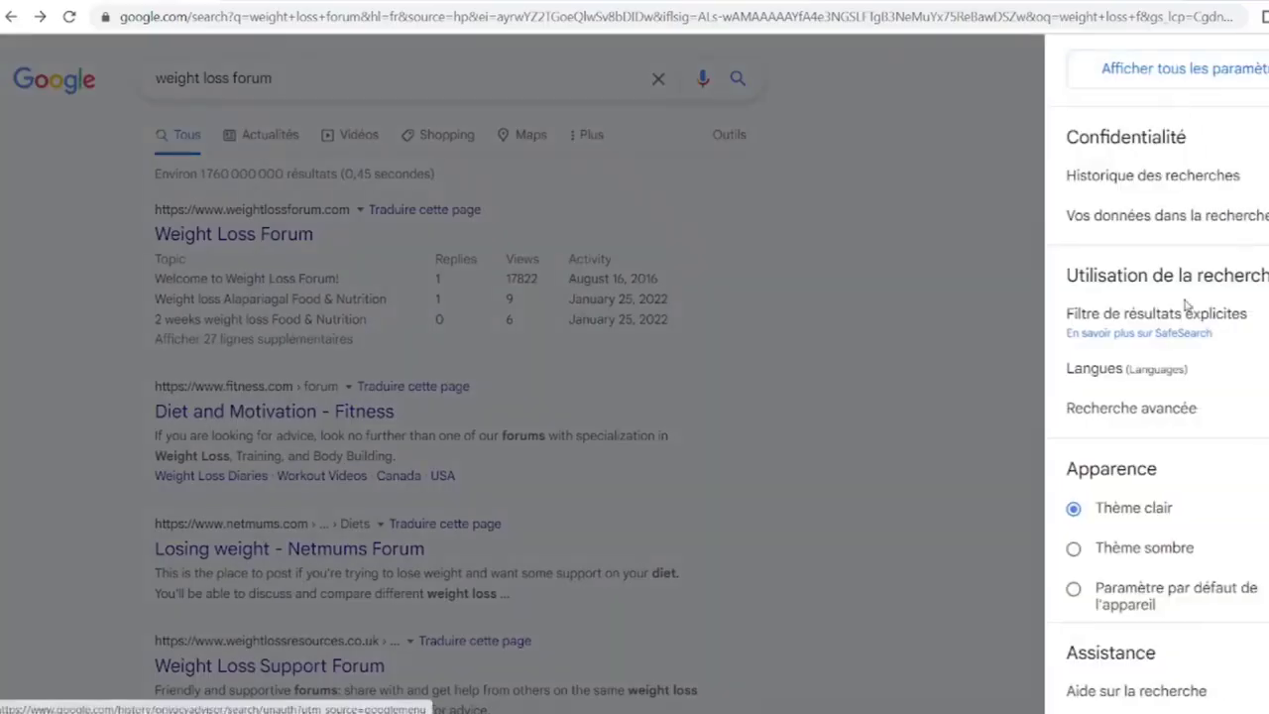
click(1146, 414)
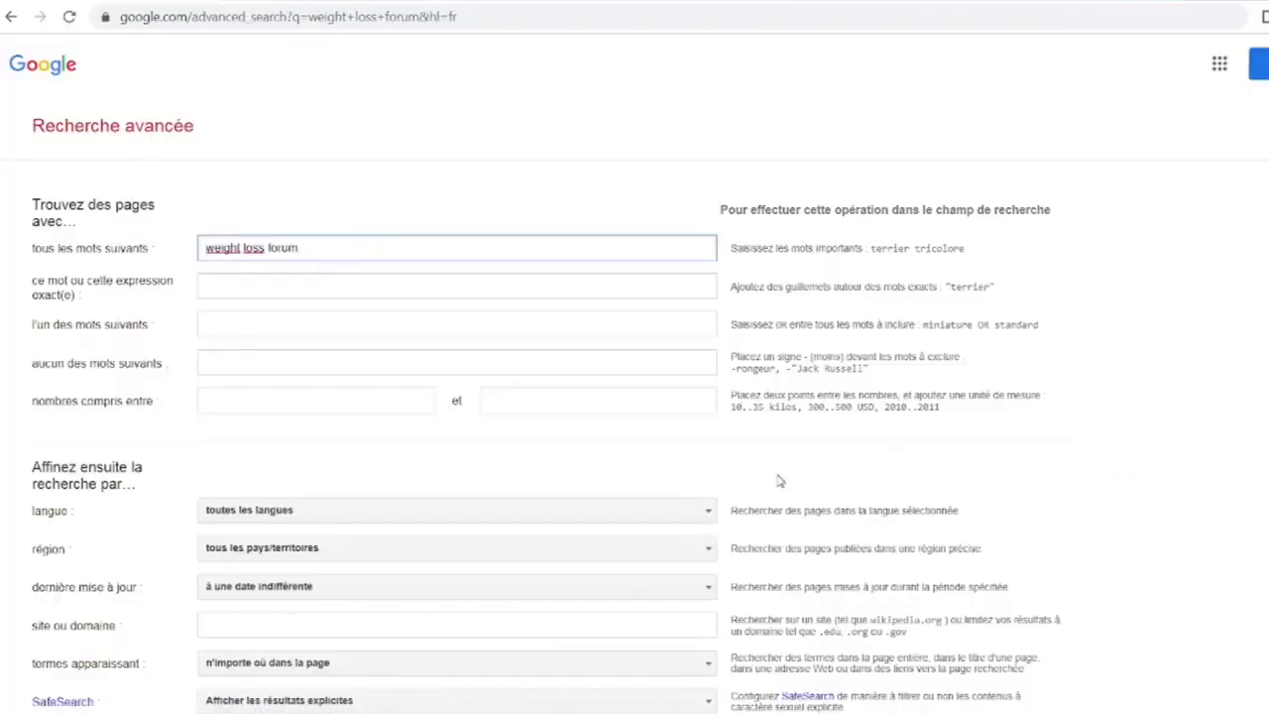
scroll(599, 495, down, 1)
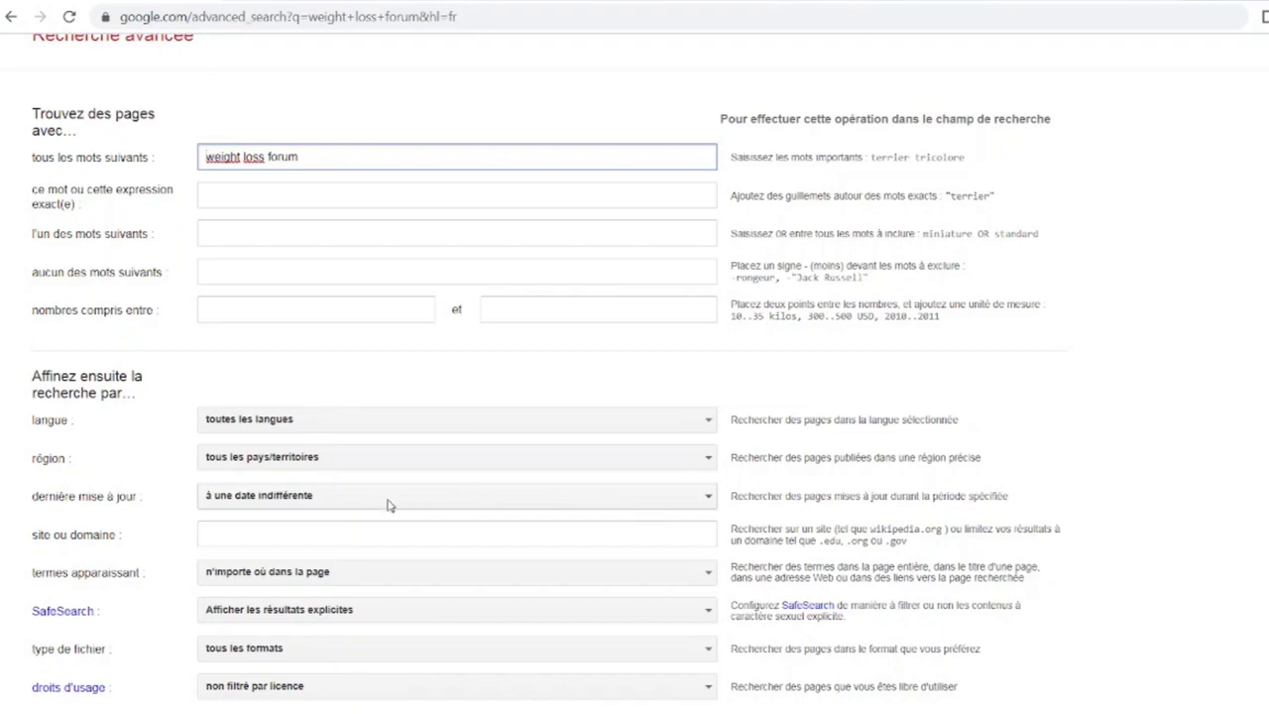
Set the advanced search region to Groenland and run the search for "weight loss forum"
click(334, 462)
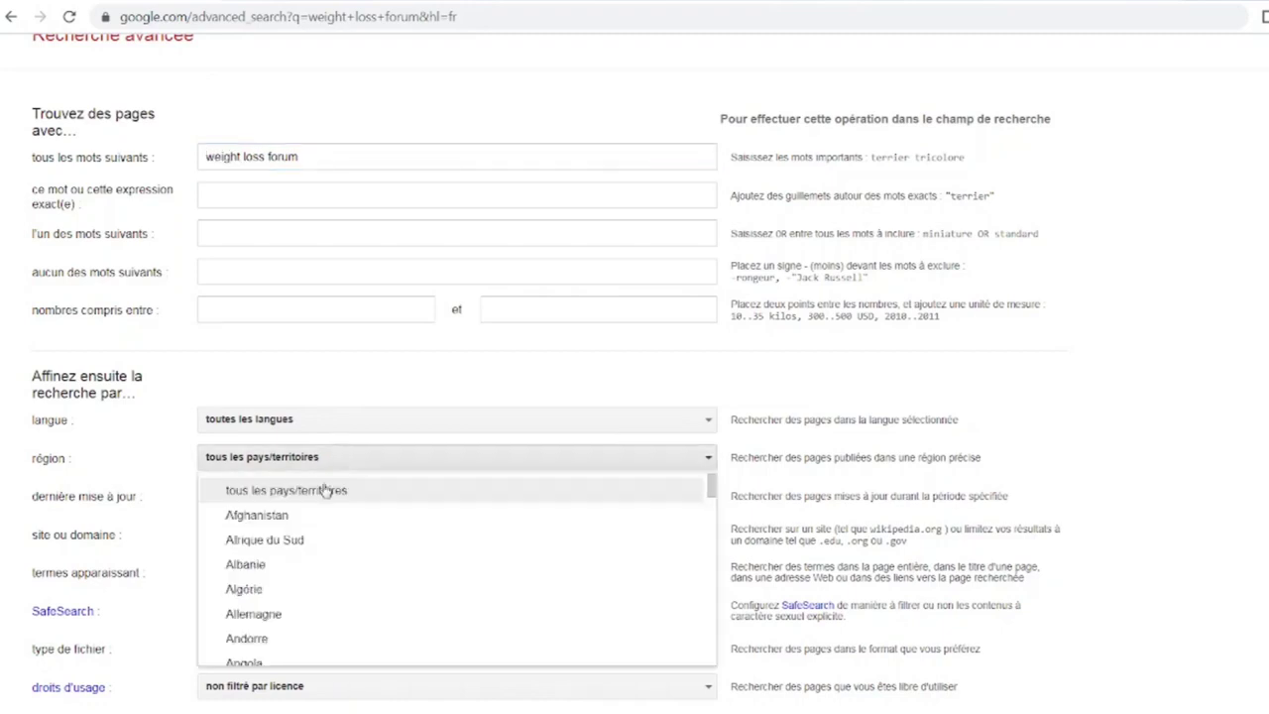
scroll(325, 492, down, 5)
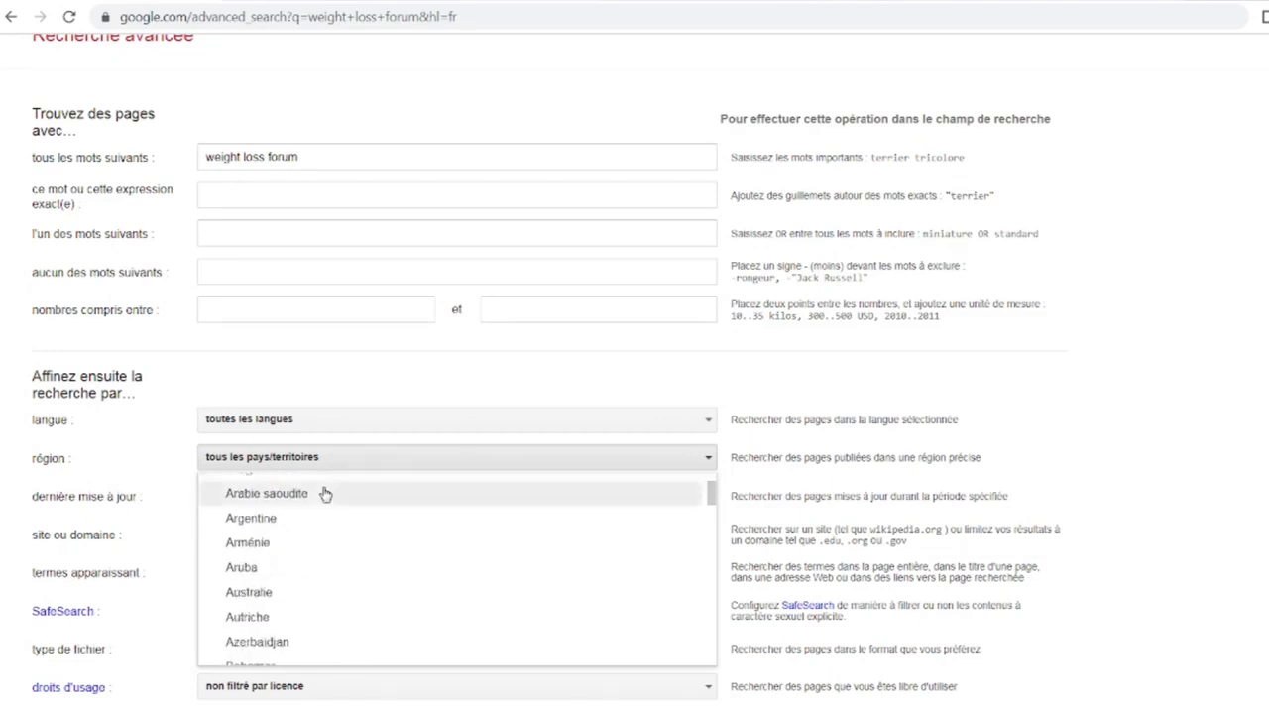
scroll(325, 495, down, 10)
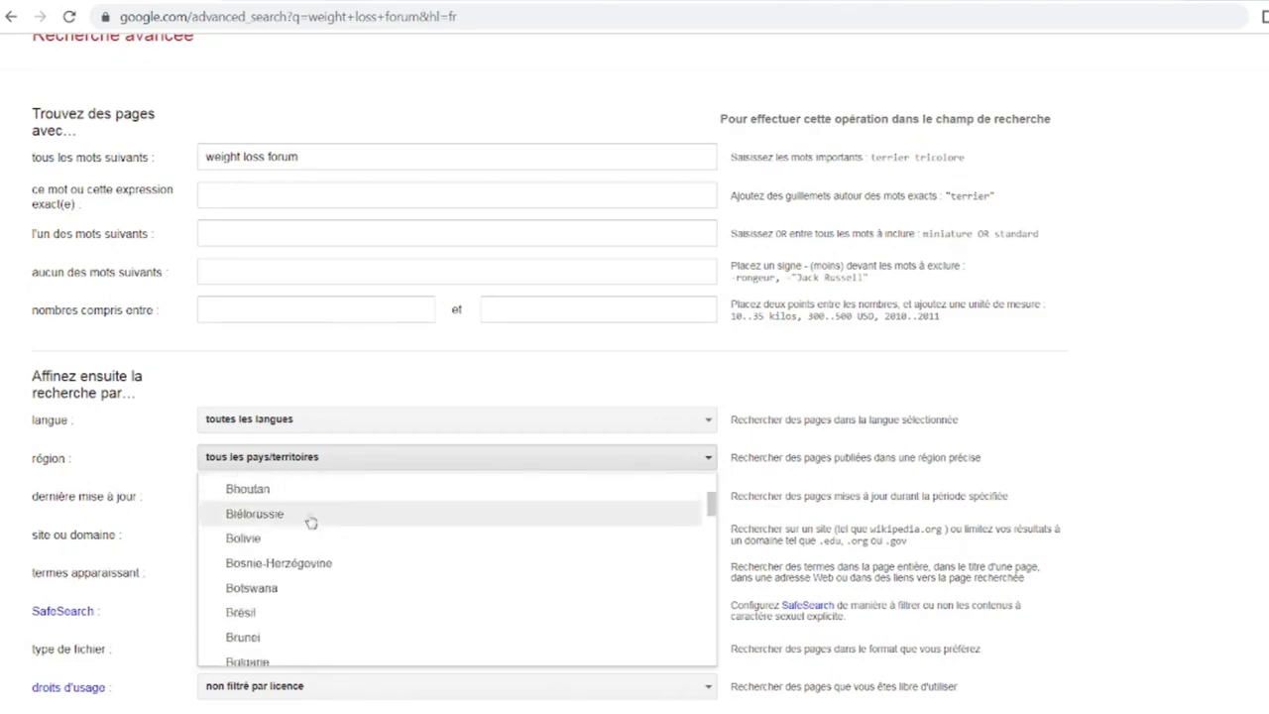
scroll(310, 522, down, 8)
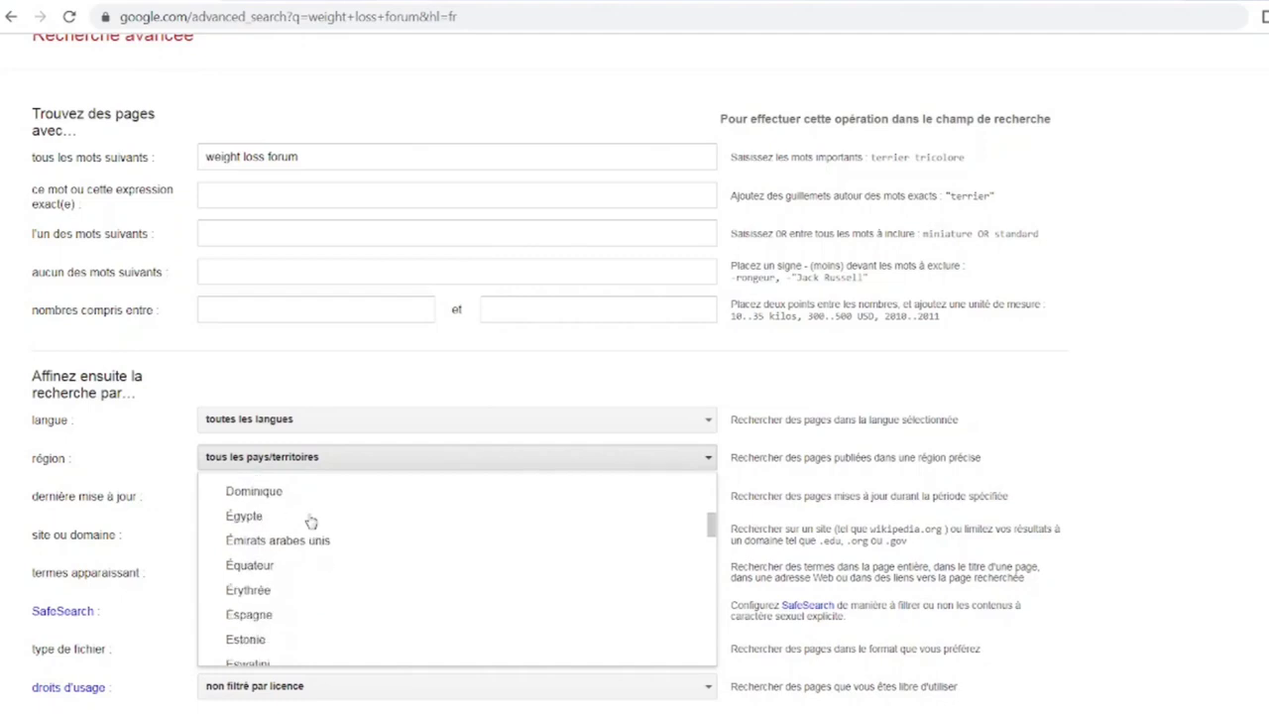
scroll(310, 522, down, 3)
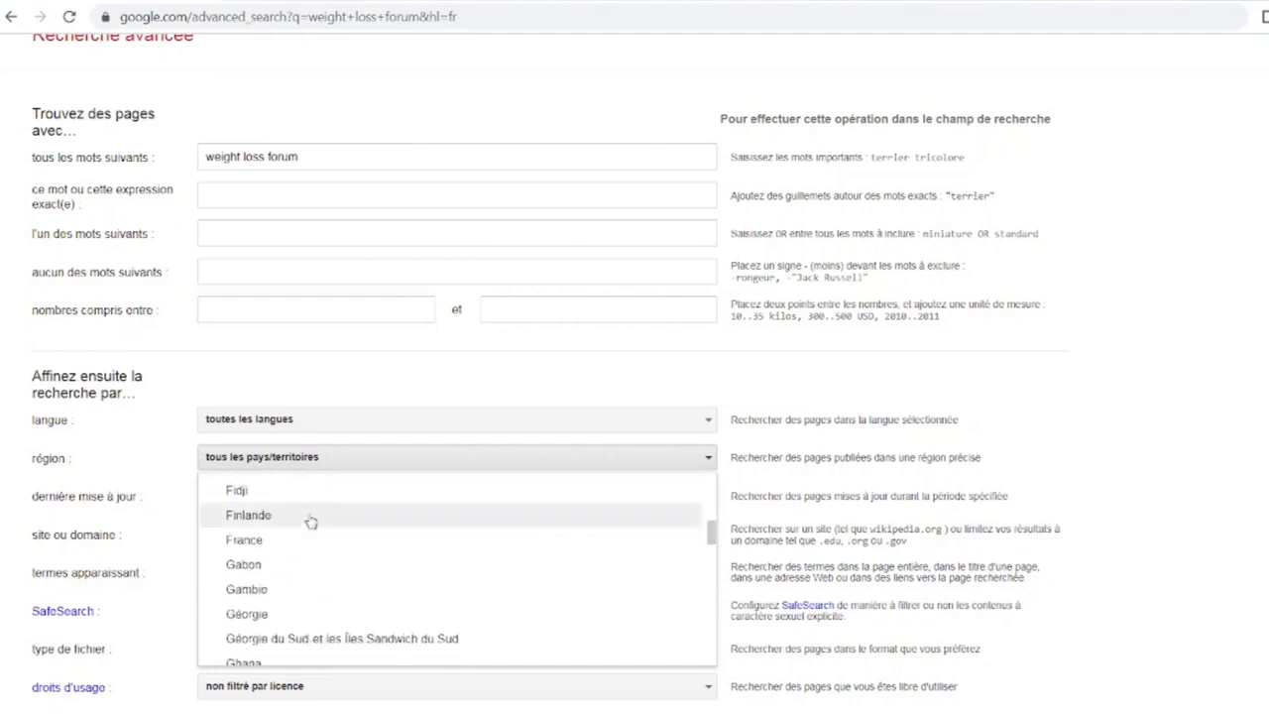
scroll(310, 522, down, 4)
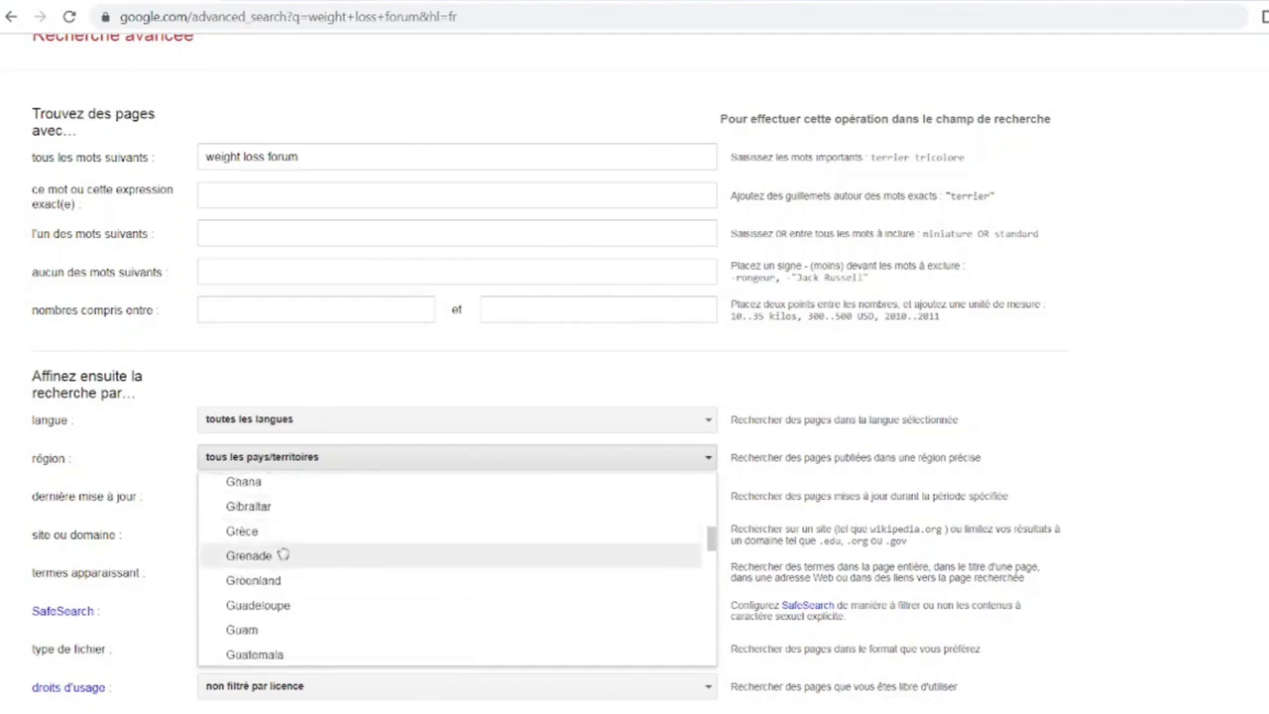
scroll(277, 560, down, 2)
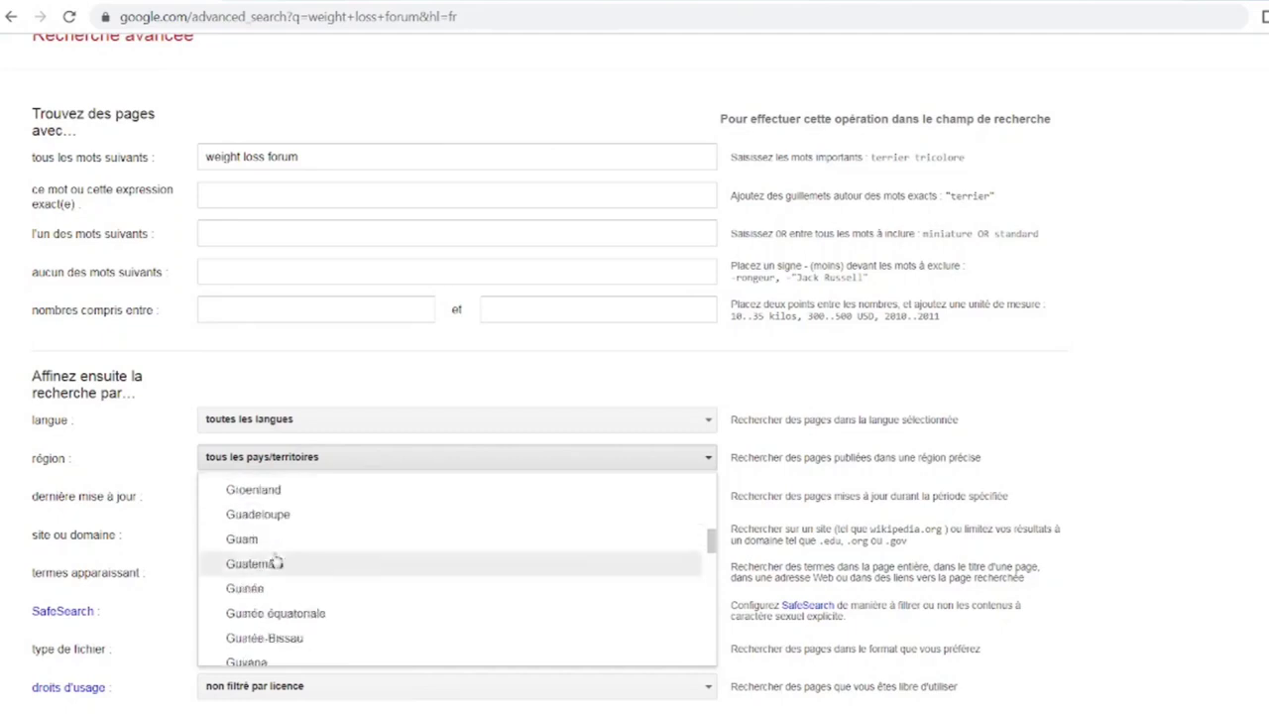
scroll(276, 562, down, 2)
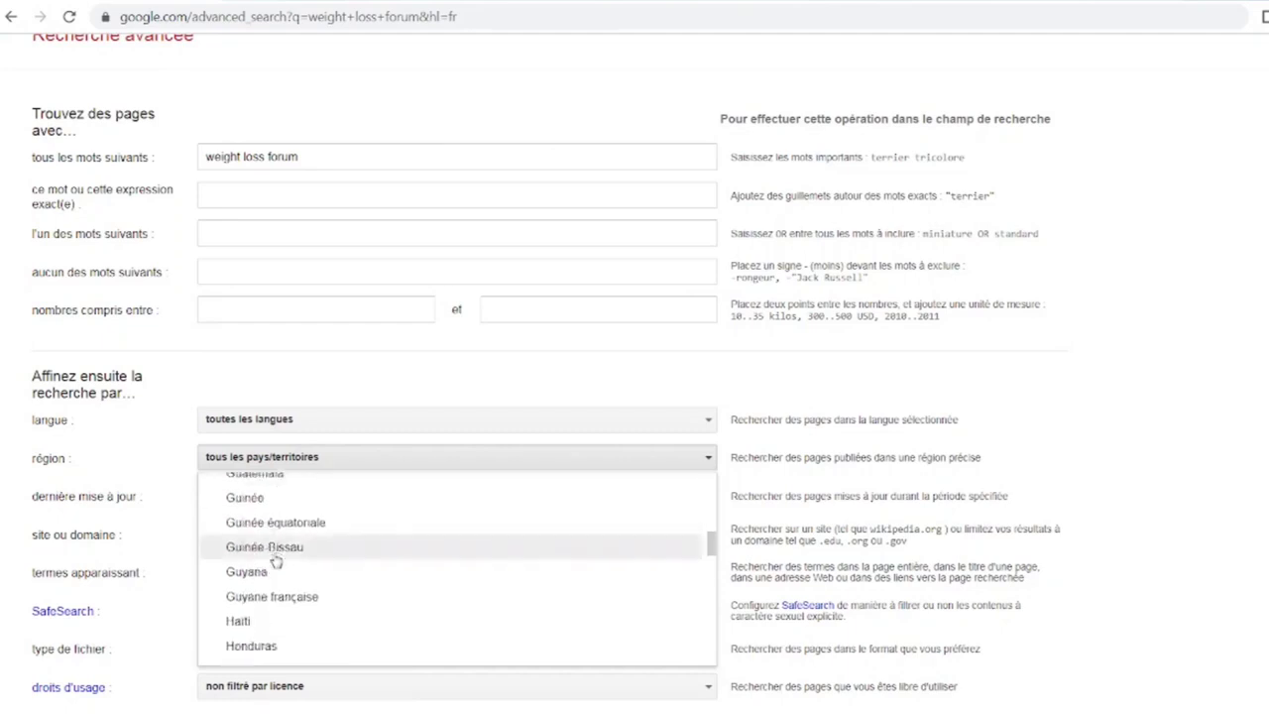
scroll(277, 562, up, 2)
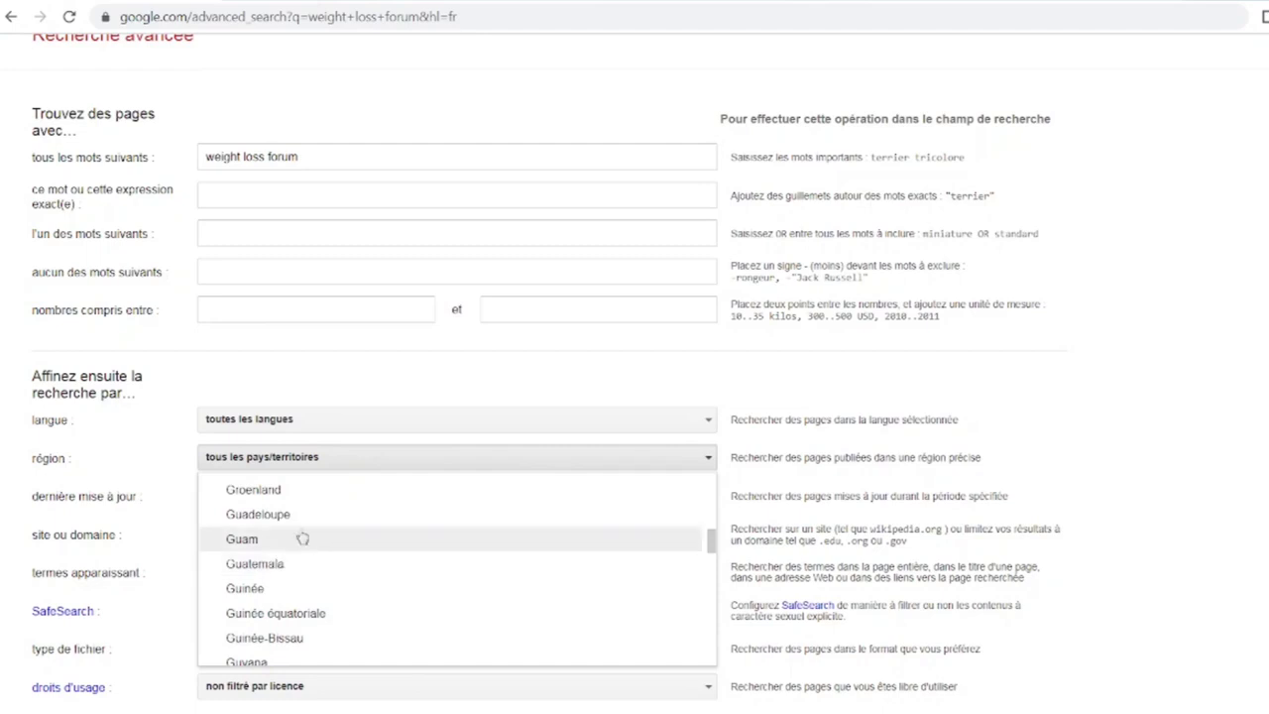
click(279, 496)
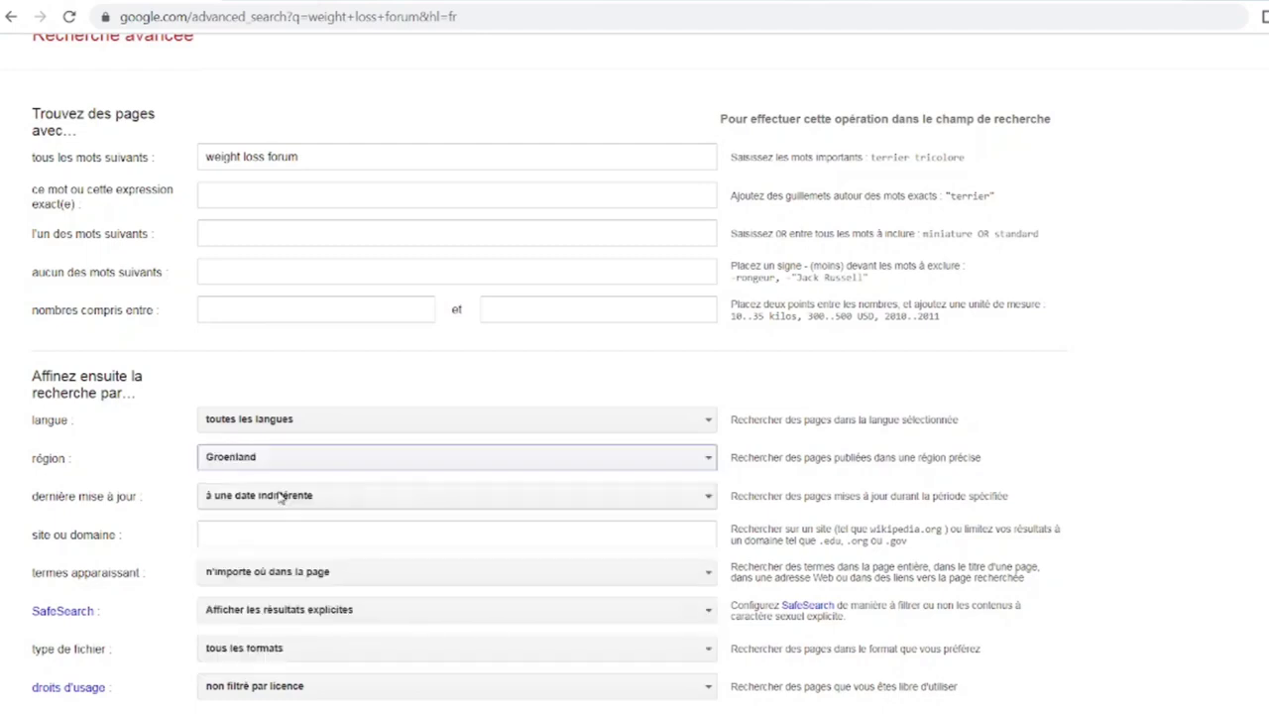
scroll(292, 496, down, 1)
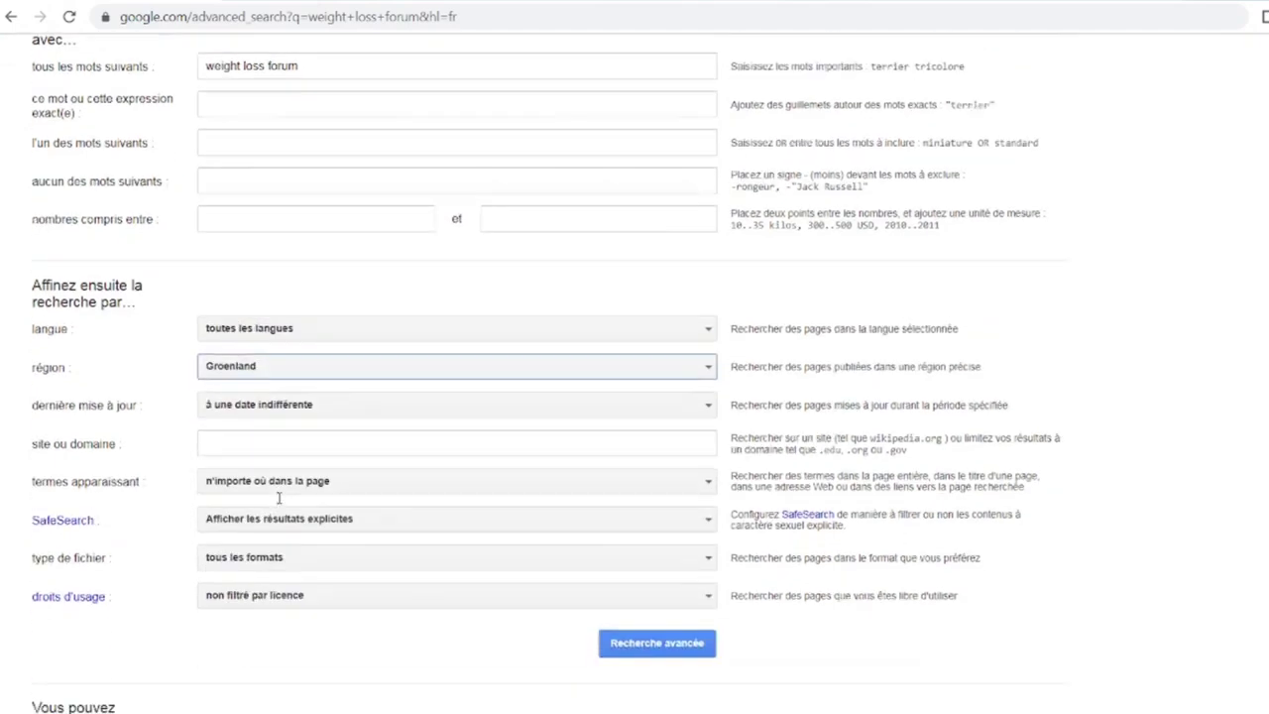
click(630, 645)
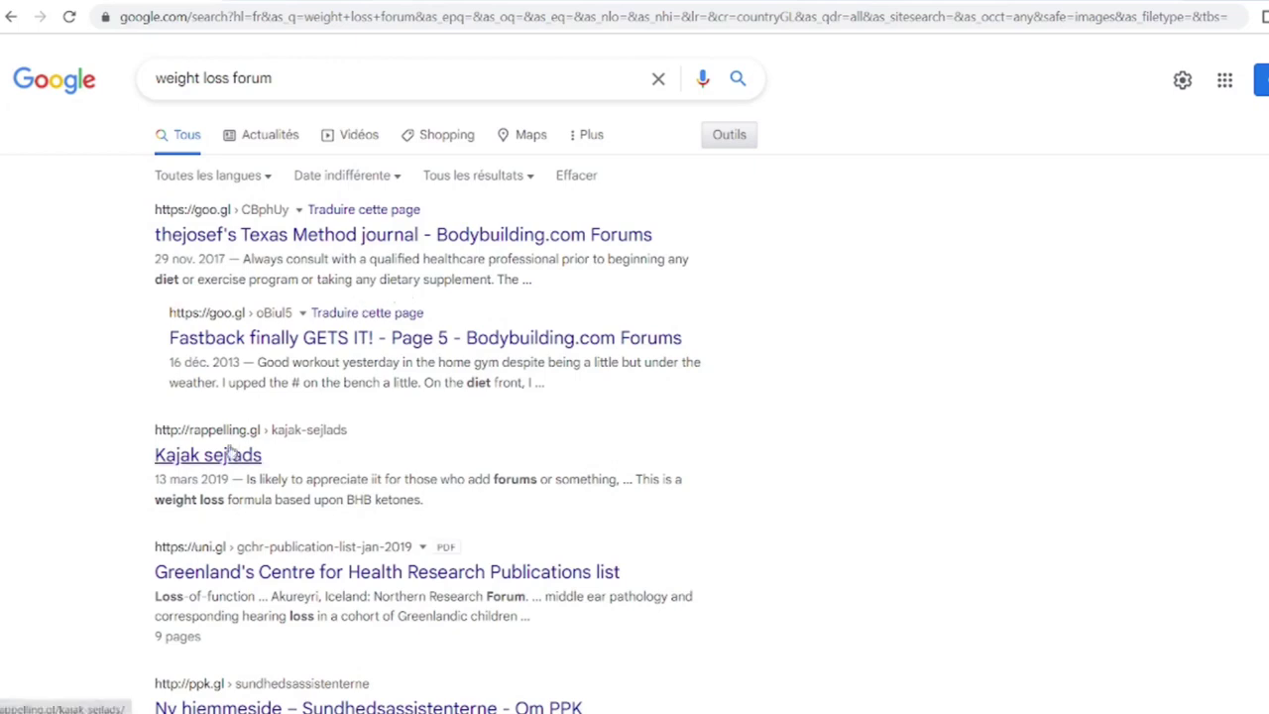
Examine the Groenland-filtered Google results for "weight loss forum" for sites where the shortened link could be shared
scroll(474, 463, down, 2)
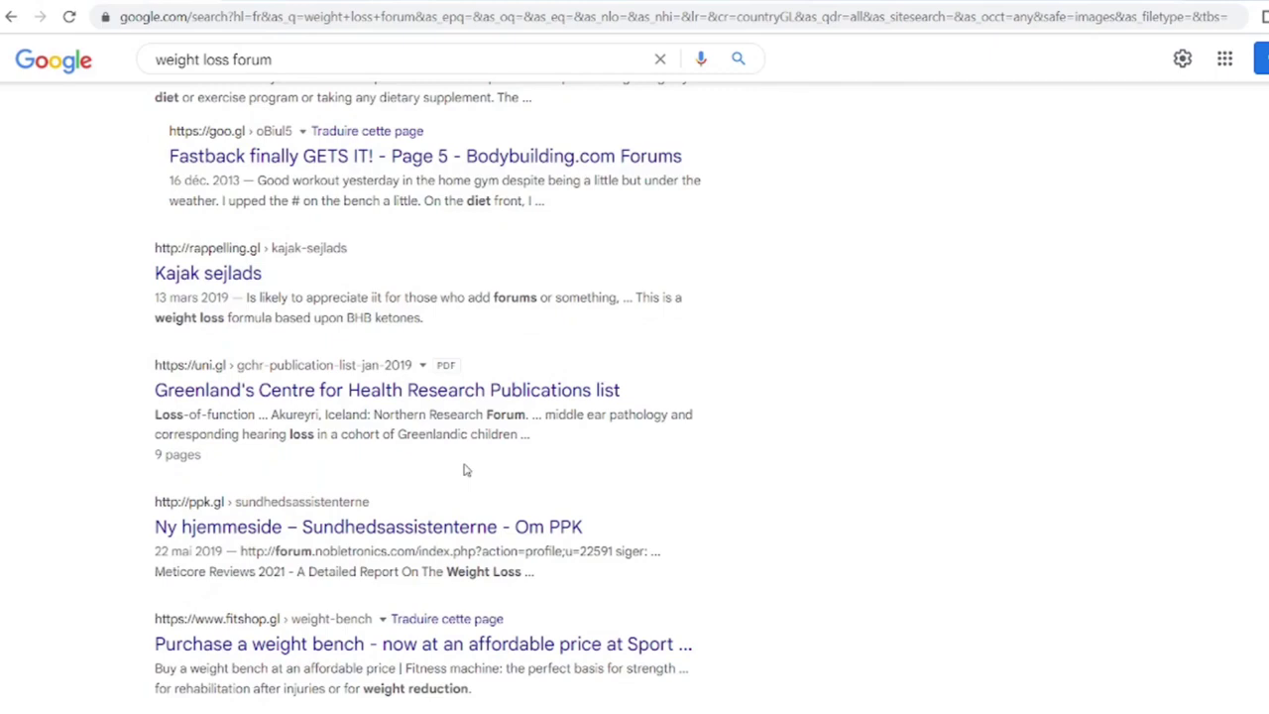
scroll(466, 470, up, 2)
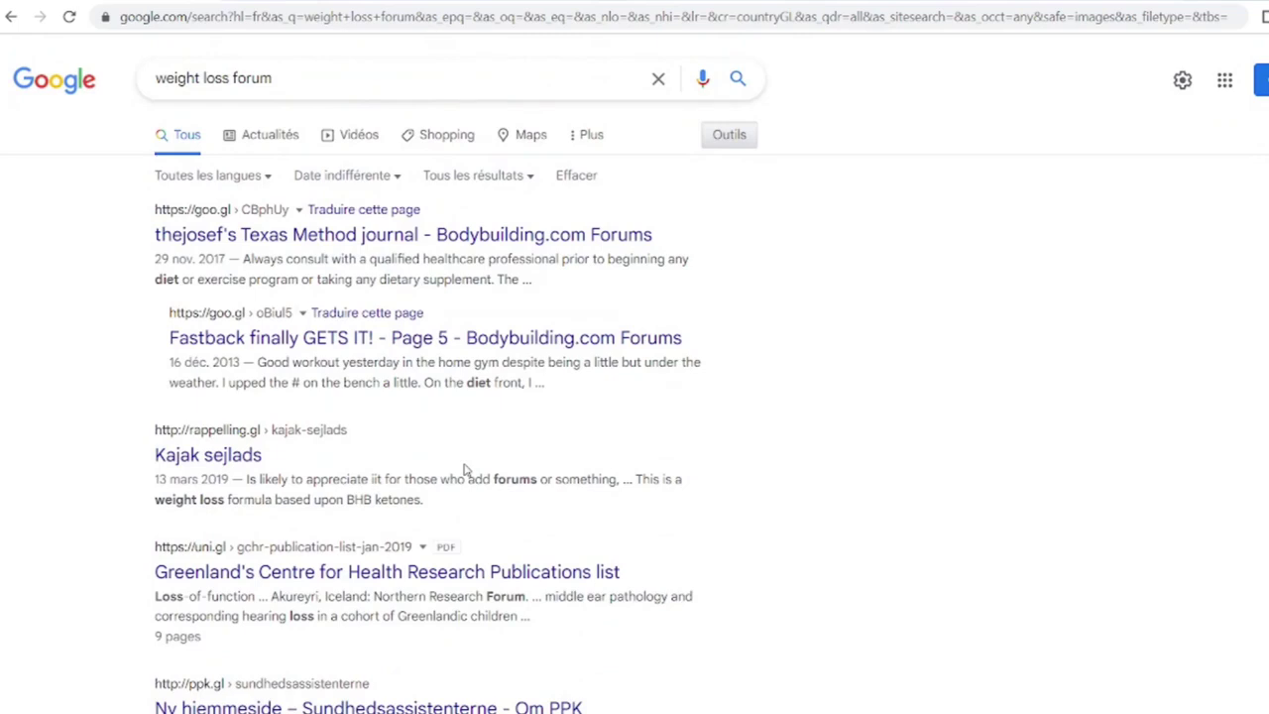
scroll(466, 470, down, 1)
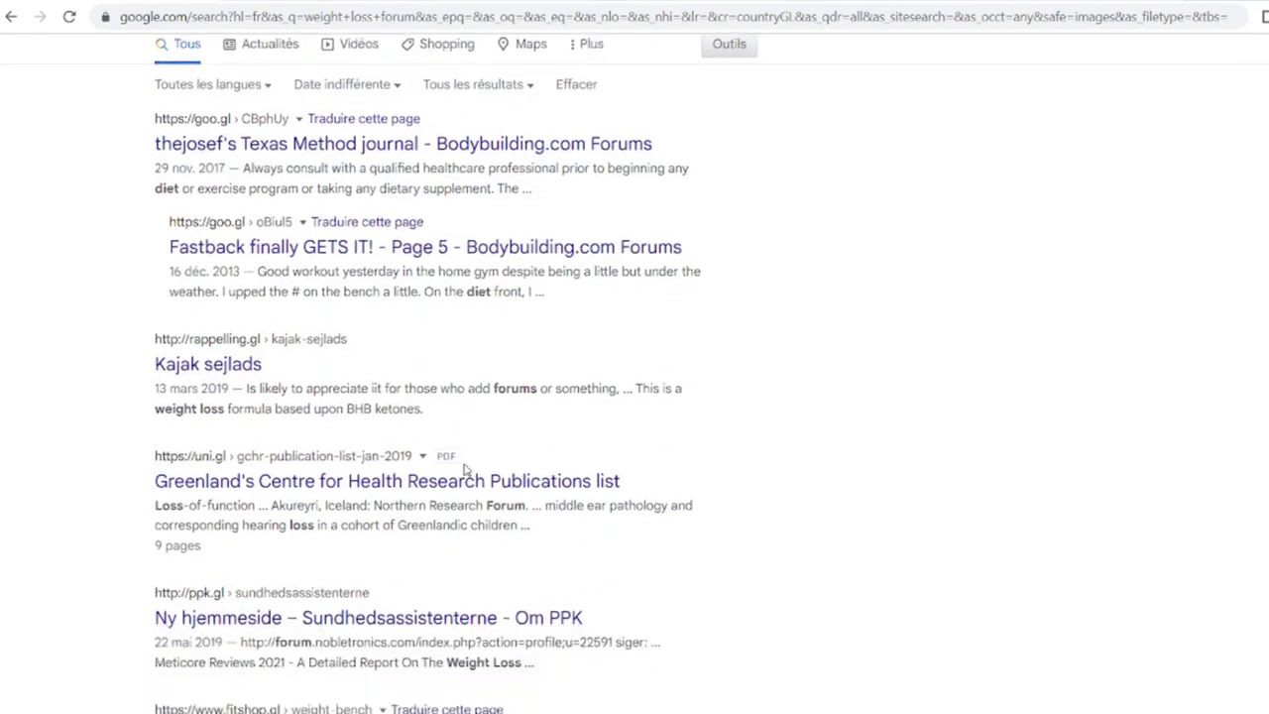
scroll(466, 469, up, 1)
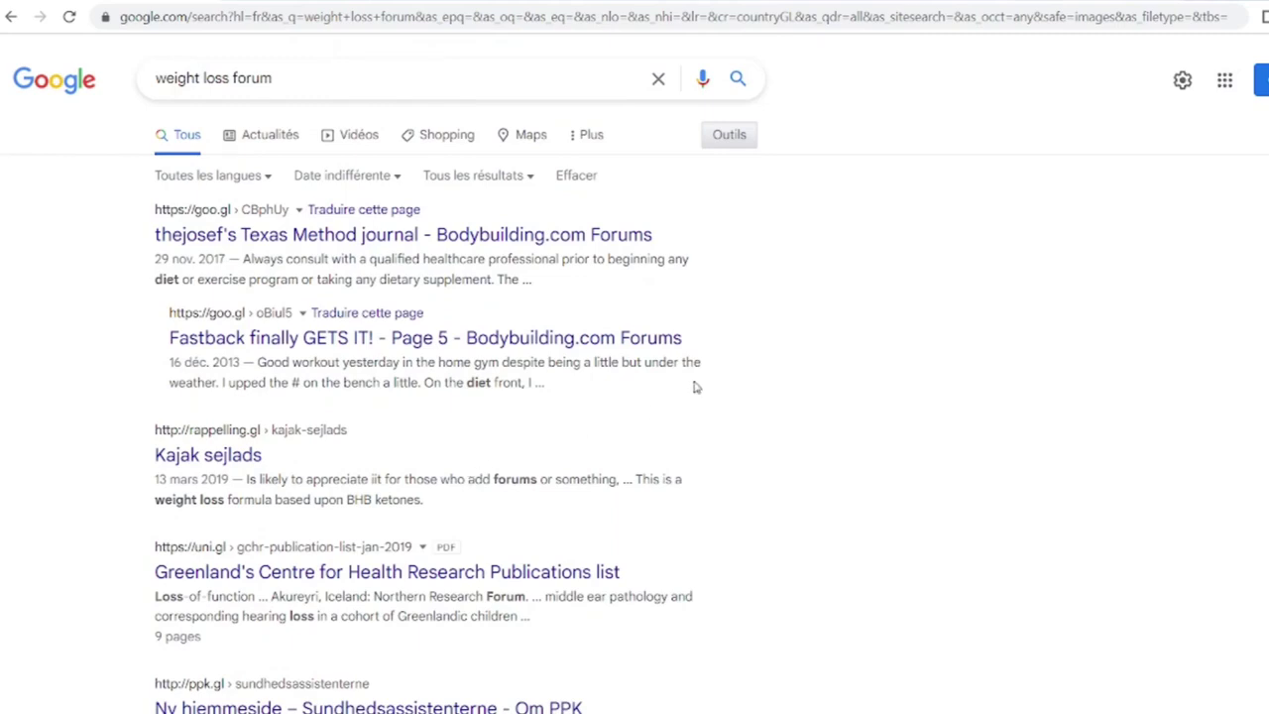
Reopen Google's advanced search (Recherche avancée) for "weight loss forum" and browse the region choices for another country
click(1183, 82)
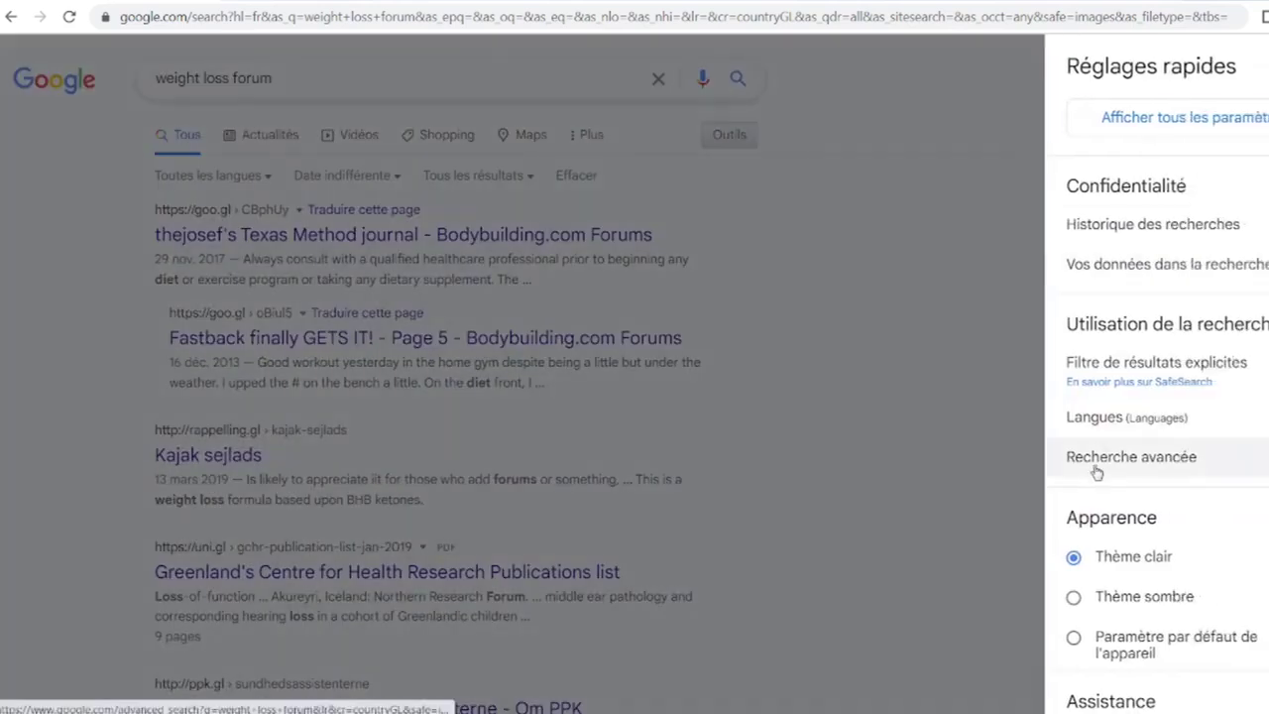
click(1096, 463)
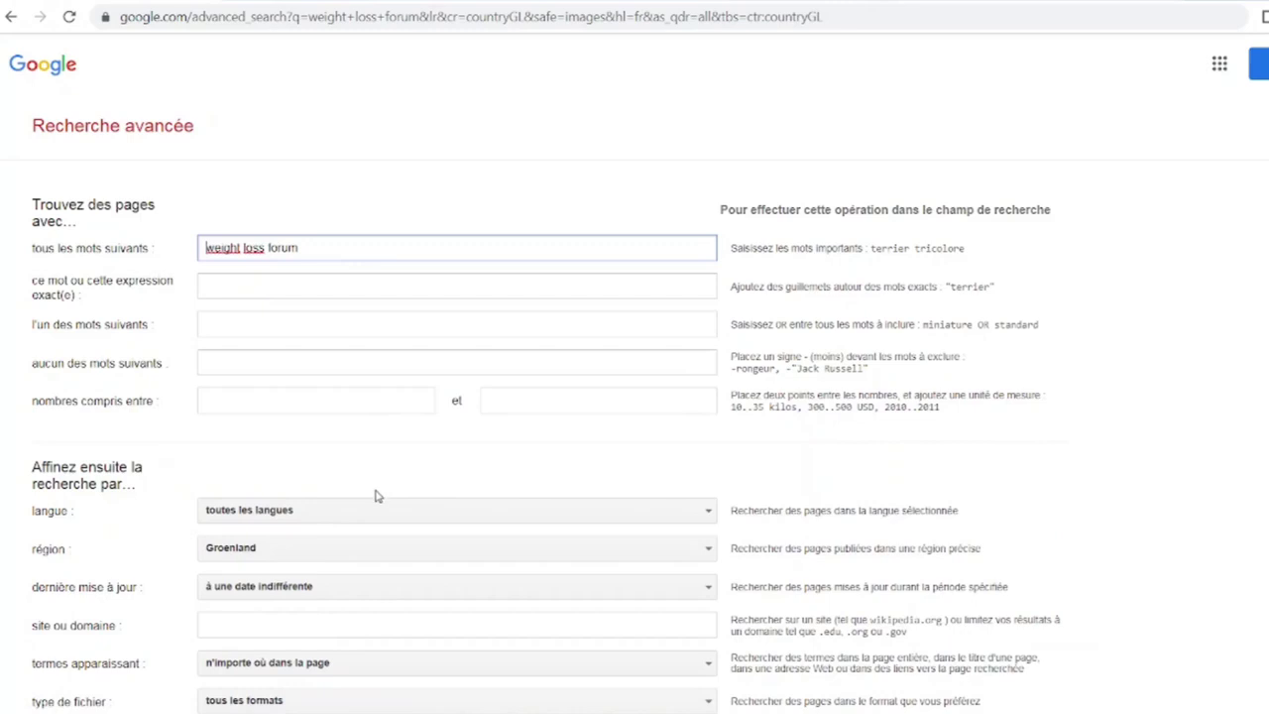
scroll(374, 496, down, 2)
click(366, 463)
scroll(331, 556, up, 3)
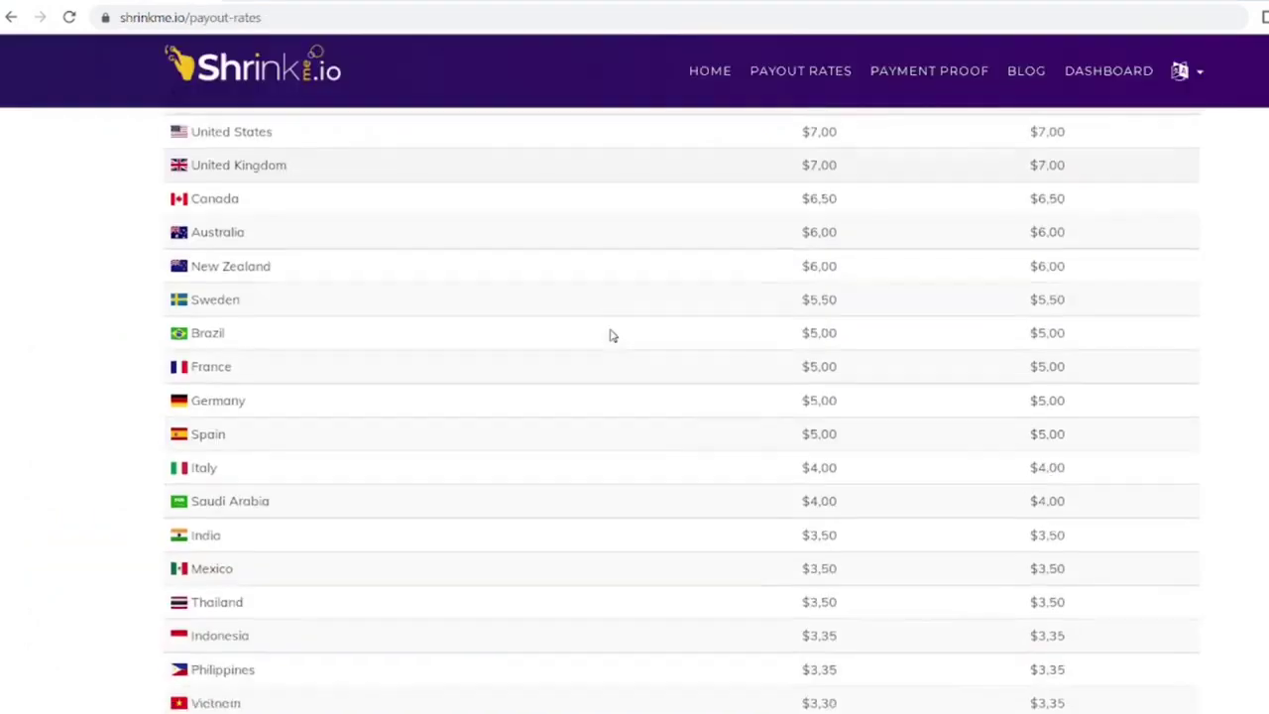
Review the desktop and mobile rates by country on ShrinkMe.io's payout rates page to find other high-paying countries
scroll(610, 335, down, 1)
scroll(610, 336, down, 1)
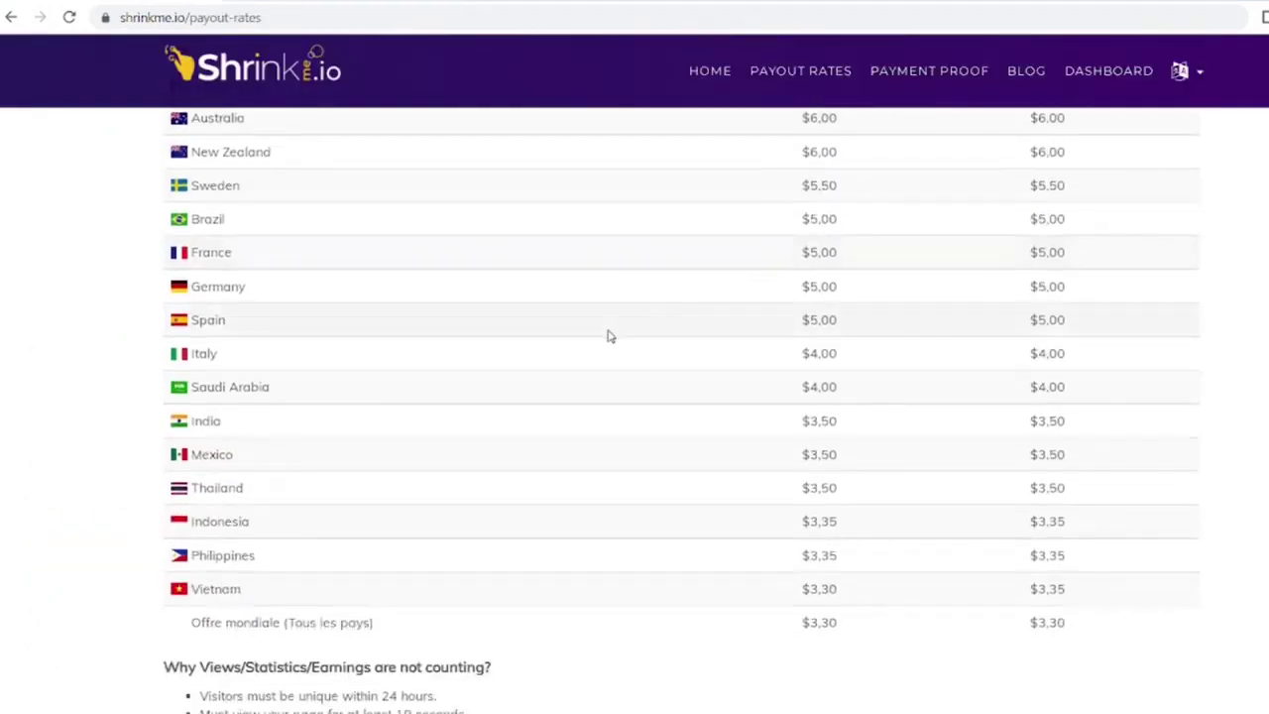
scroll(607, 336, up, 1)
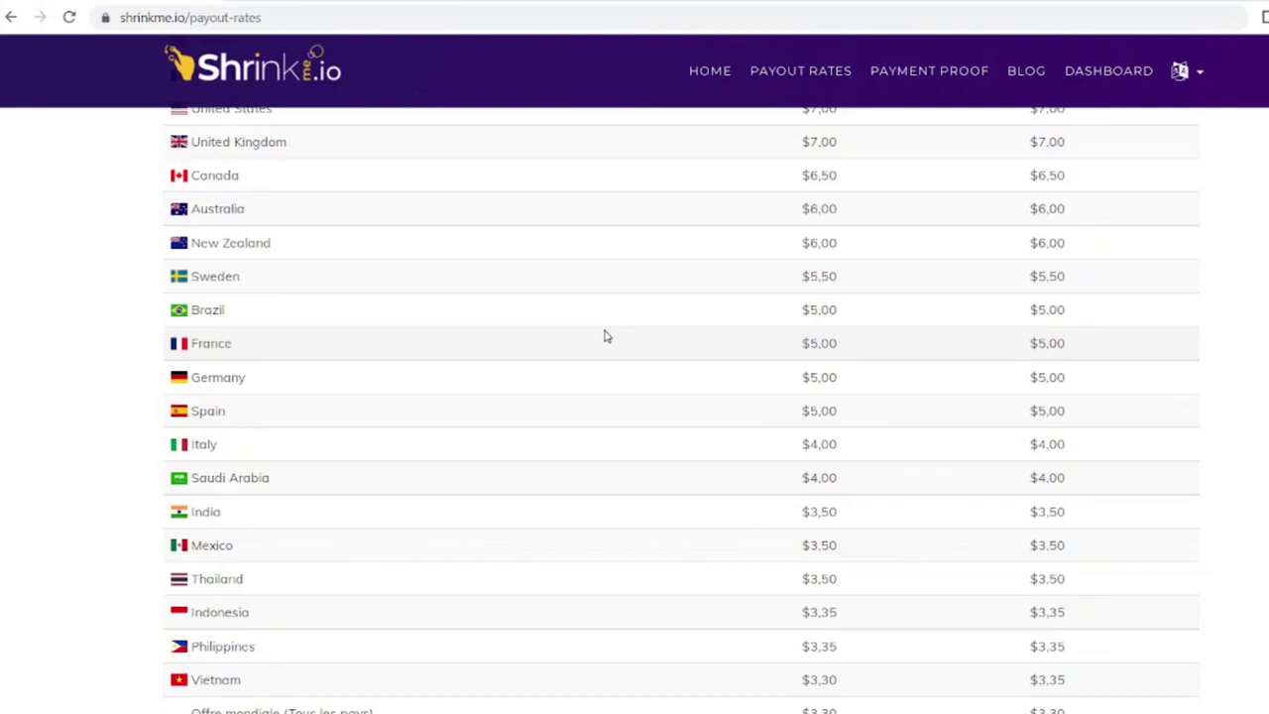
scroll(607, 336, up, 1)
scroll(606, 336, up, 1)
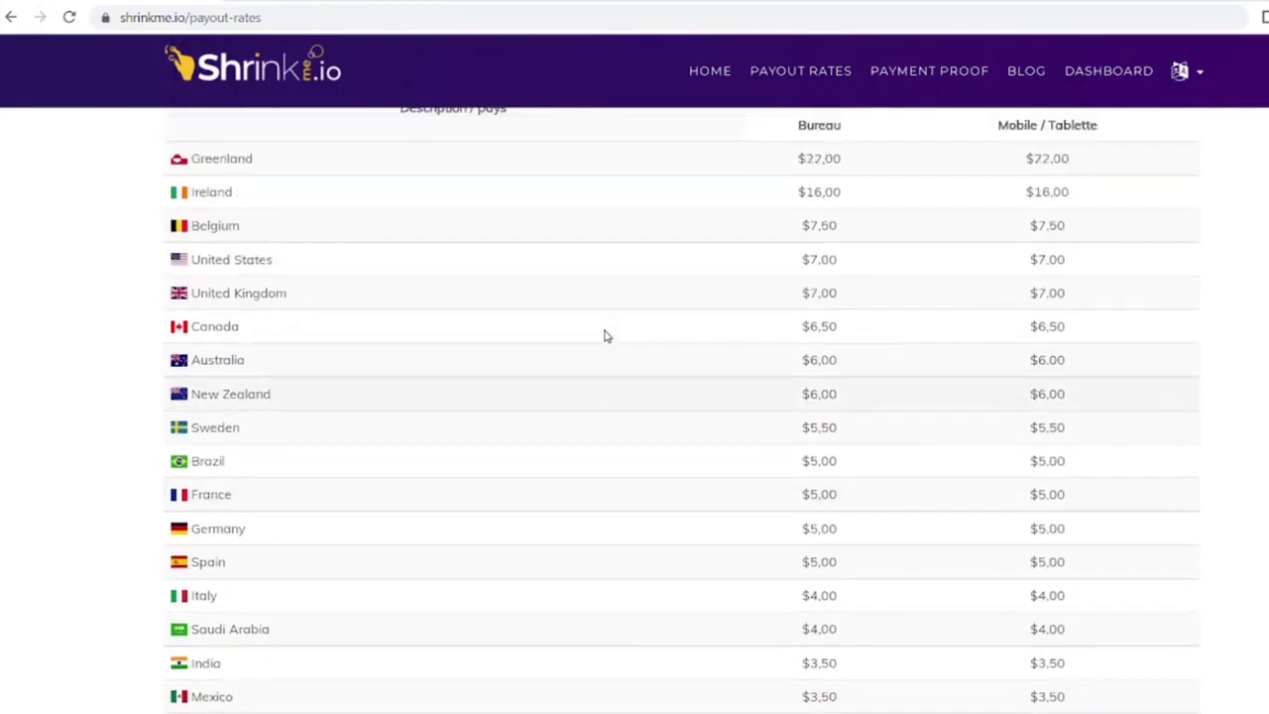